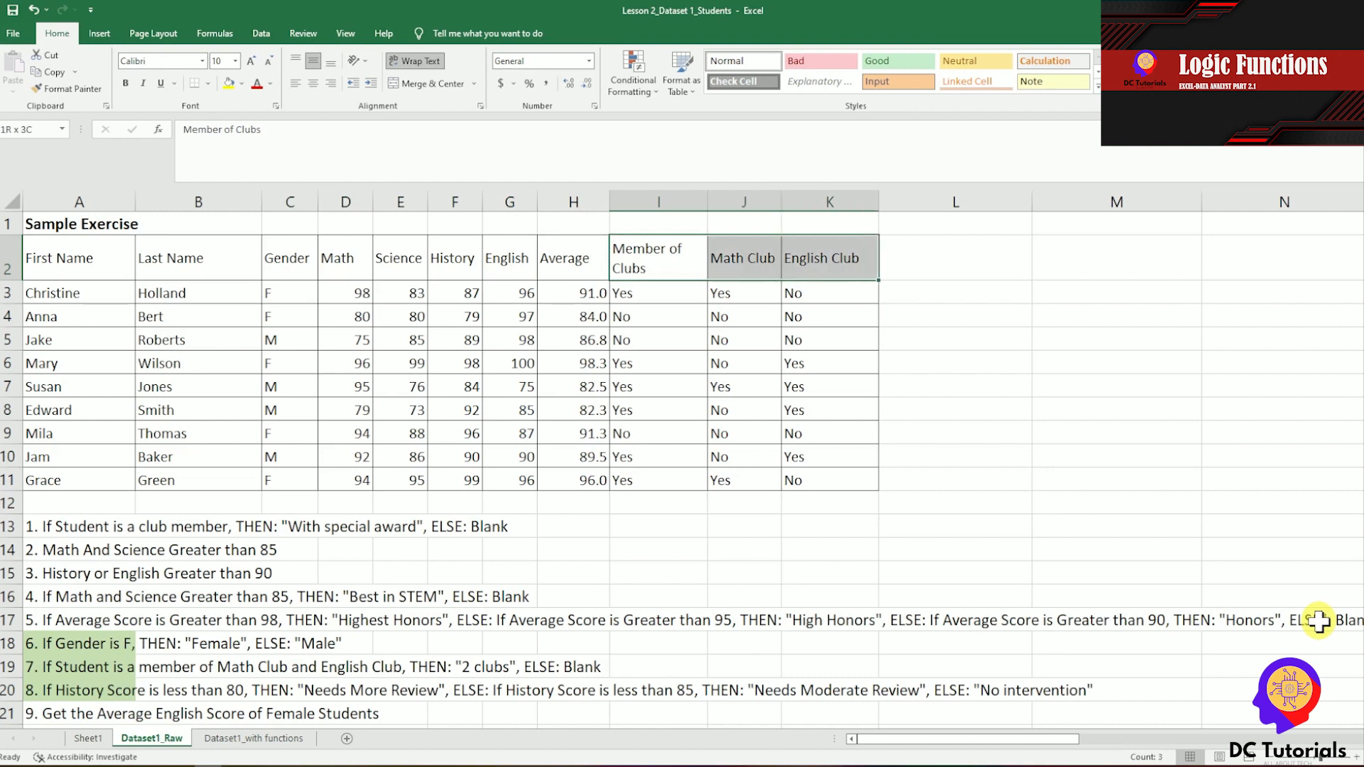
Review the Average, Member of Clubs, Math Club and English Club column headings in row 2.
key(shift+Left)
key(shift+Left)
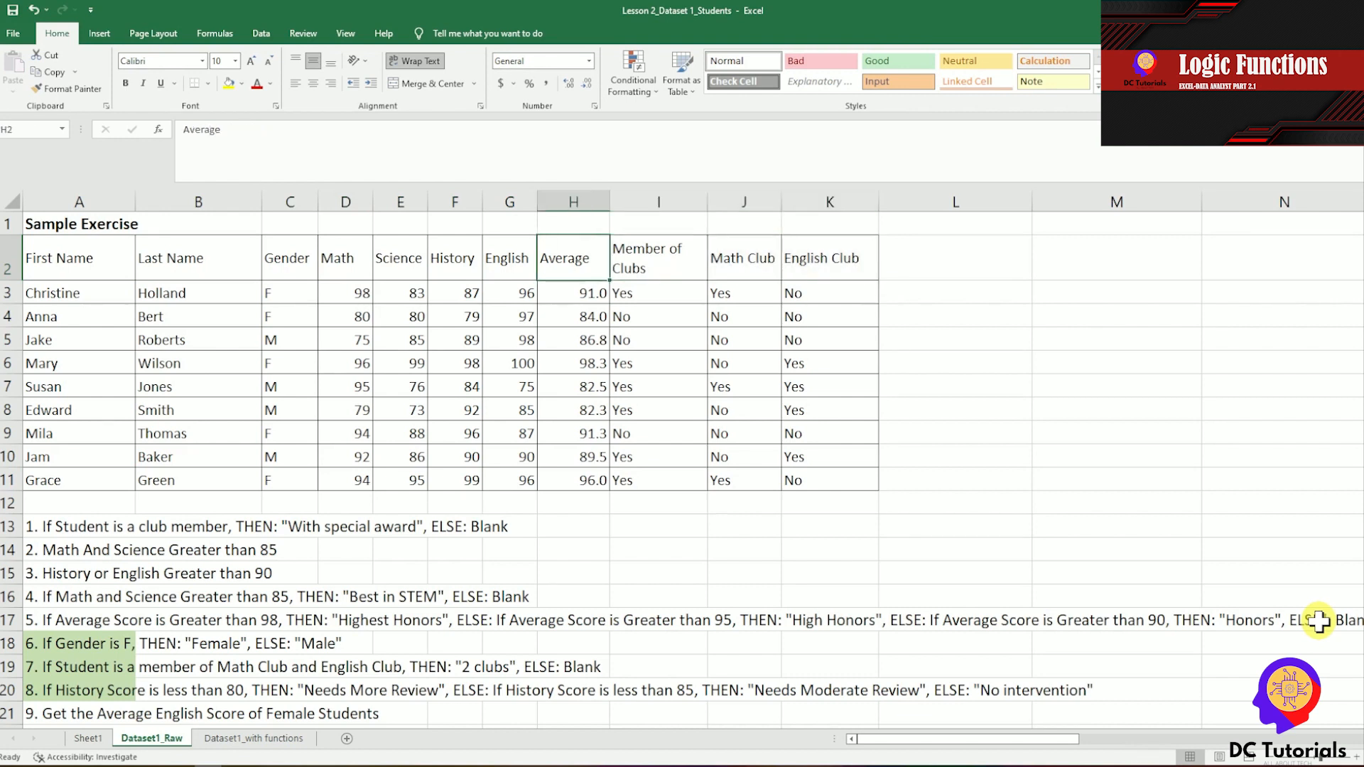
key(Down)
key(Up)
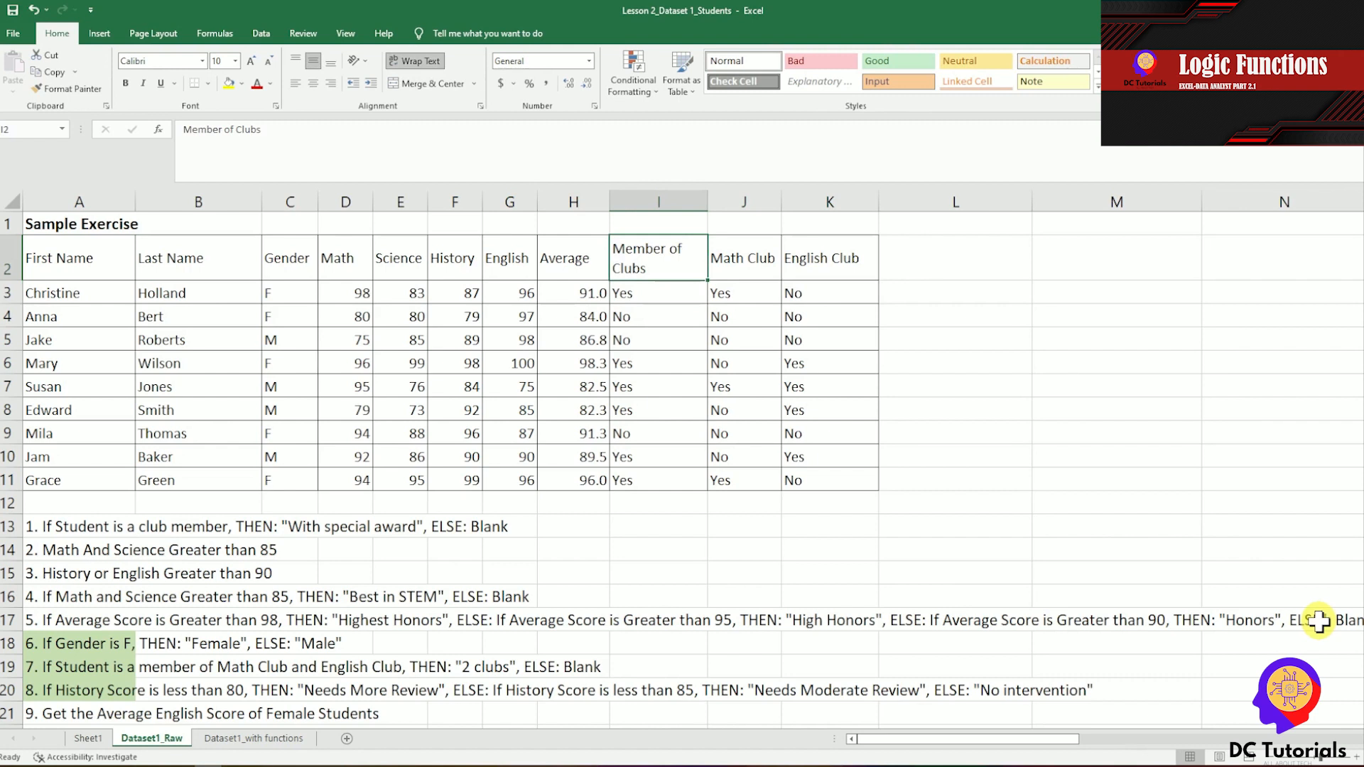
key(Down)
key(Up)
key(Right)
key(shift+Right)
key(shift+Left)
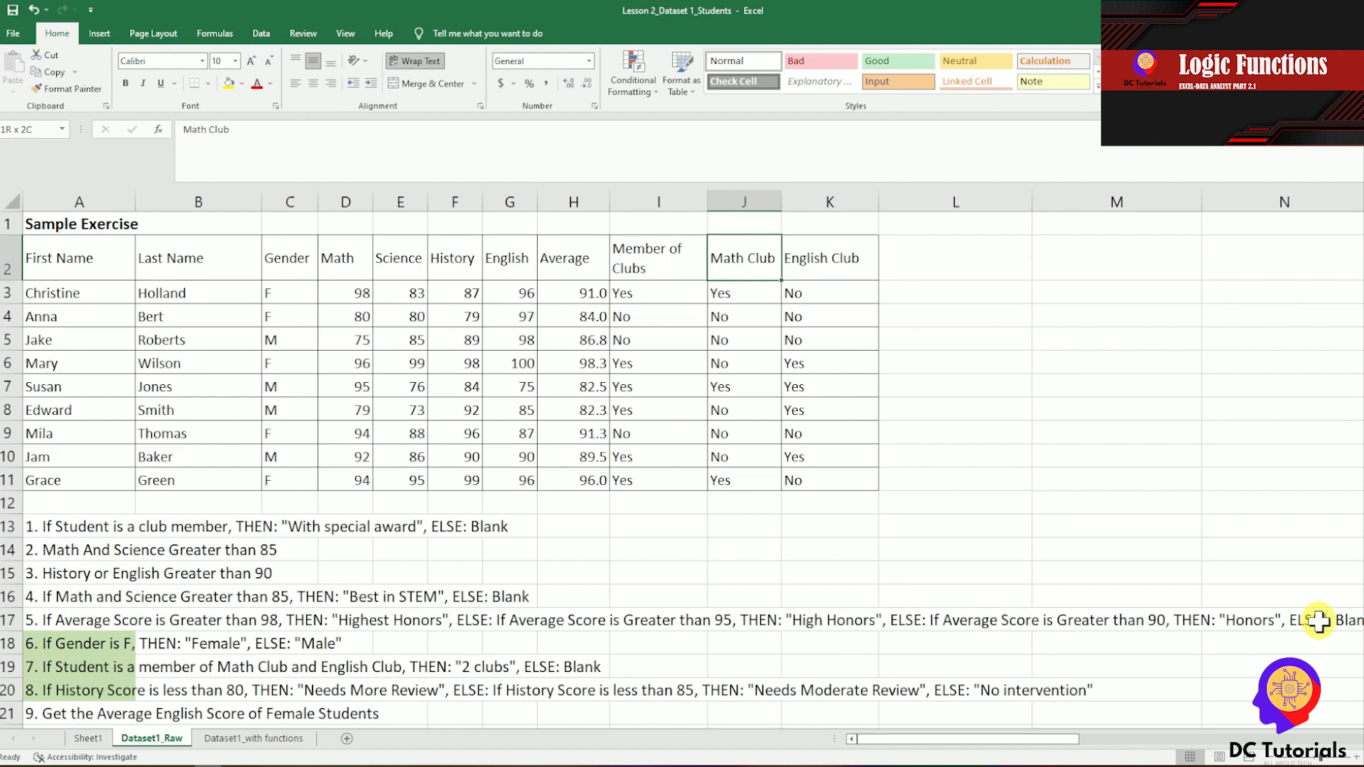
key(Right)
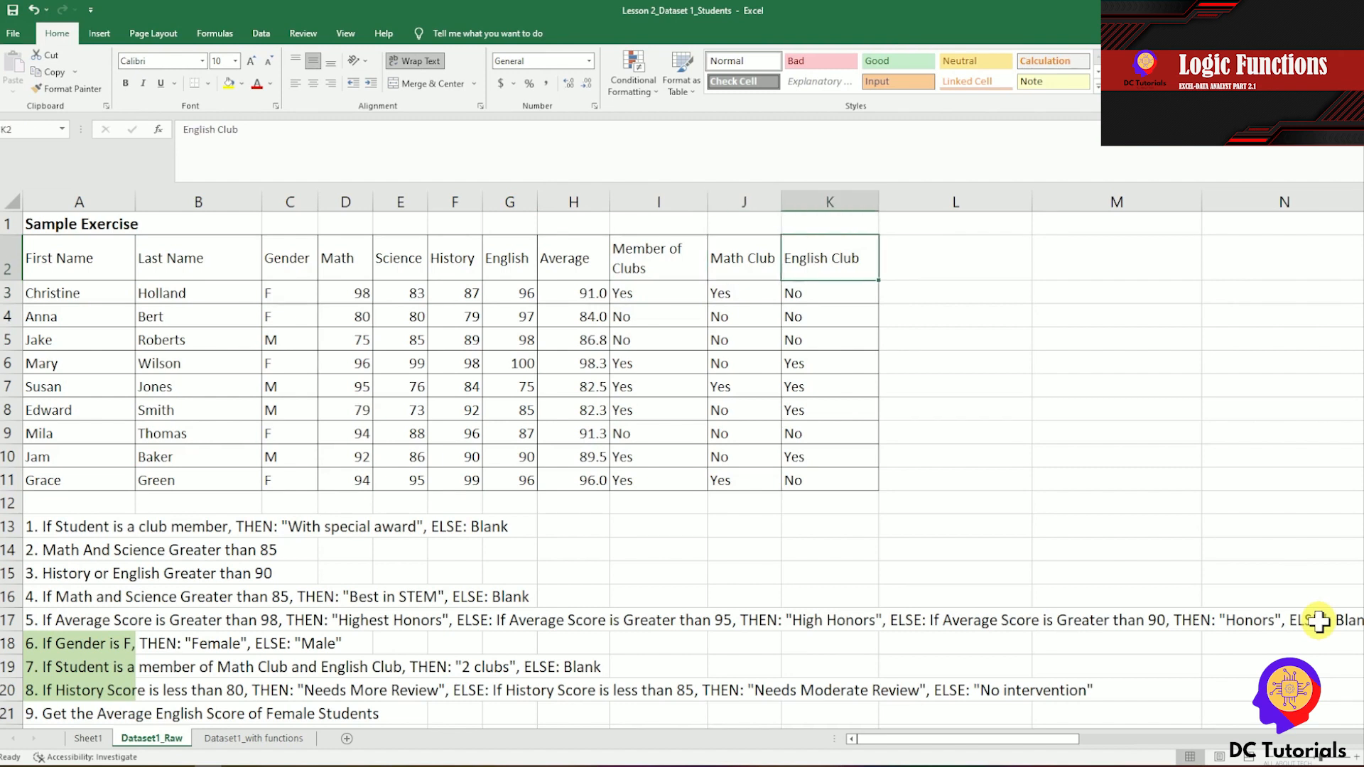
Enter the heading IF in cell L2, beside the English Club column.
key(Right)
text(IF)
key(Return)
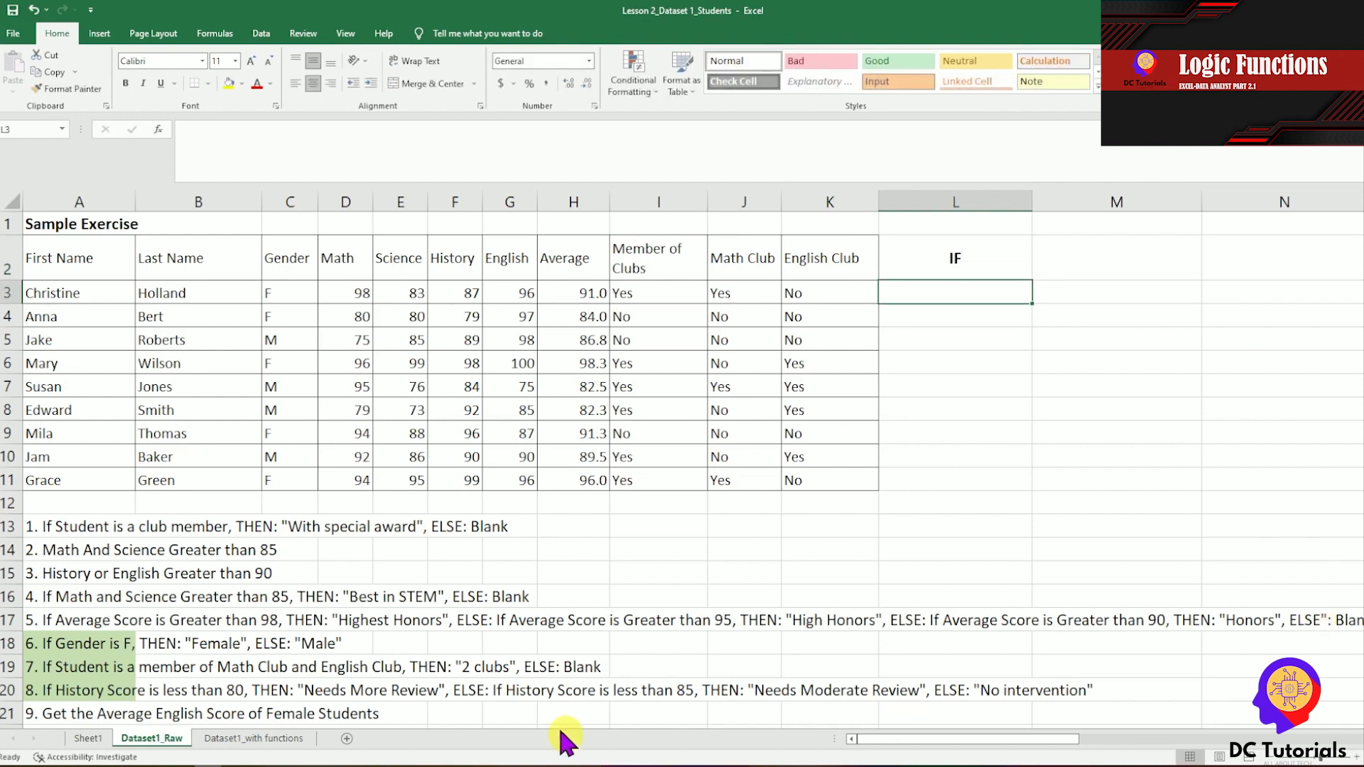
For exercise 1, start an IF formula in cell L3 with the logical test I3="Yes".
click(46, 526)
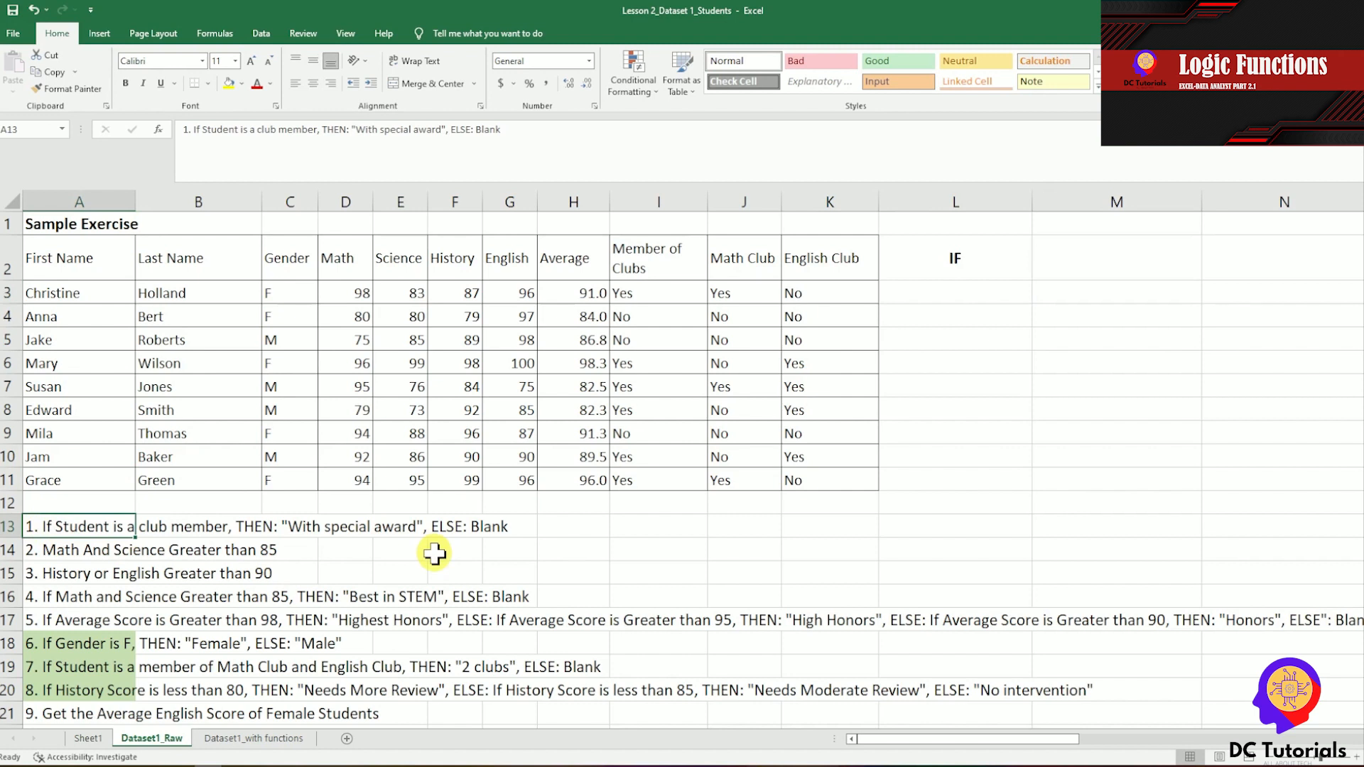
click(984, 292)
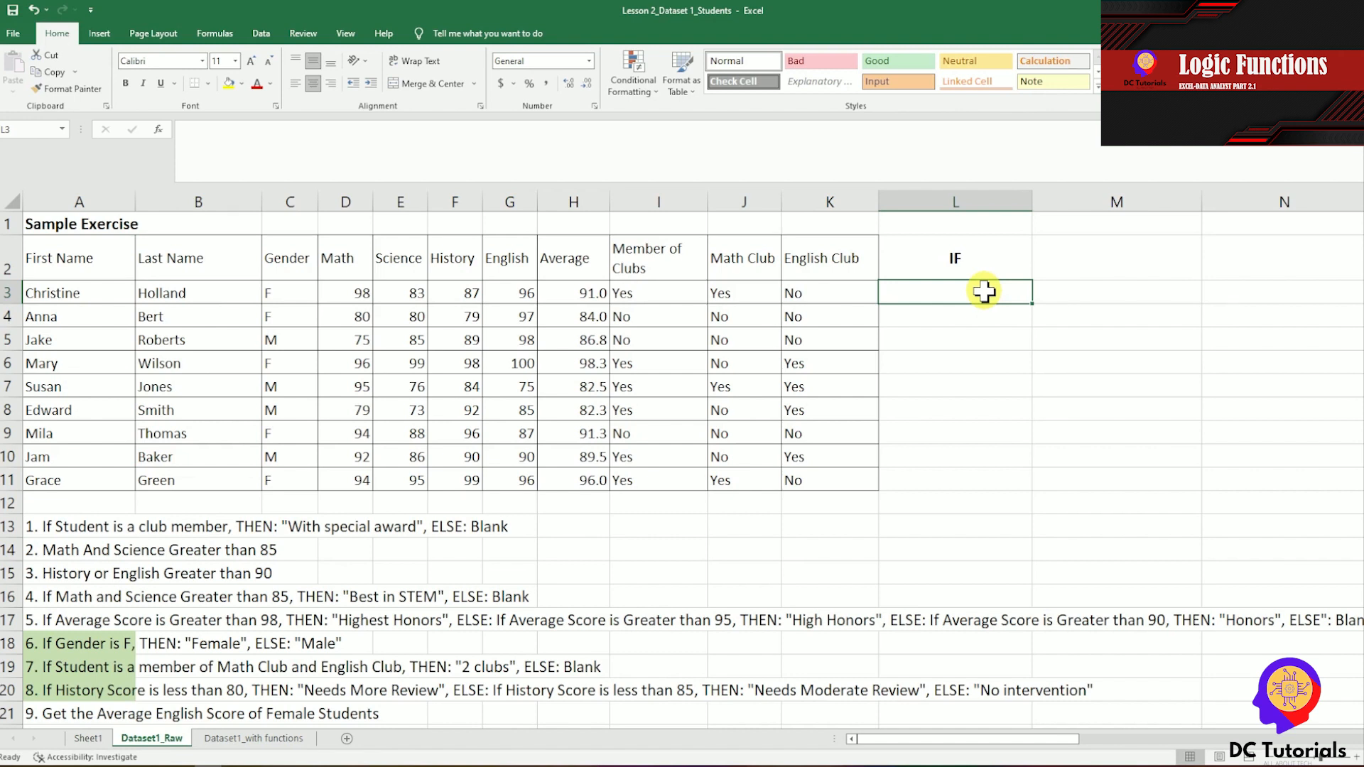
text(=)
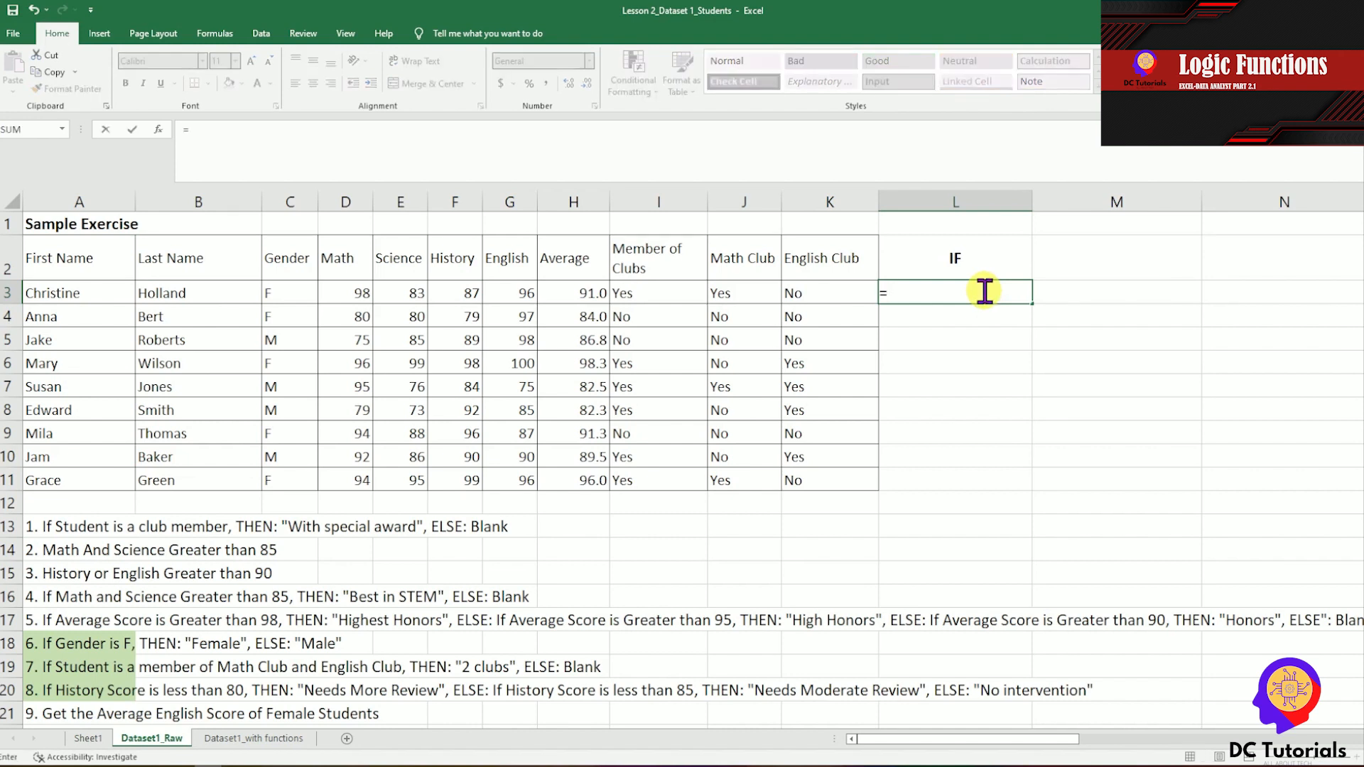
text(IF)
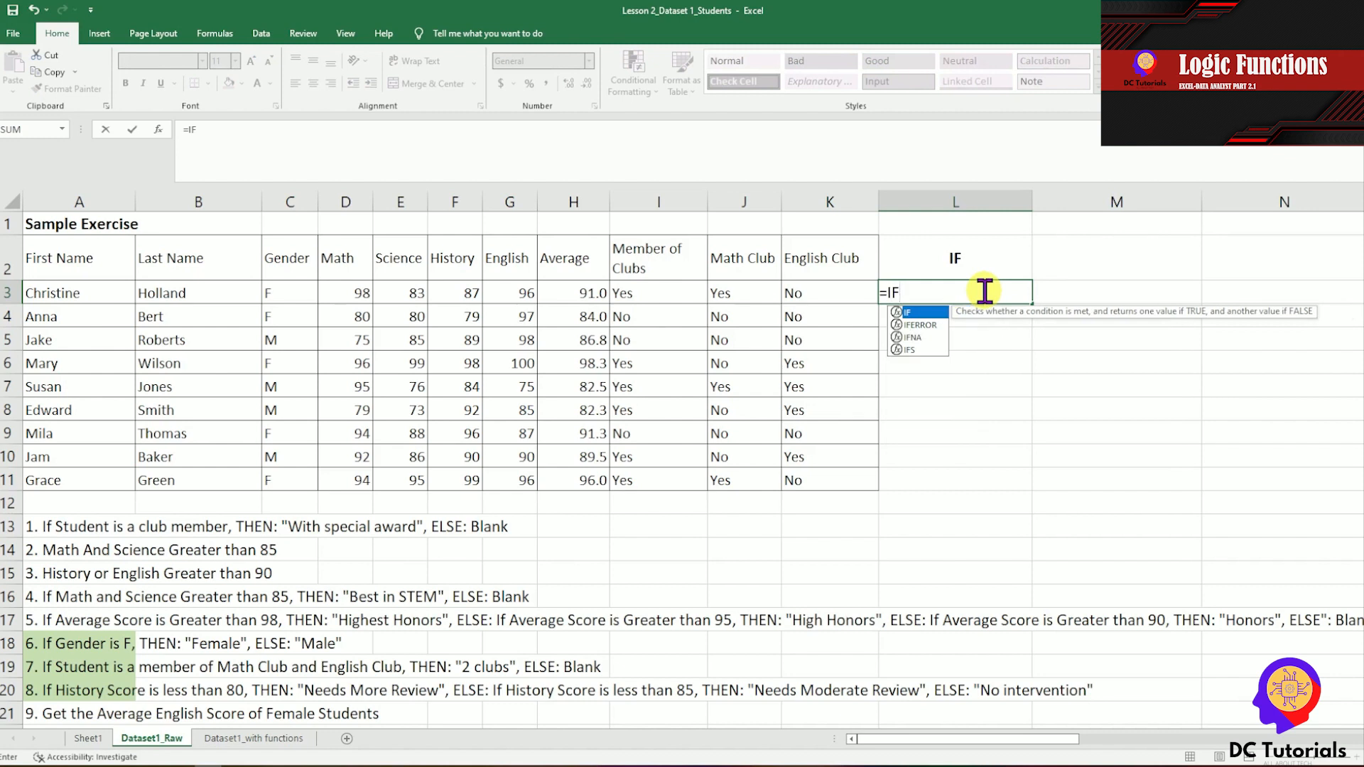
text(()
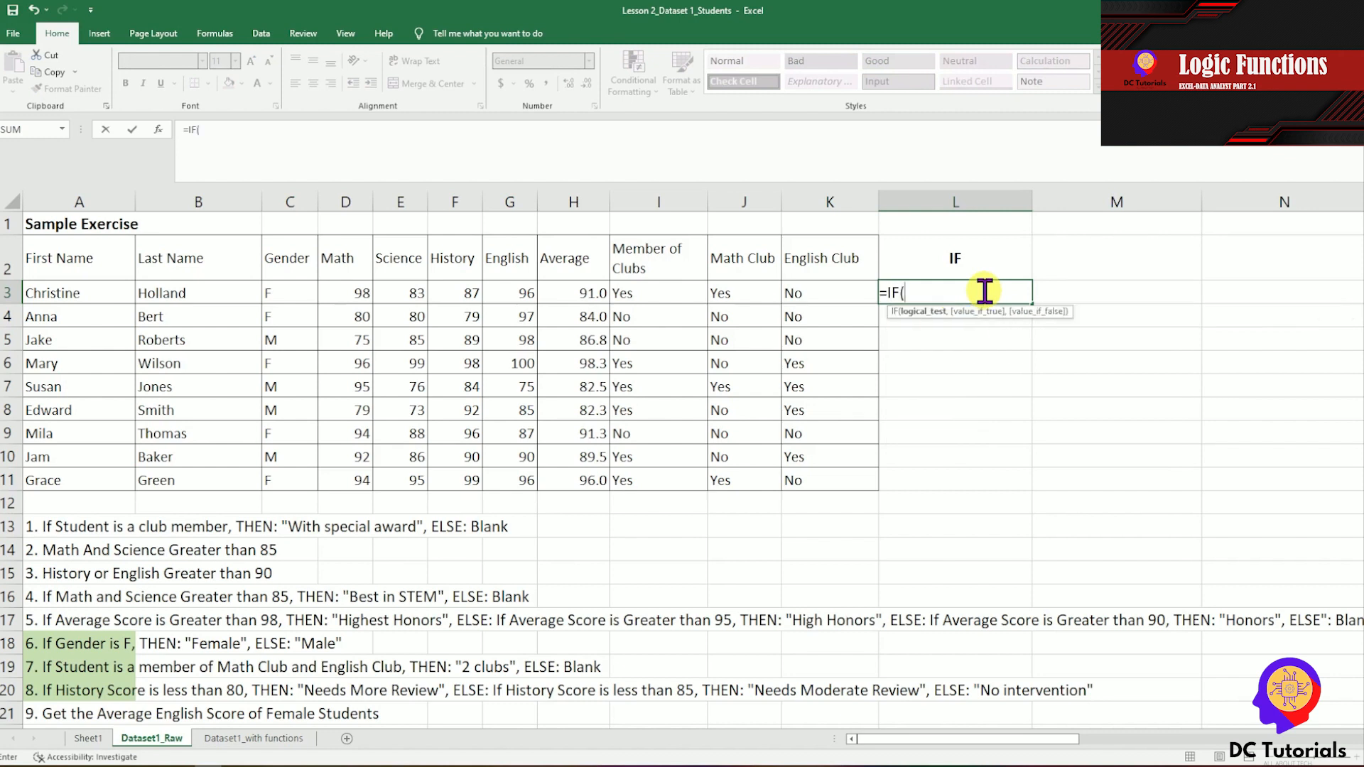
click(656, 293)
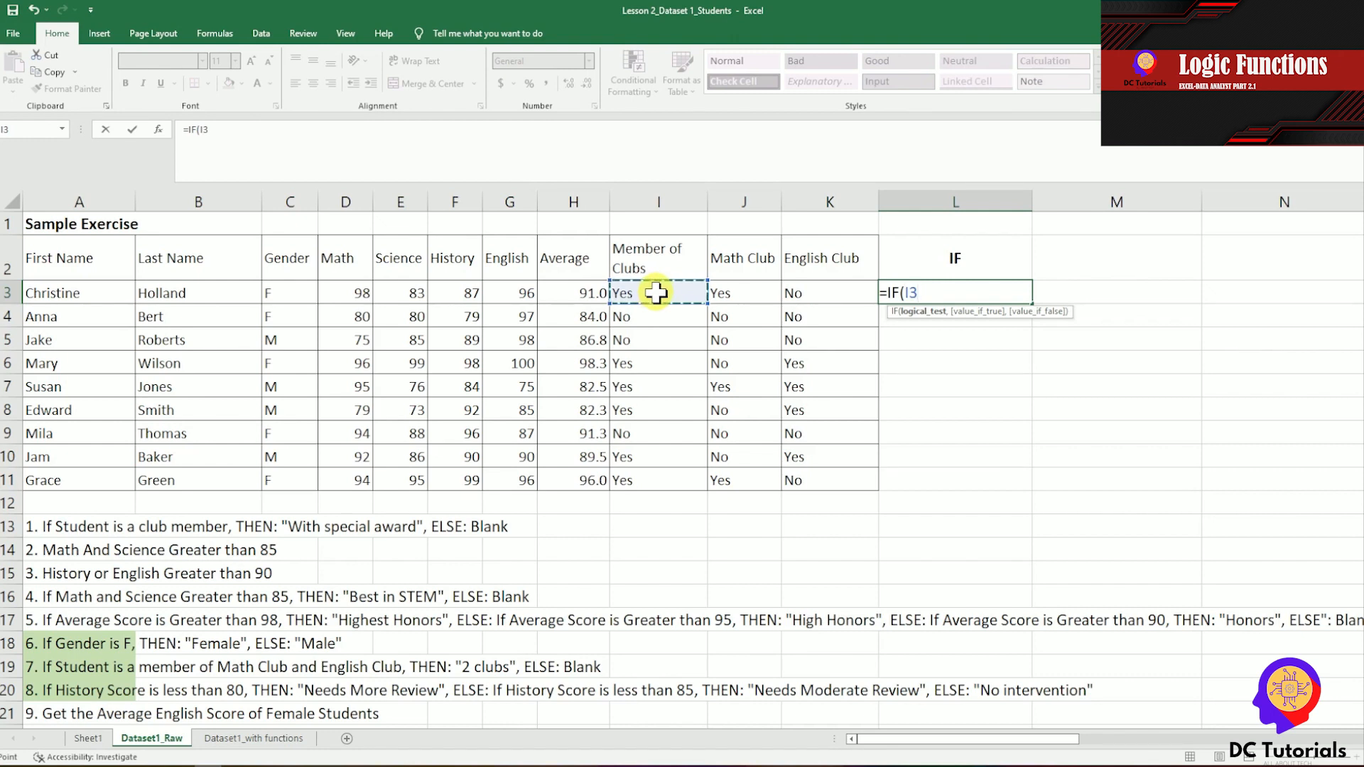
text(=ye)
key(BackSpace)
key(BackSpace)
text(Yes")
click(213, 128)
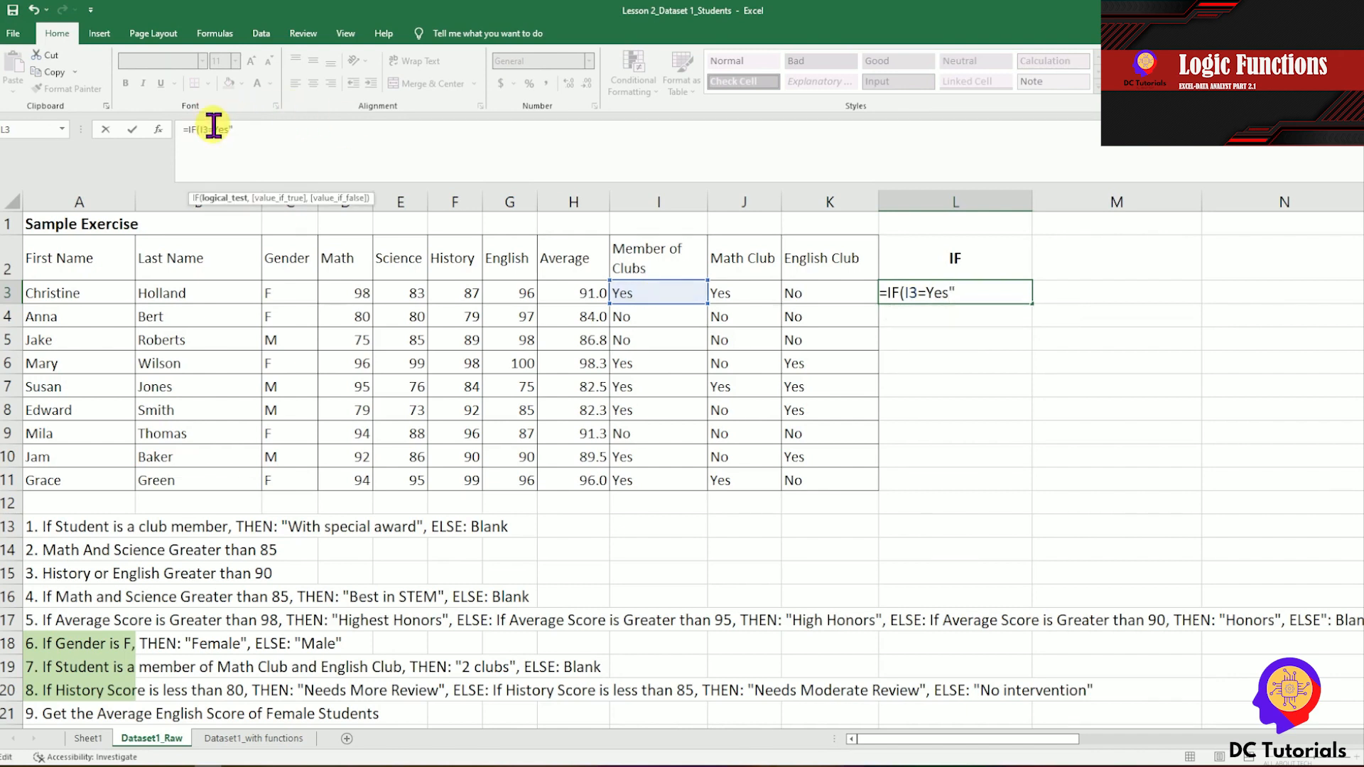
text(")
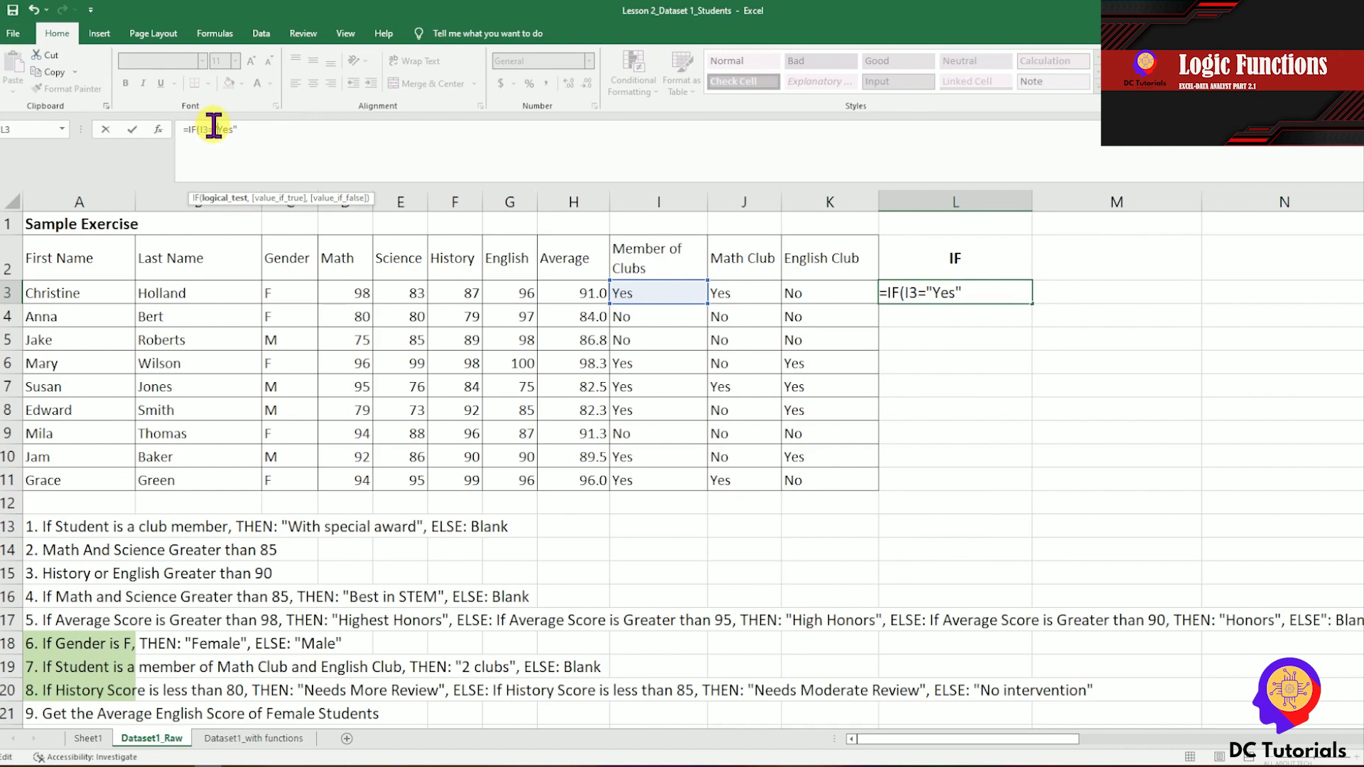
Complete the L3 formula with "With Special Award" as the true value and an empty string "" as the false value.
click(297, 142)
text(,)
text("With Special Award",)
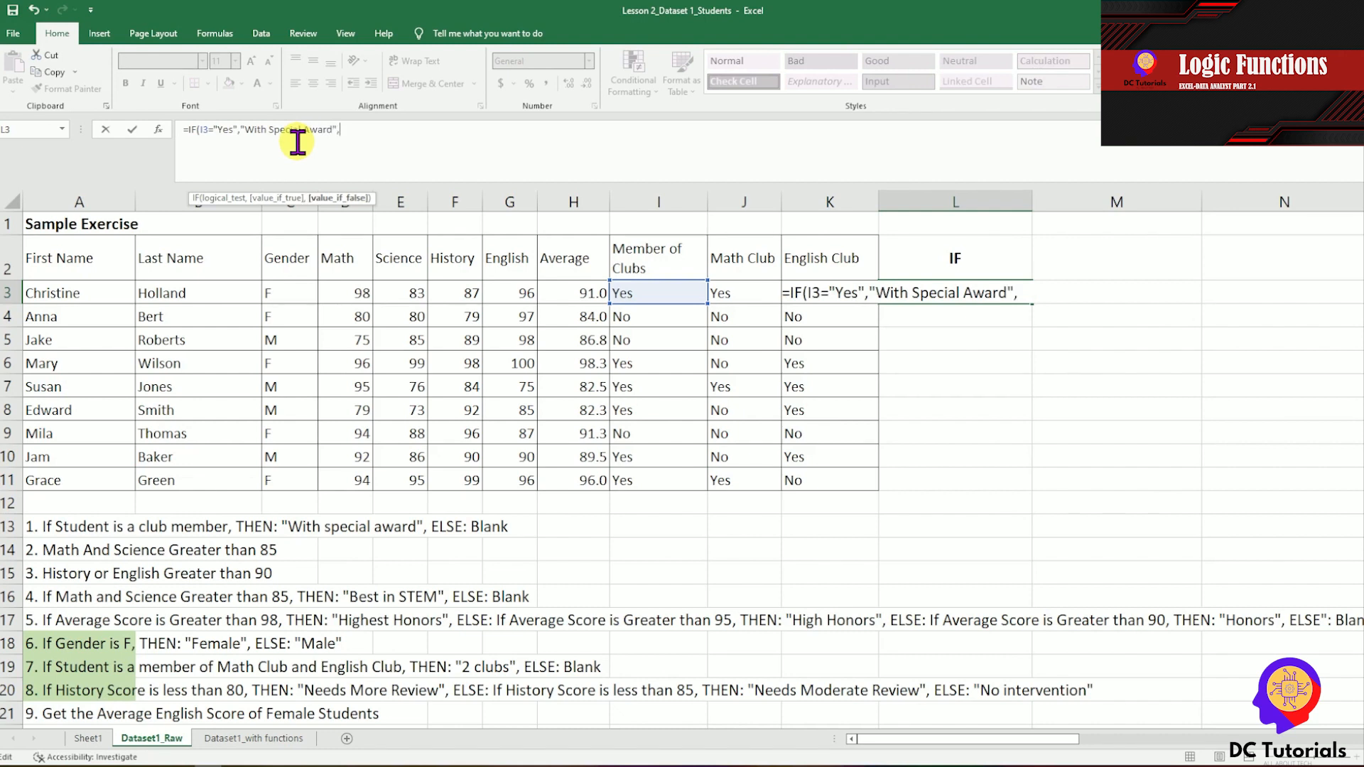
text("")
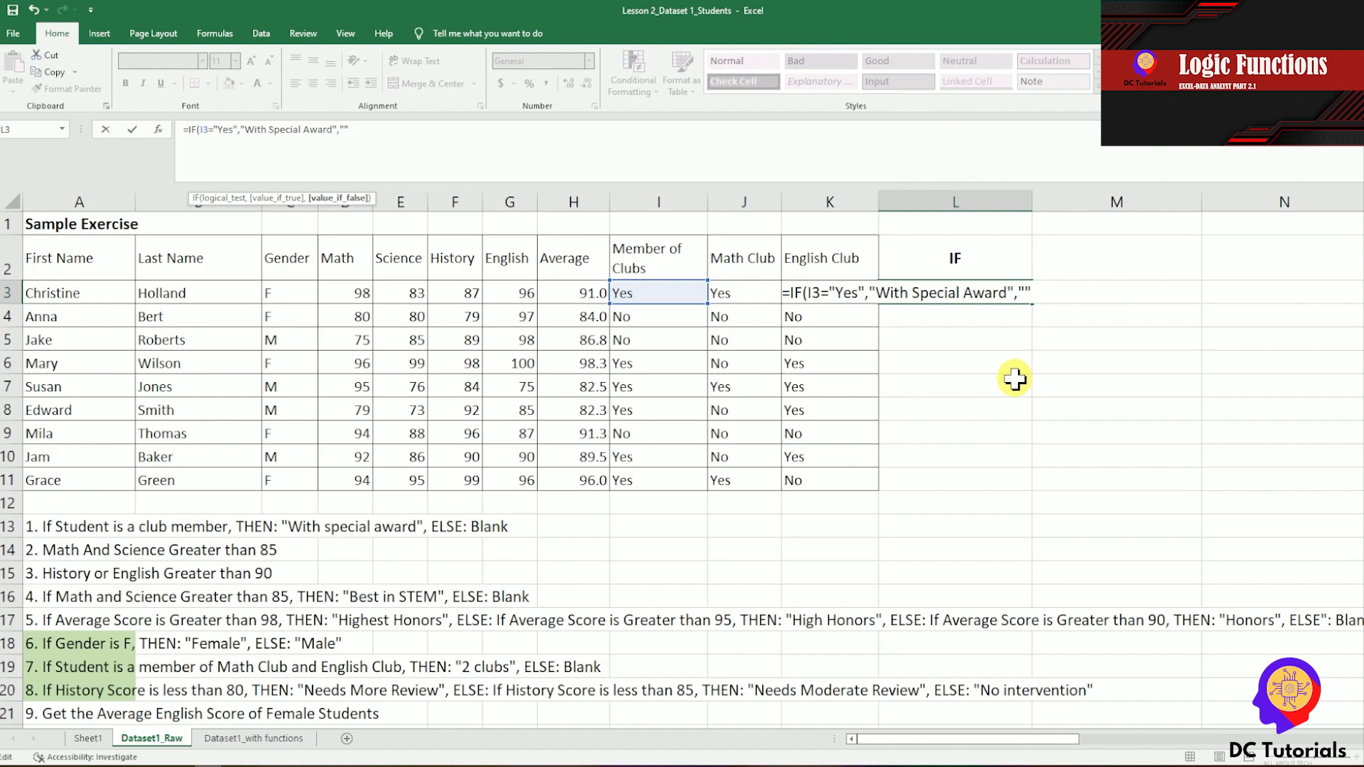
text())
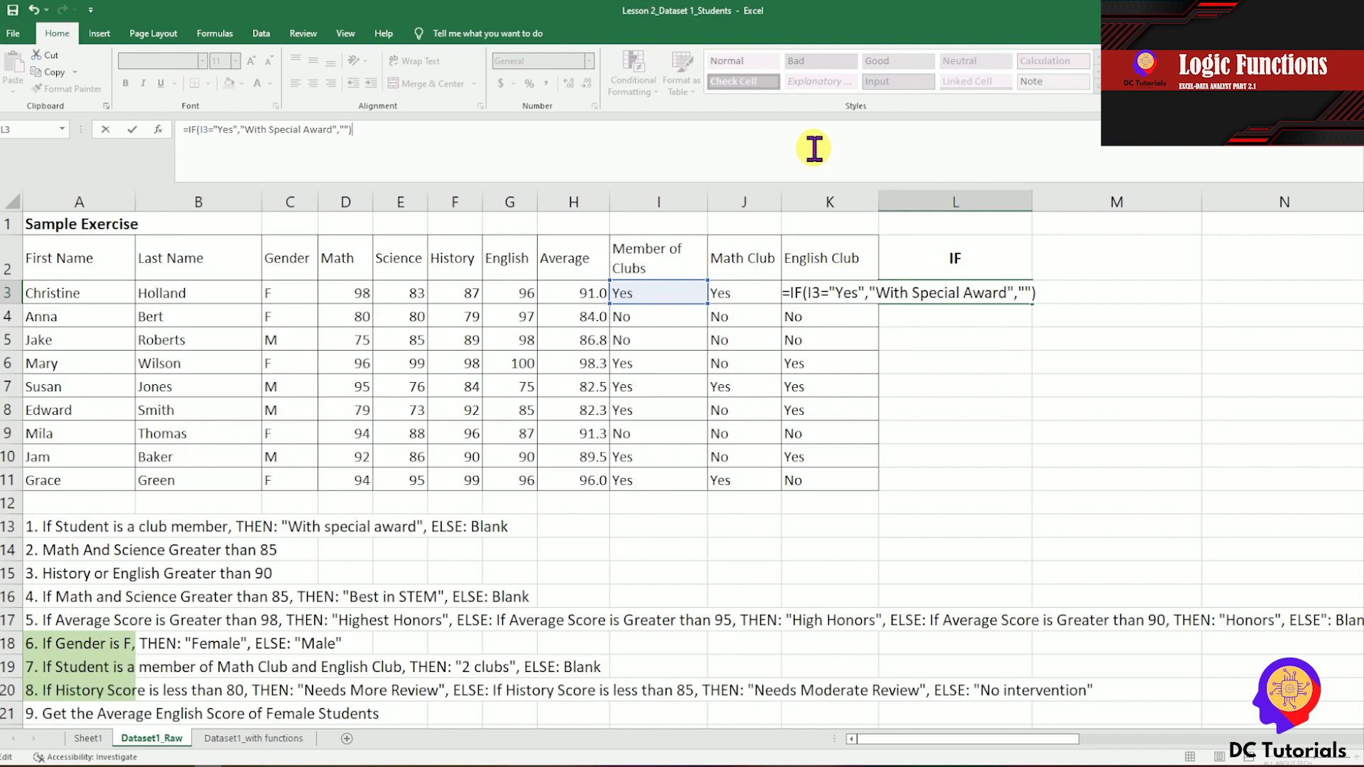
key(Return)
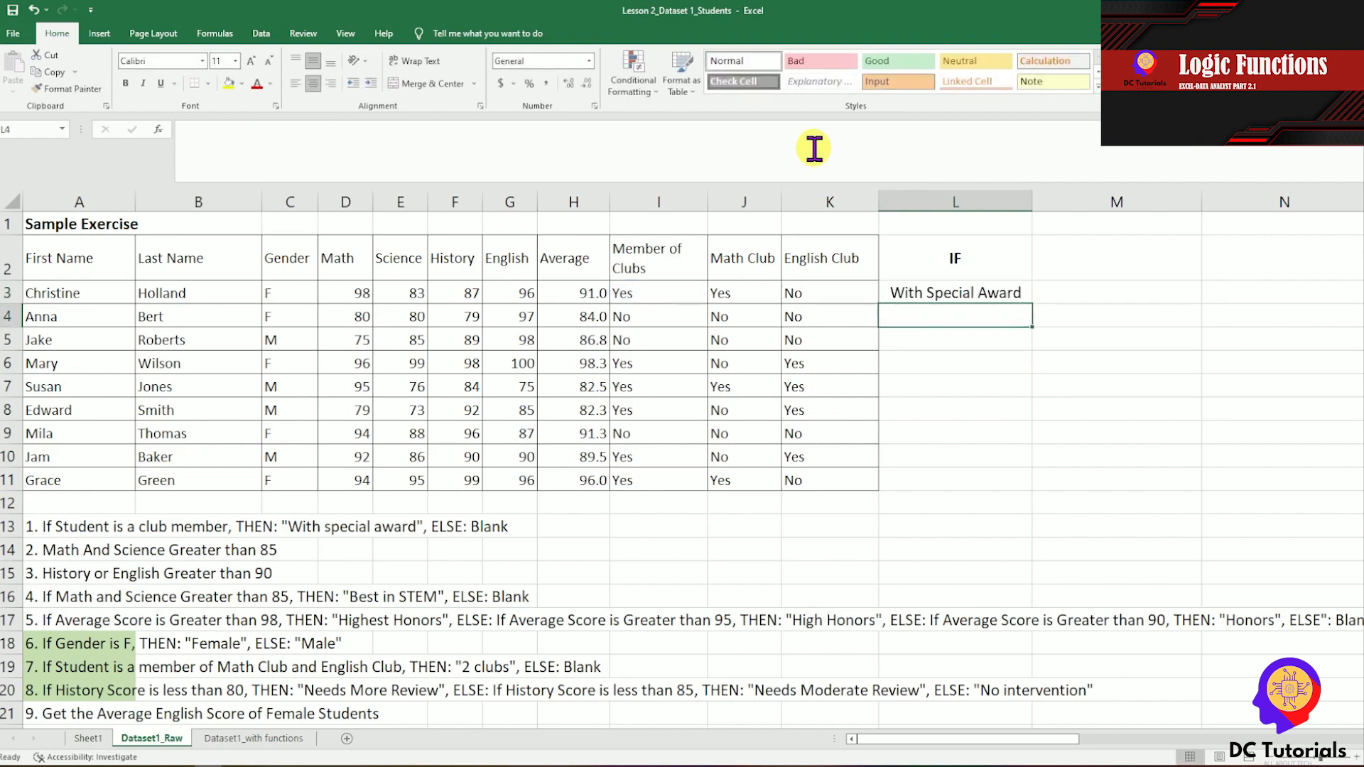
Copy the IF formula from L3 to the remaining student rows, L4:L11.
key(Up)
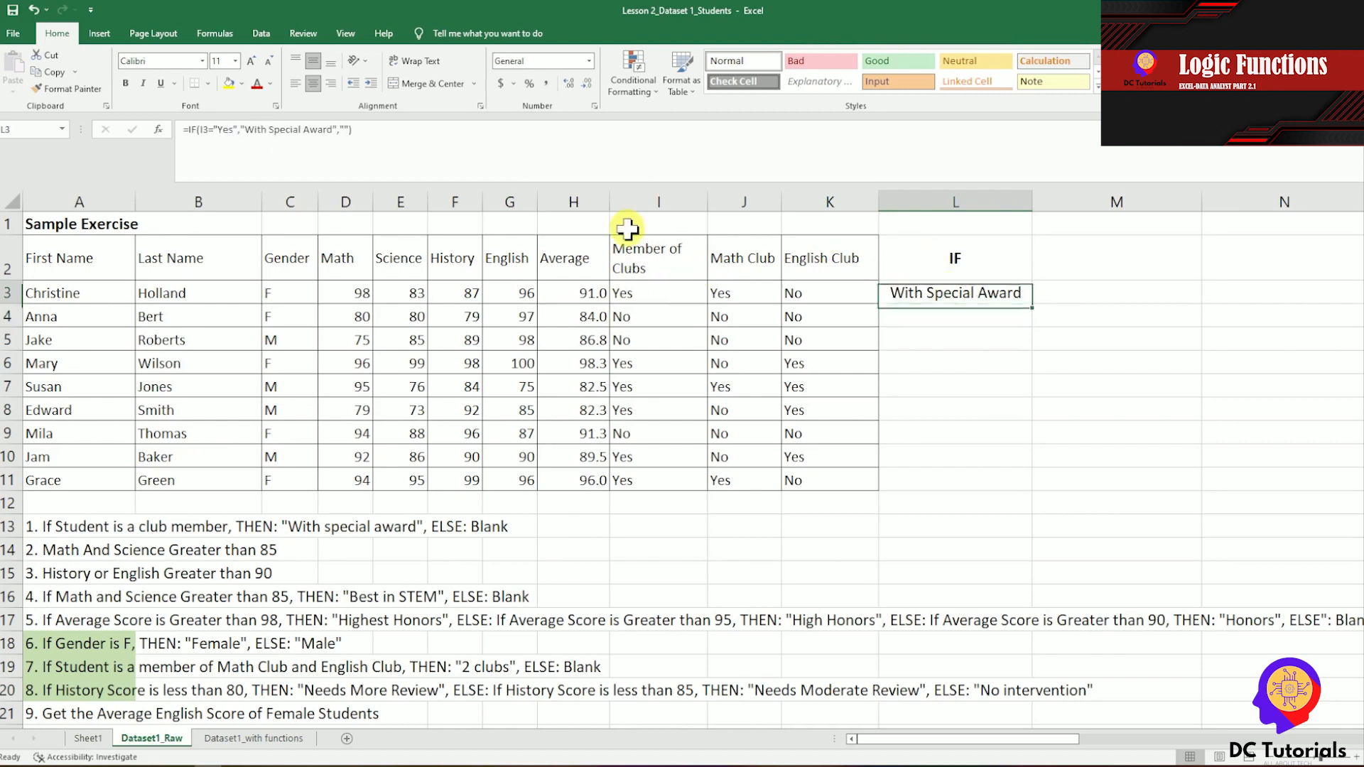
key(ctrl+c)
key(Down)
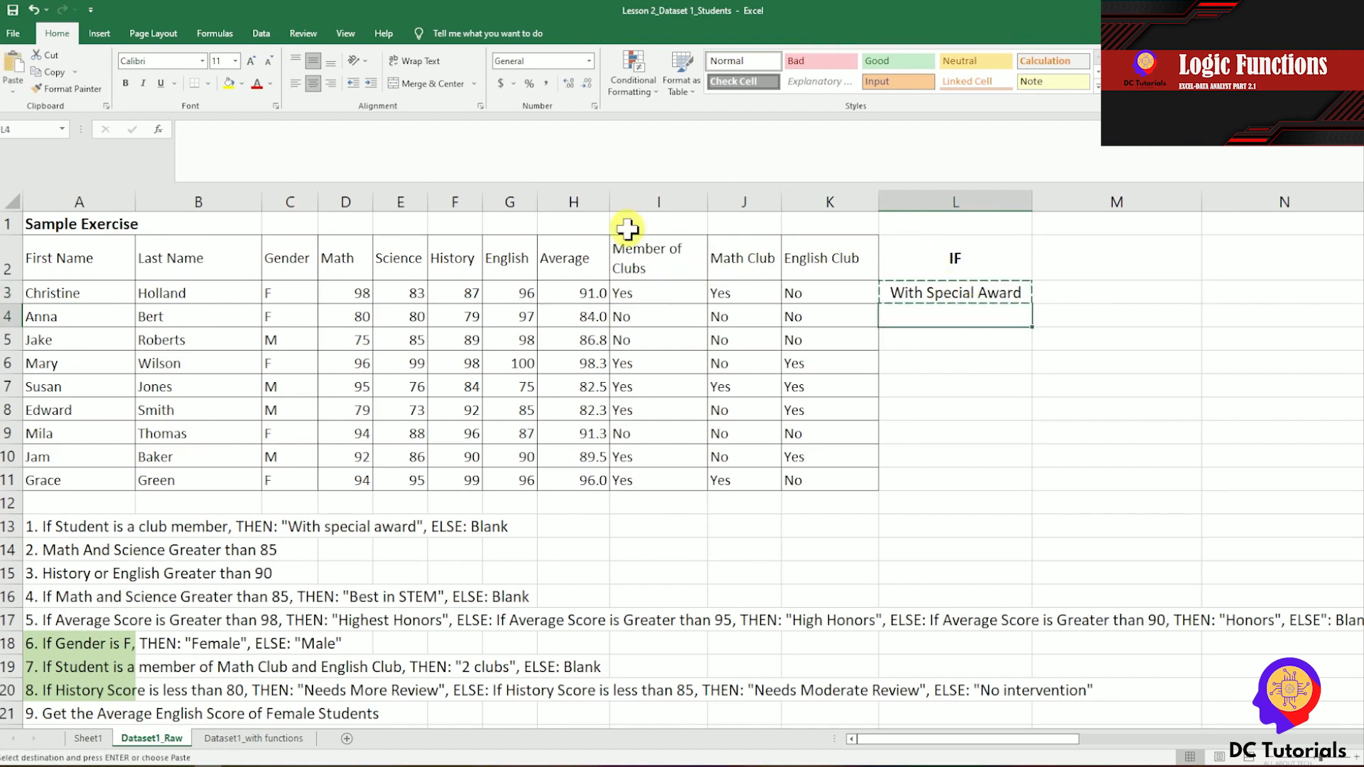
key(shift+Down)
key(shift+Down)
key(shift+Down)
key(shift+Down)
key(shift+Down)
key(shift+Down)
key(shift+Down)
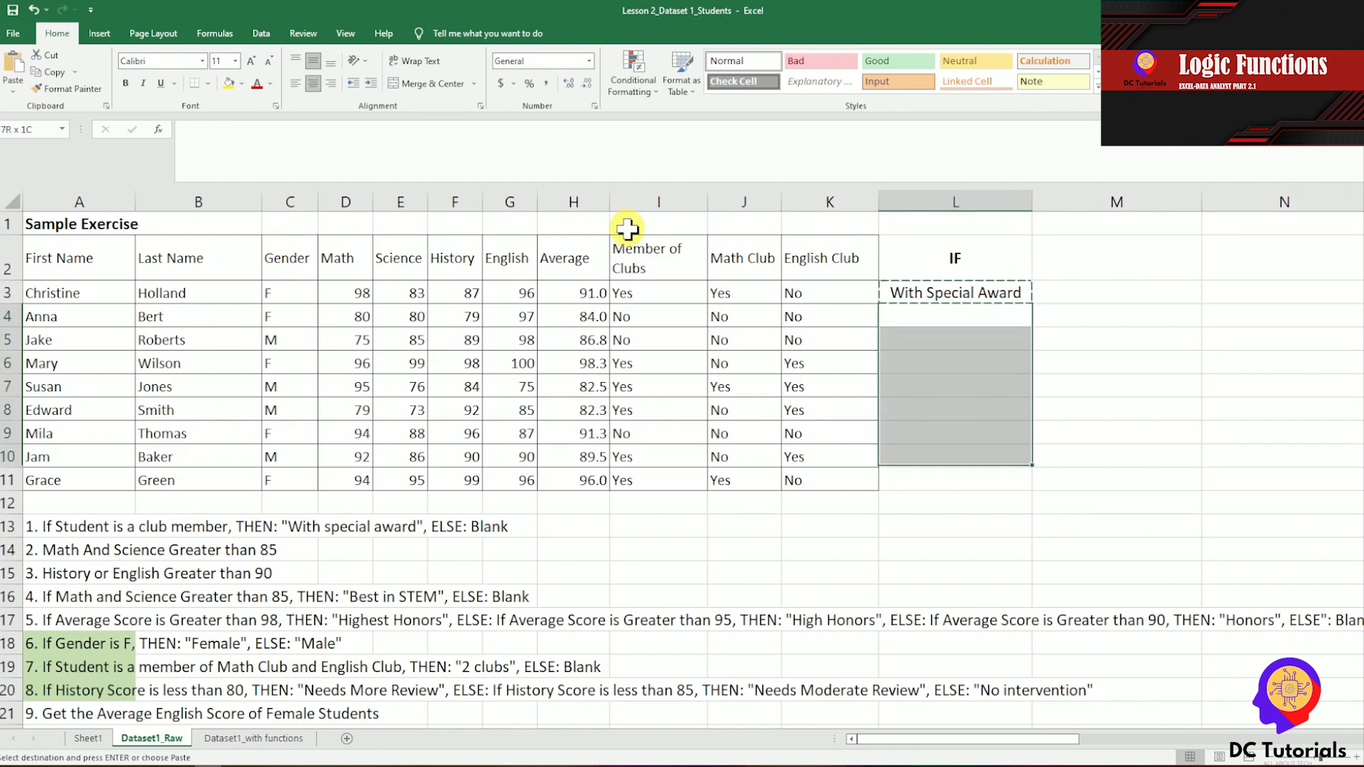
key(ctrl+v)
Check the copied IF results in column L against the Member of Clubs values, and end copy mode.
key(Right)
key(Down)
key(Left)
key(Down)
key(Up)
key(Up)
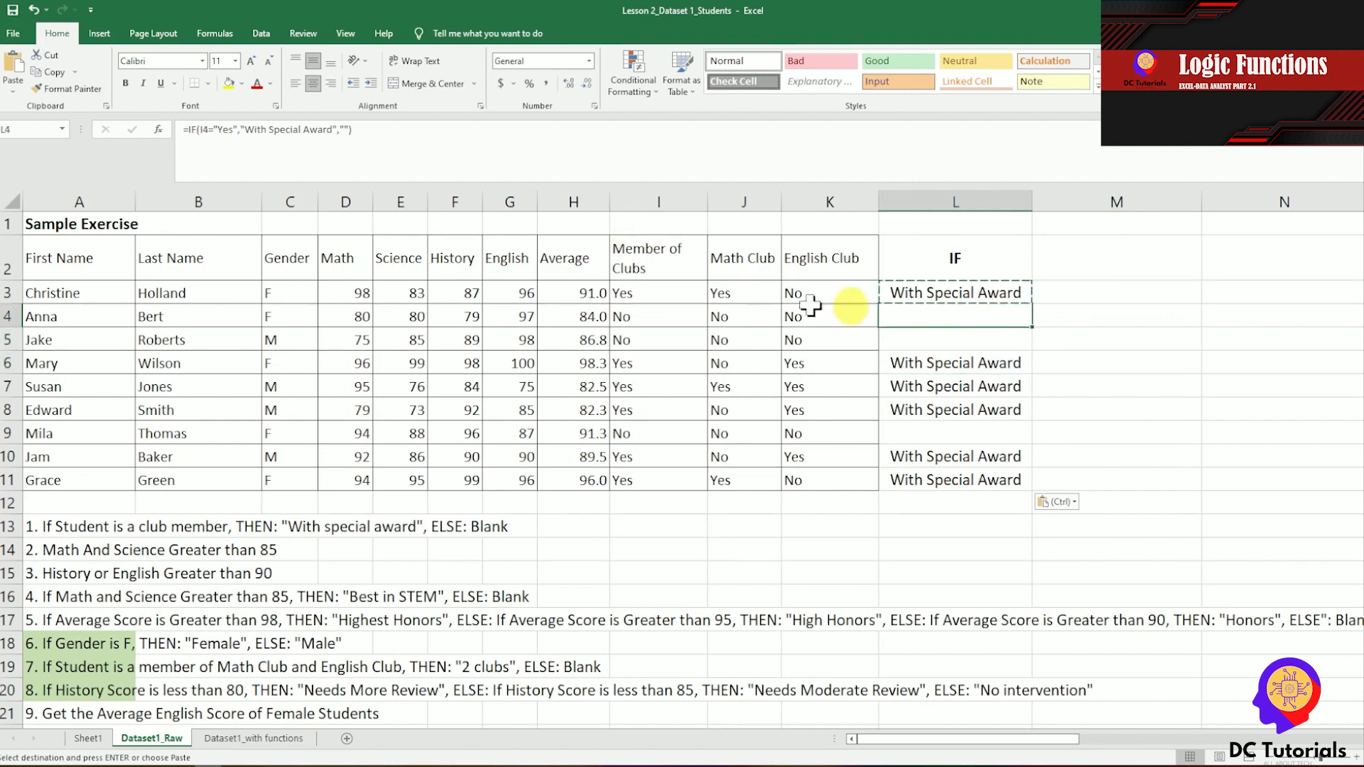
click(634, 316)
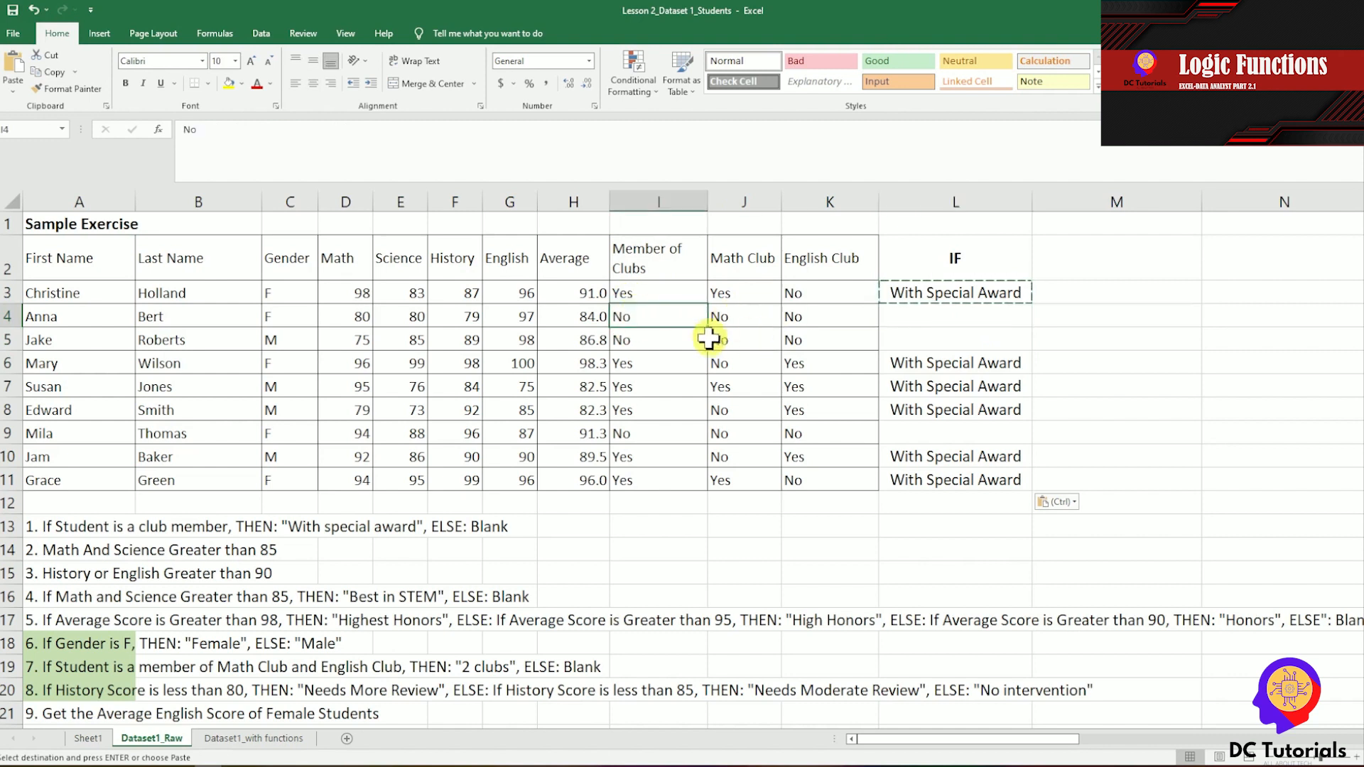
click(955, 315)
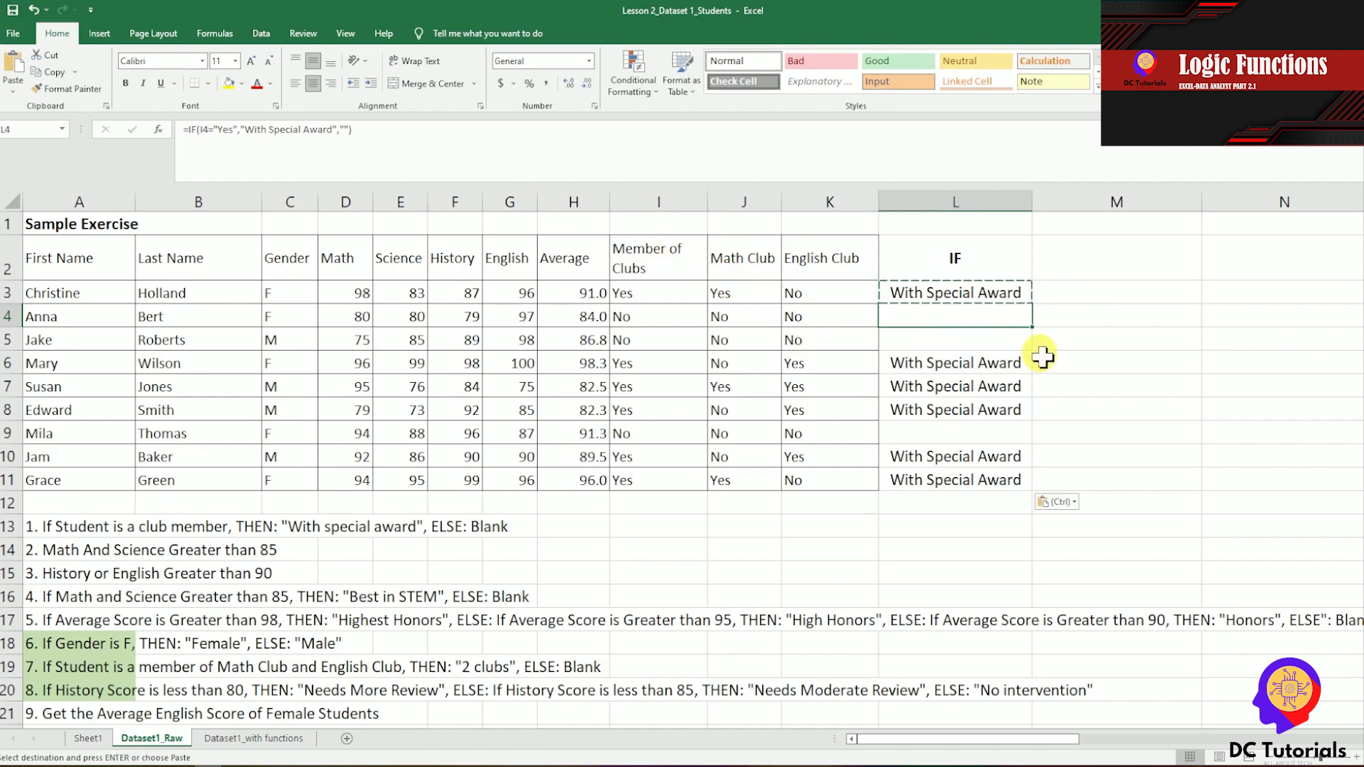
key(Escape)
key(Down)
key(Down)
key(Up)
key(Up)
key(Up)
key(Up)
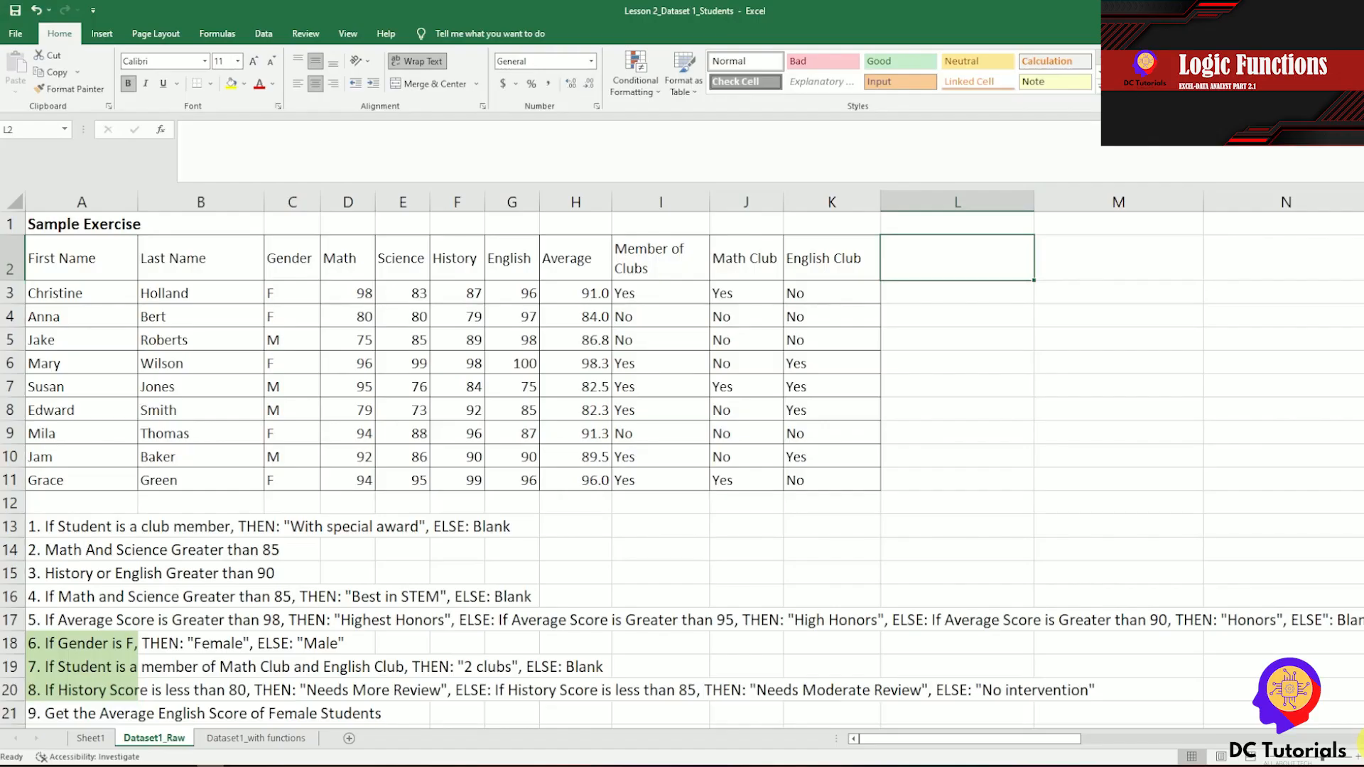
Enter the heading AND in L2 and the formula =AND(D3>85,E3>85) in L3 to test the Math and Science scores.
text(AND)
key(Return)
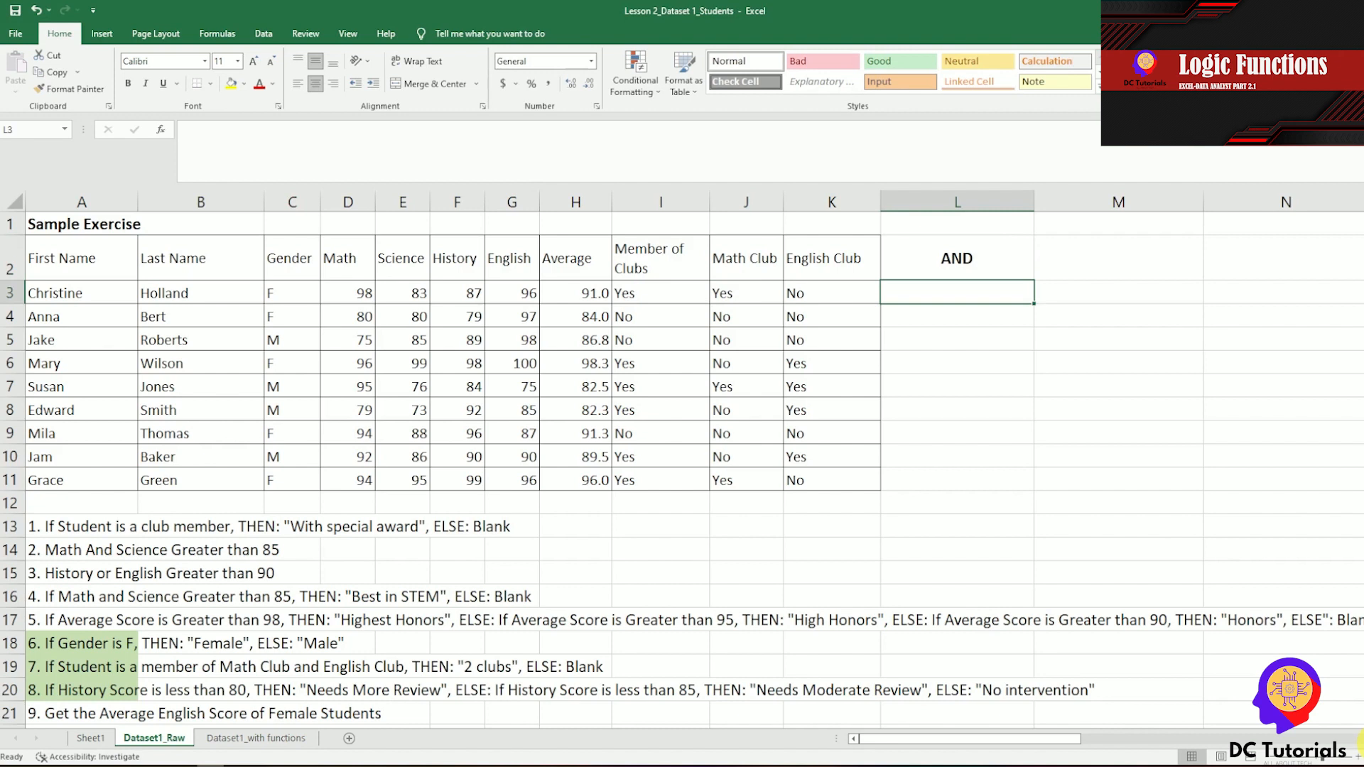
text(=)
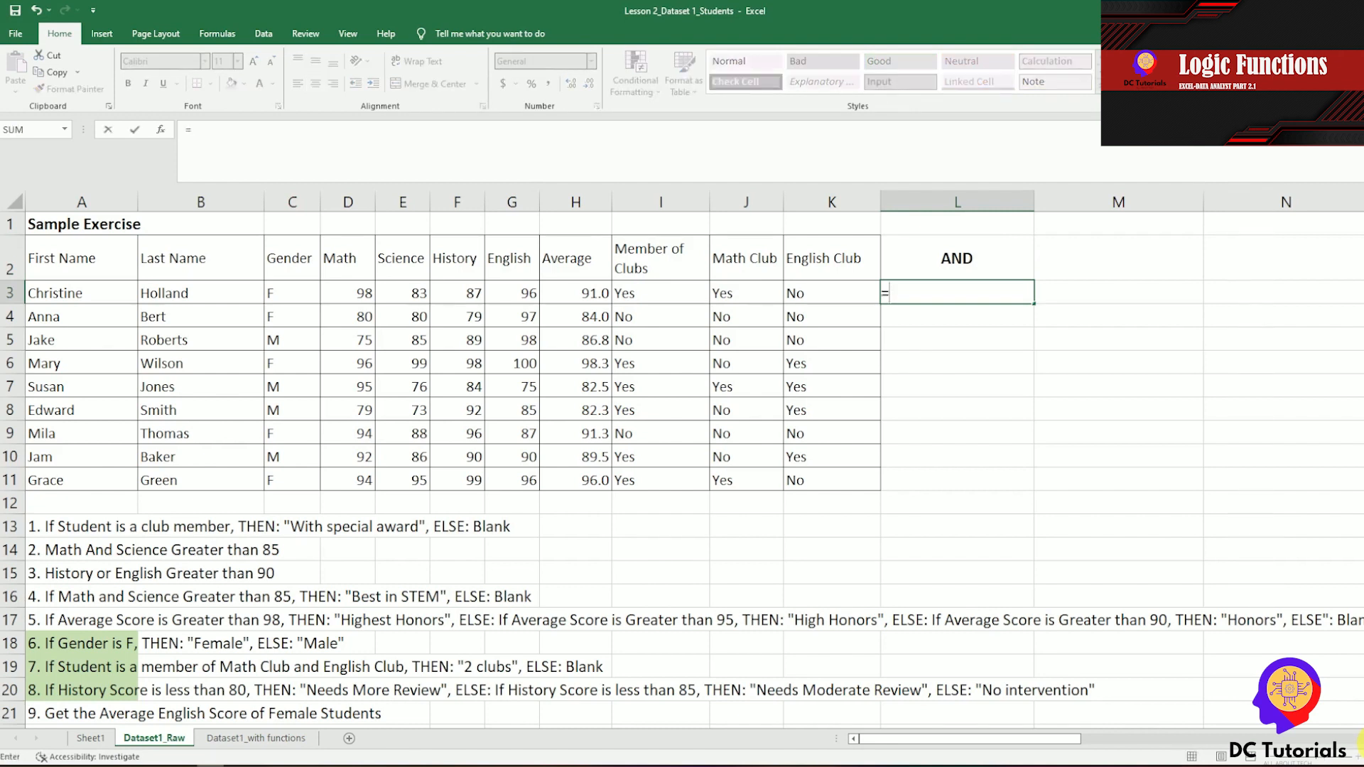
text(AND)
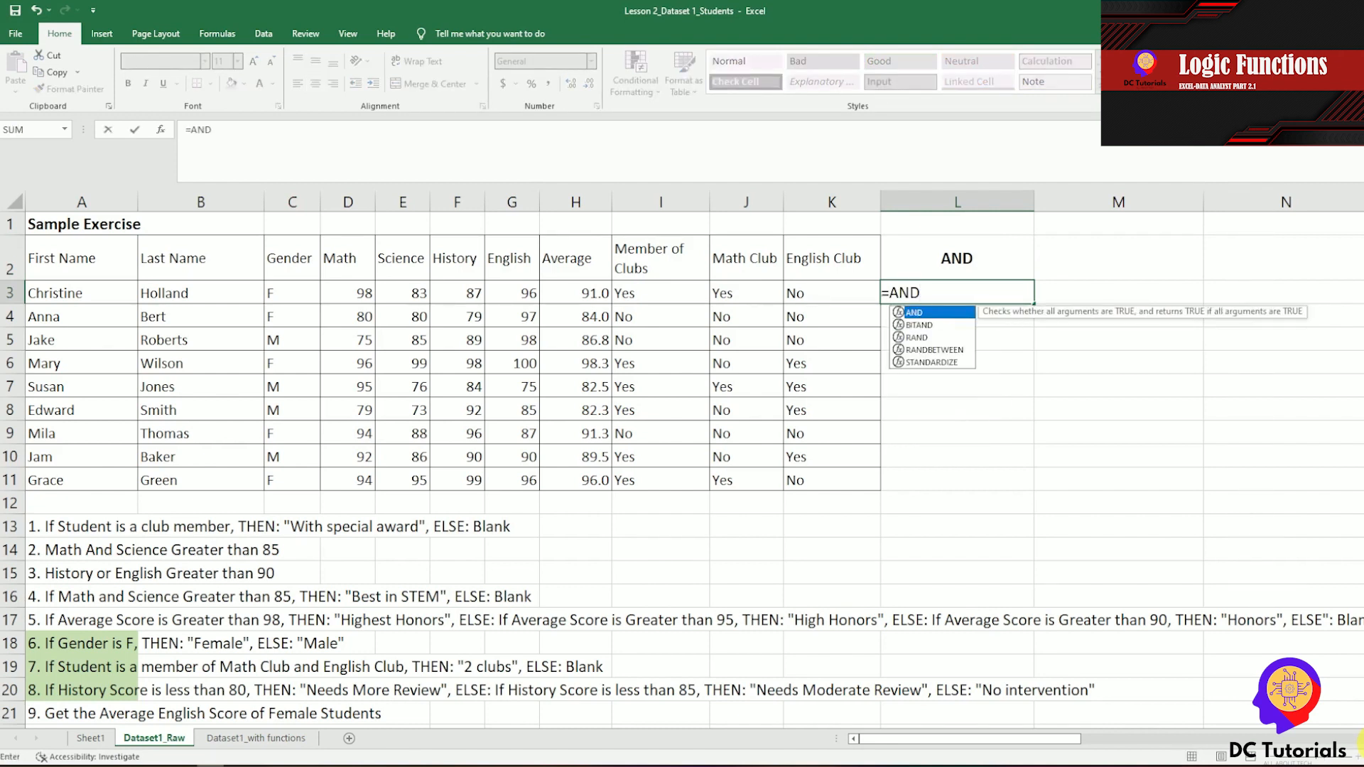
text(()
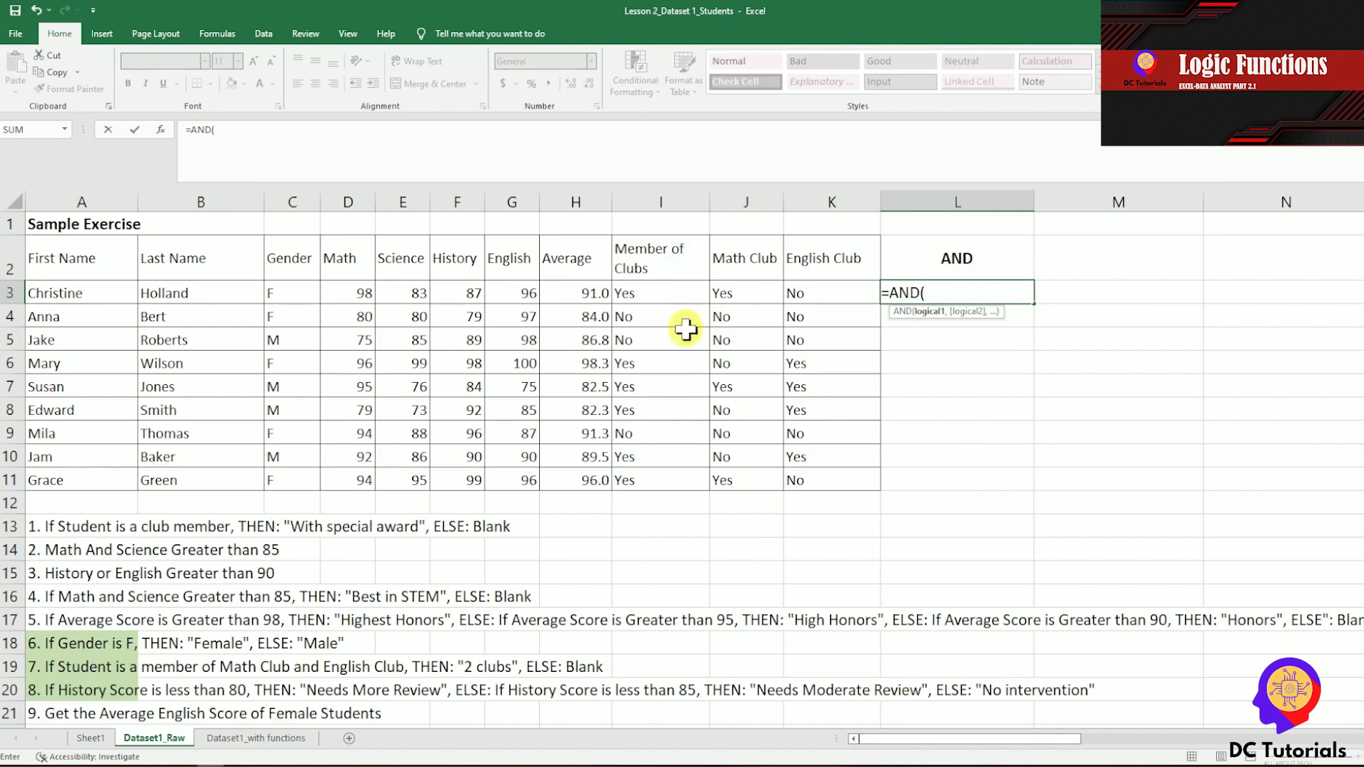
click(360, 291)
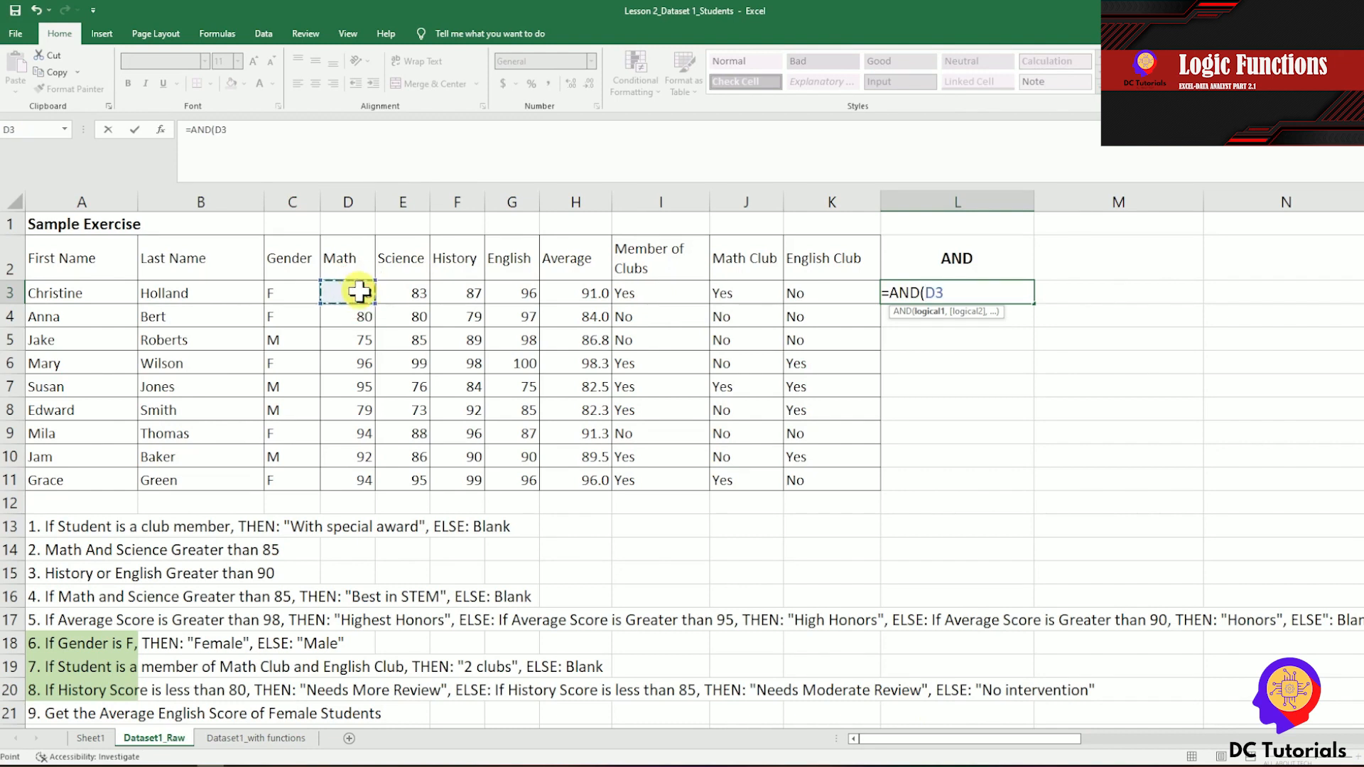
text(>85,)
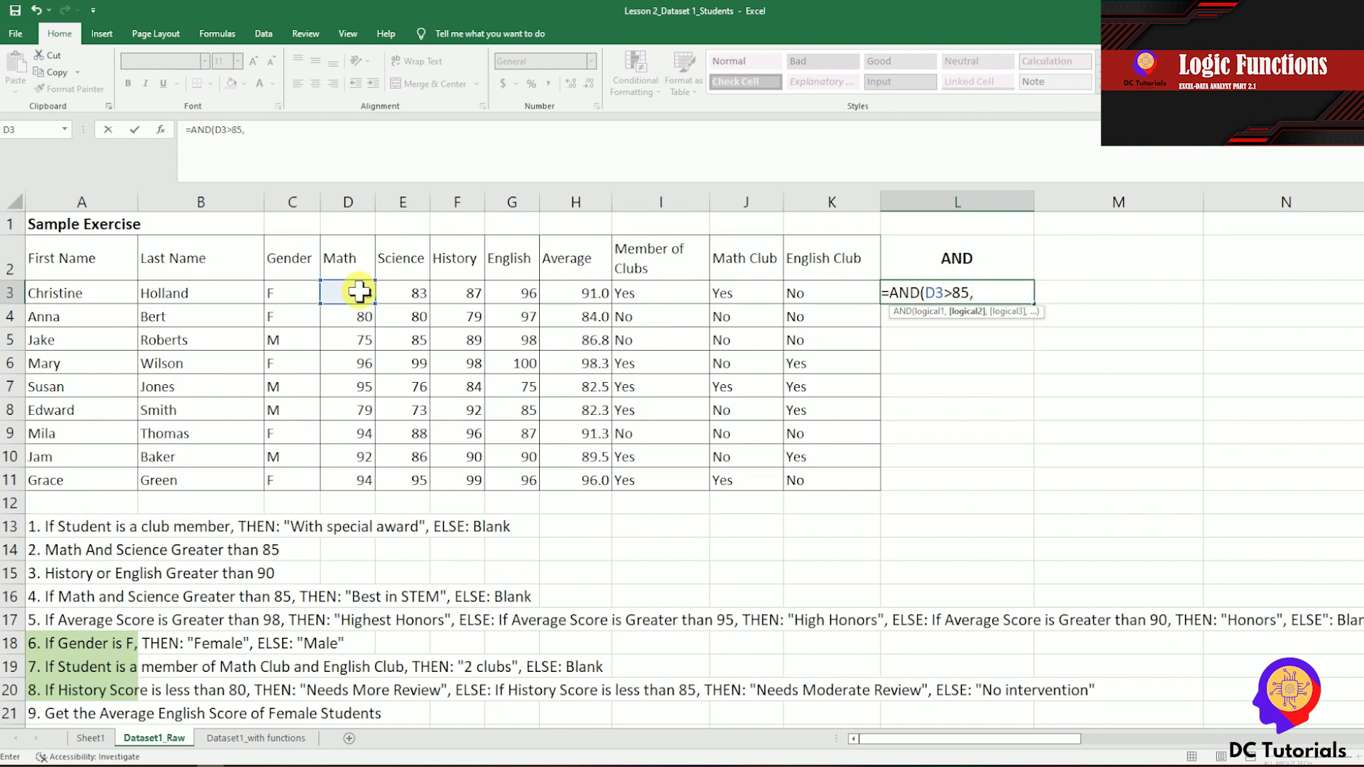
click(403, 288)
text(>)
text(85))
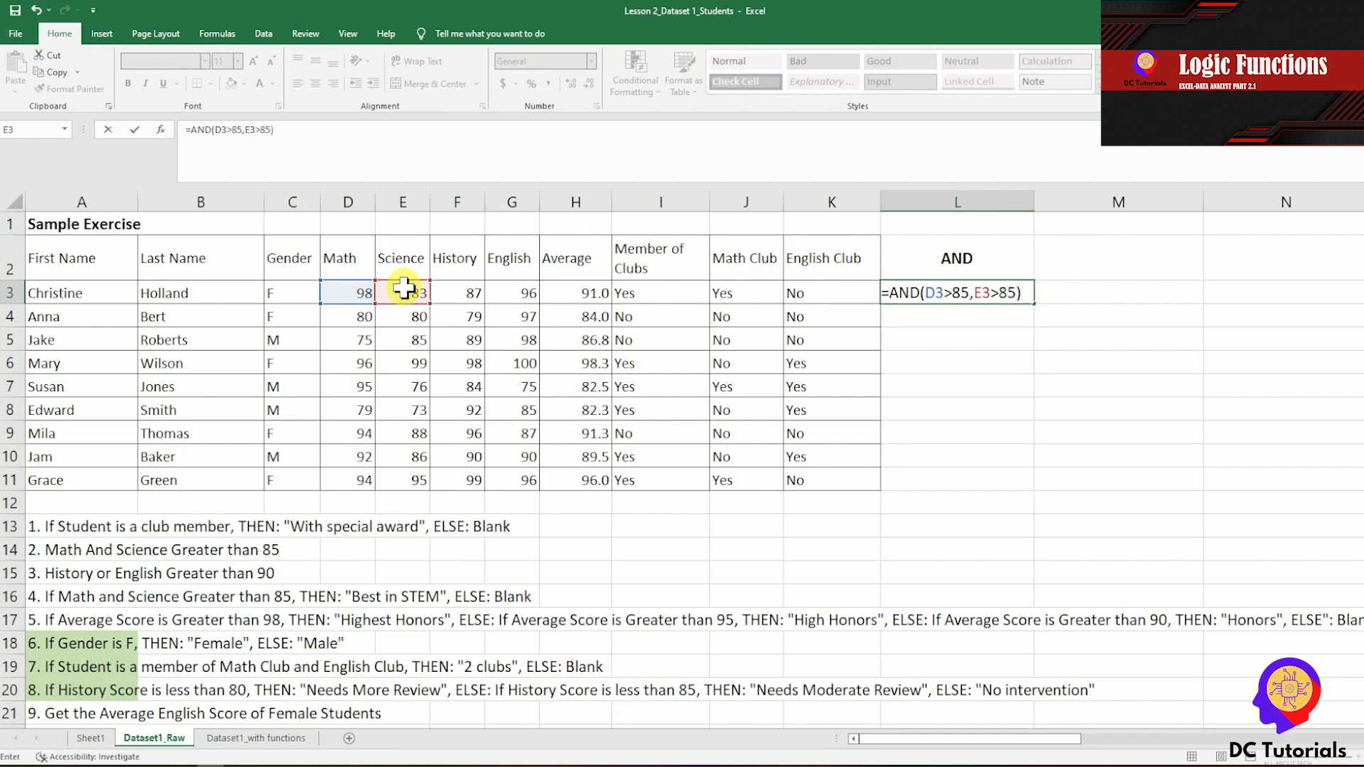
key(Return)
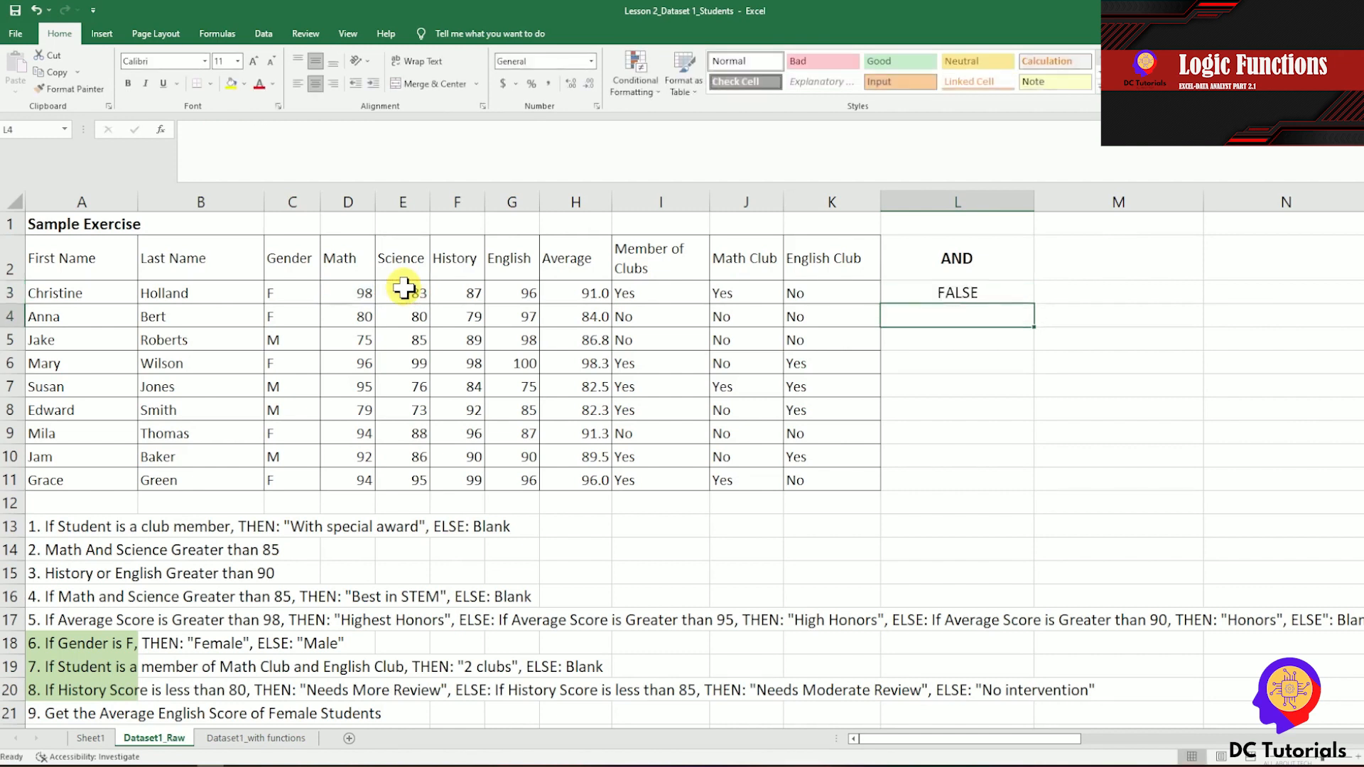
Copy the AND formula from L3 to the remaining student rows, L4:L11.
key(Up)
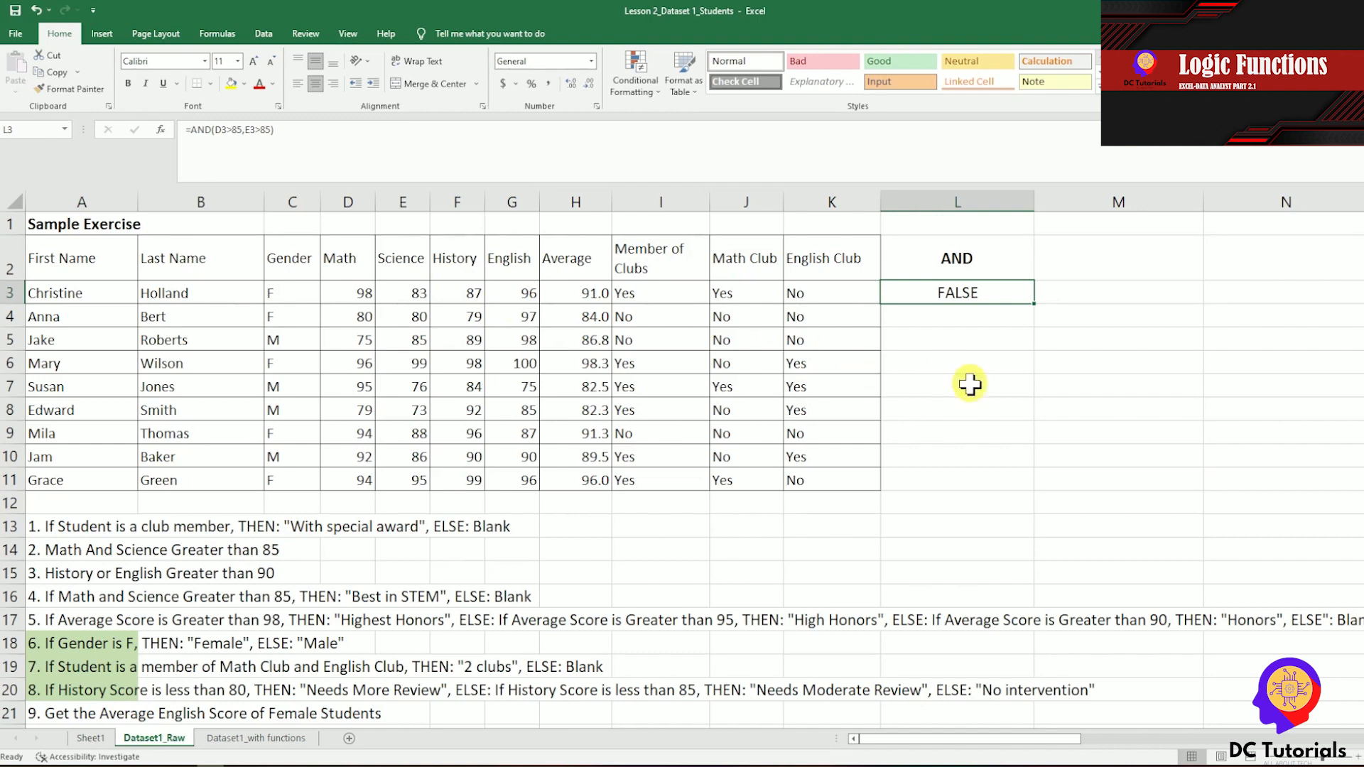
key(ctrl+c)
key(Down)
key(shift+Down)
key(shift+Down)
key(shift+Down)
key(shift+Down)
key(shift+Down)
key(shift+Down)
key(shift+Down)
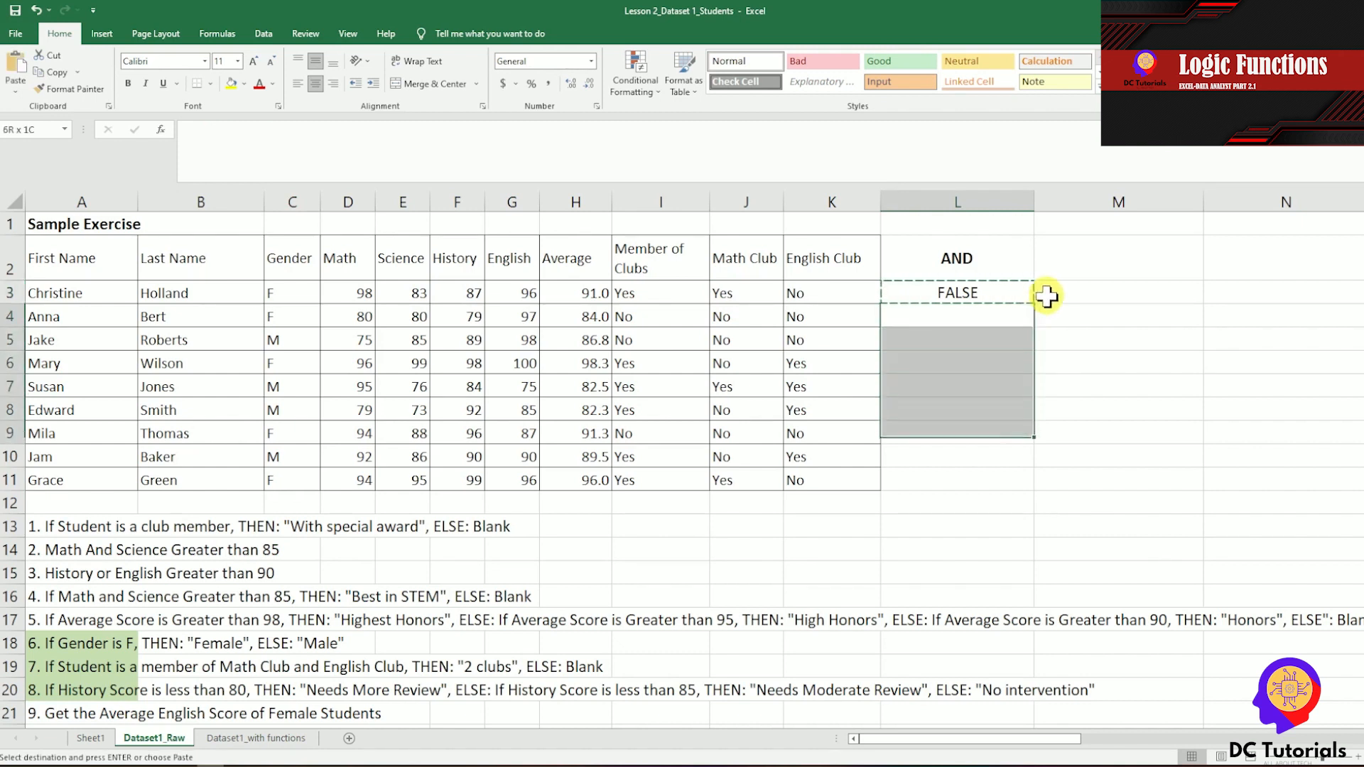
key(ctrl+v)
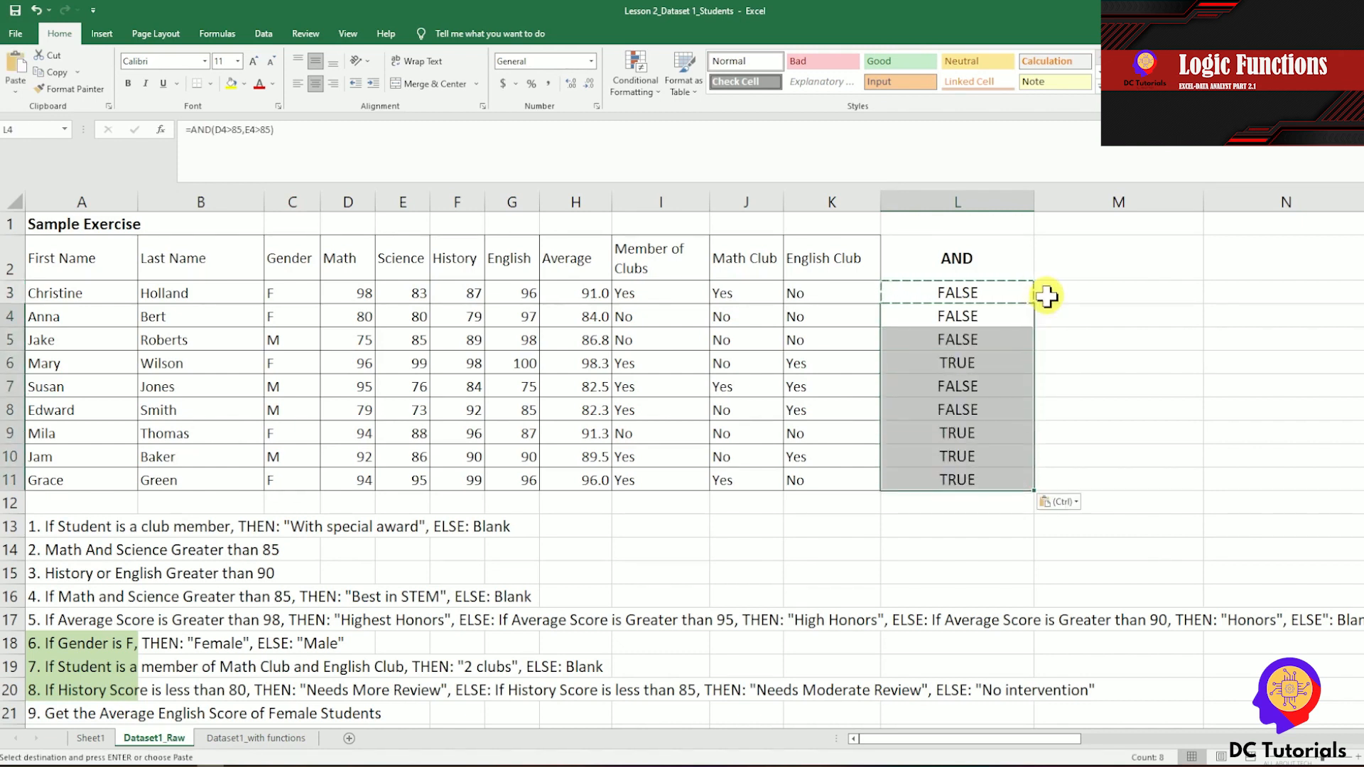
Check the AND result in row 6 against that student's Math and Science scores.
key(Right)
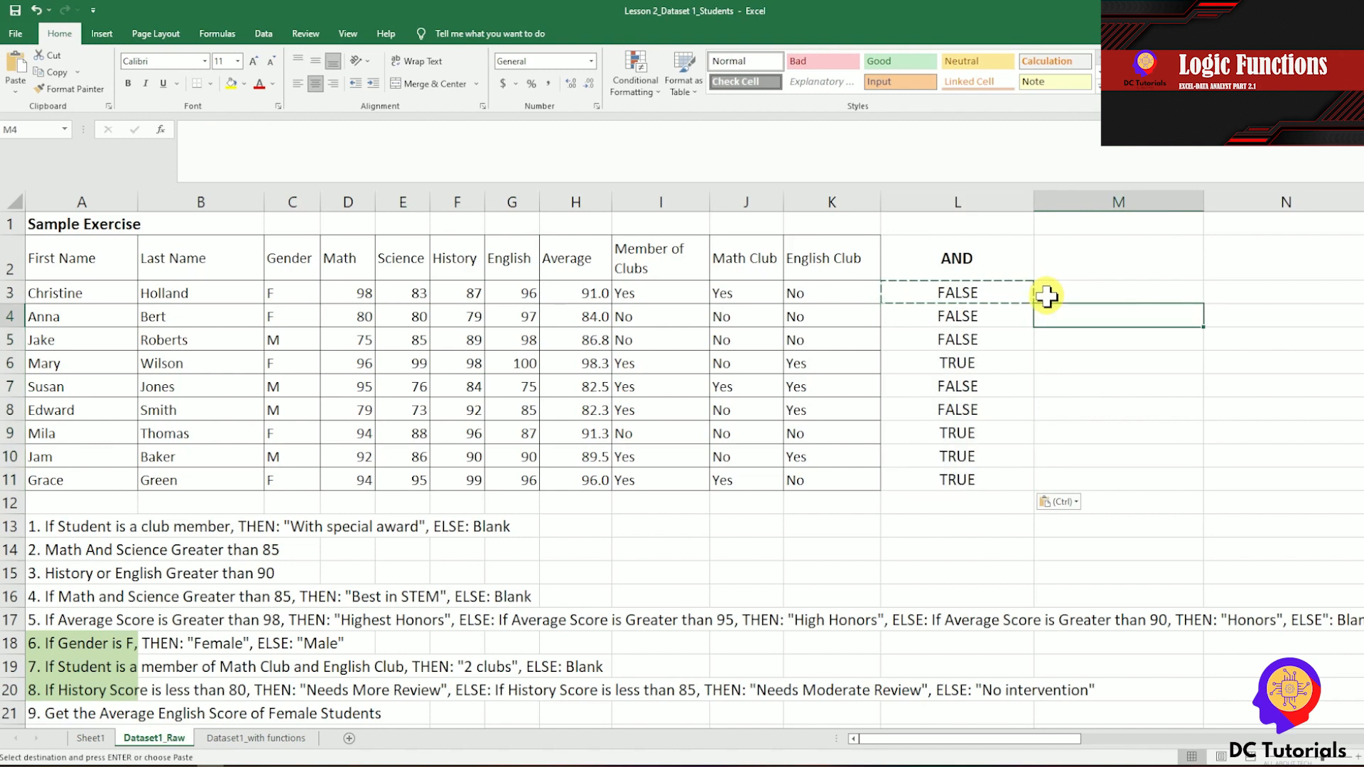
click(971, 364)
key(shift+space)
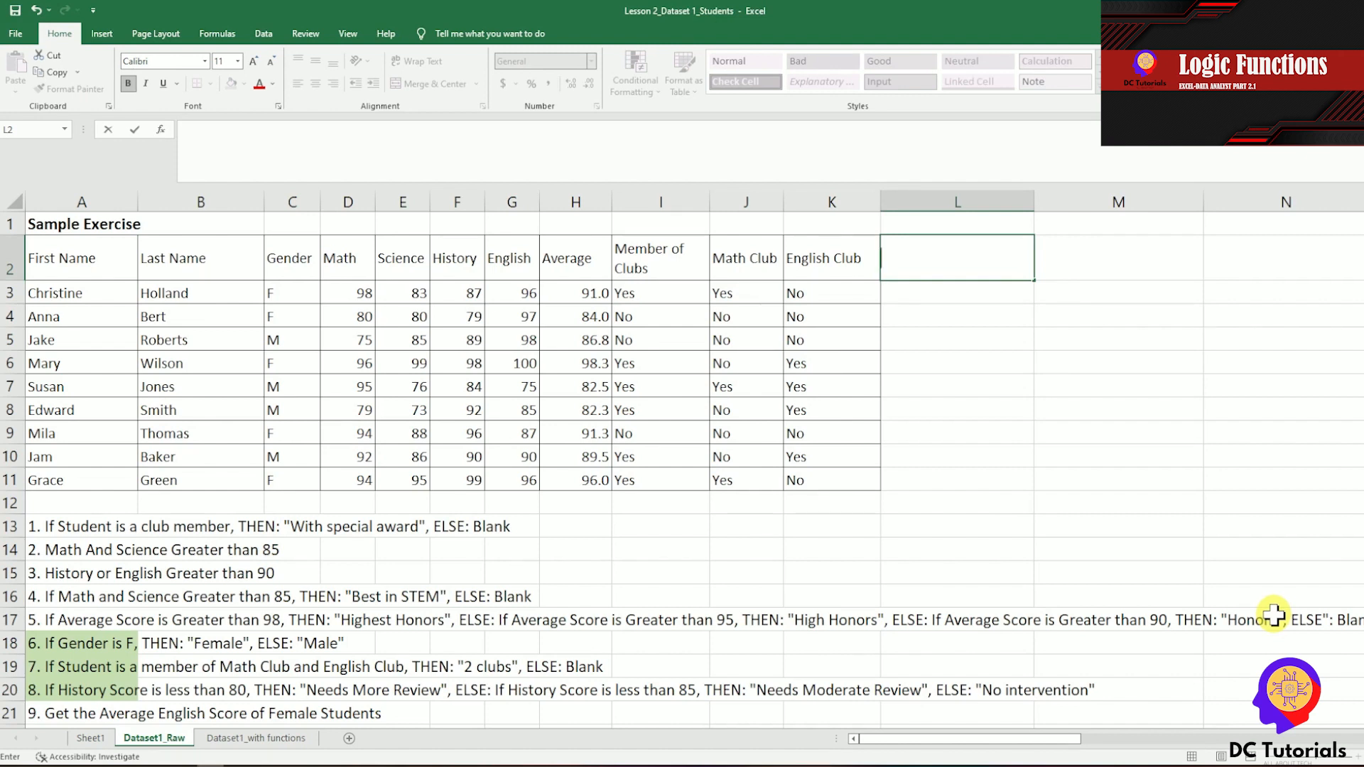
Enter the heading OR in L2 and the formula =OR(F3>90,G3>90) in L3 to test the History and English scores.
text(OR)
key(Return)
text(=)
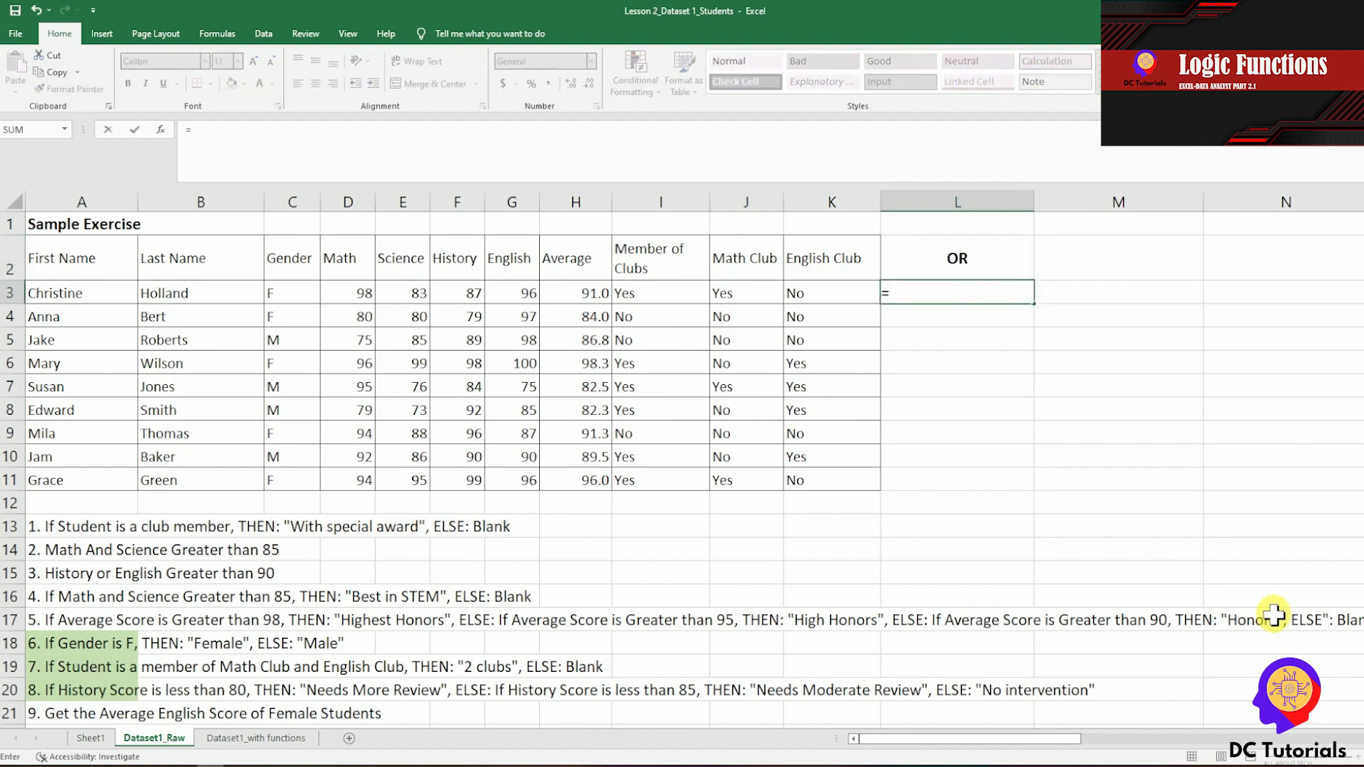
text(OR()
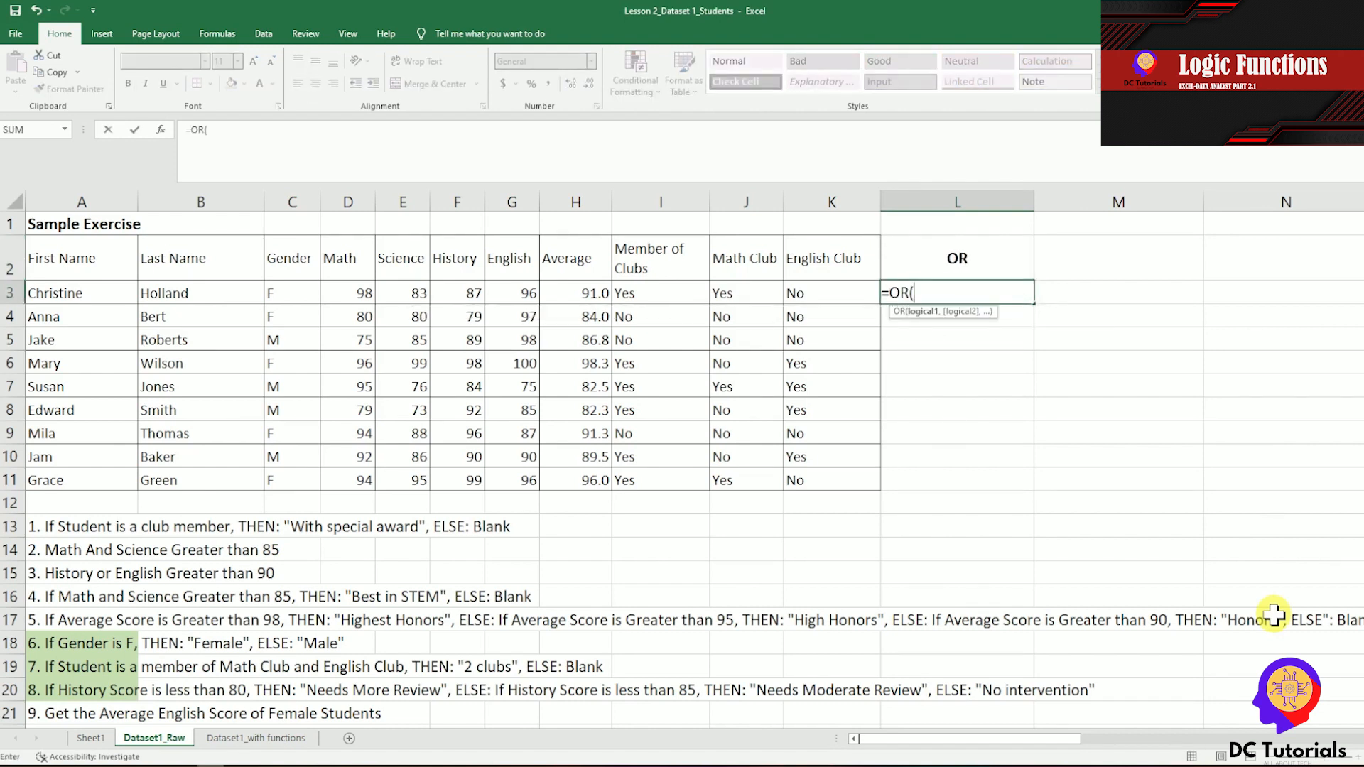
click(469, 294)
text(>90,)
click(528, 292)
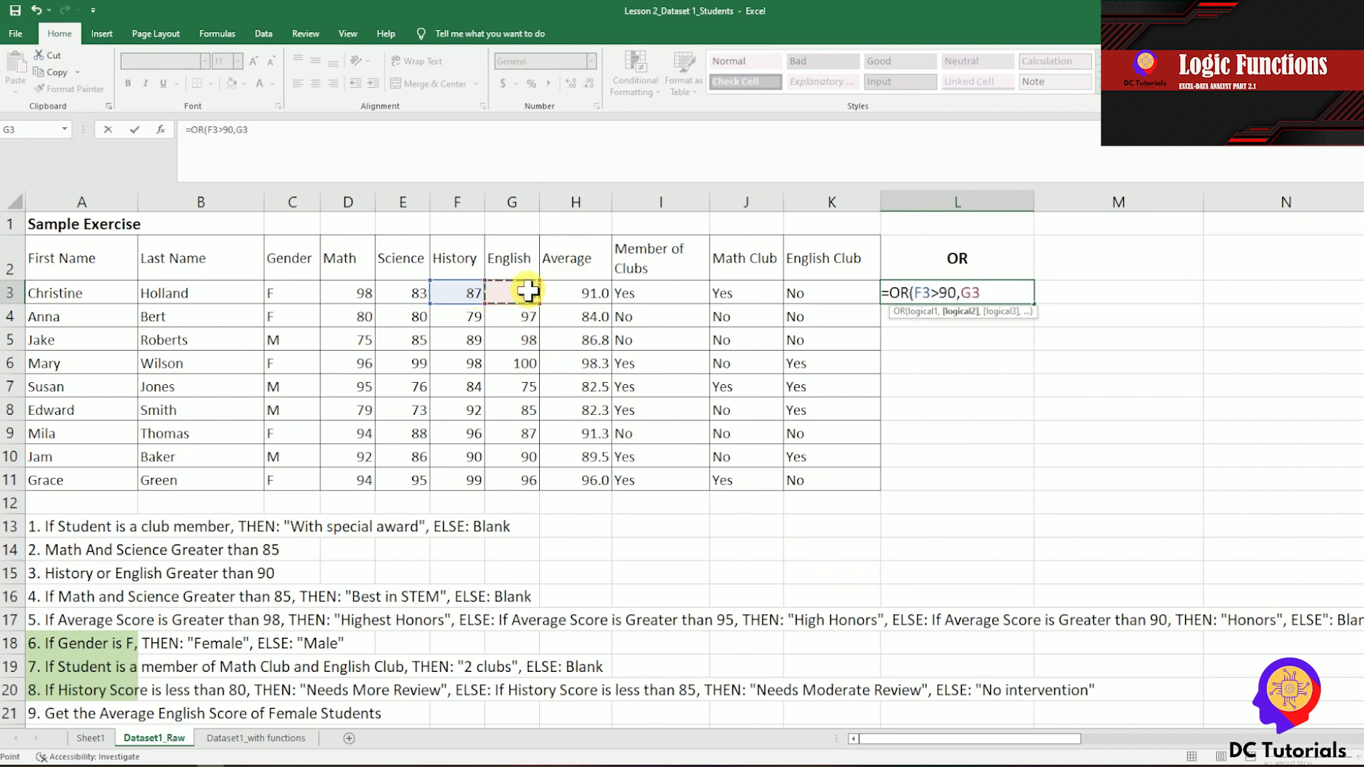
text(>90))
key(Return)
key(Up)
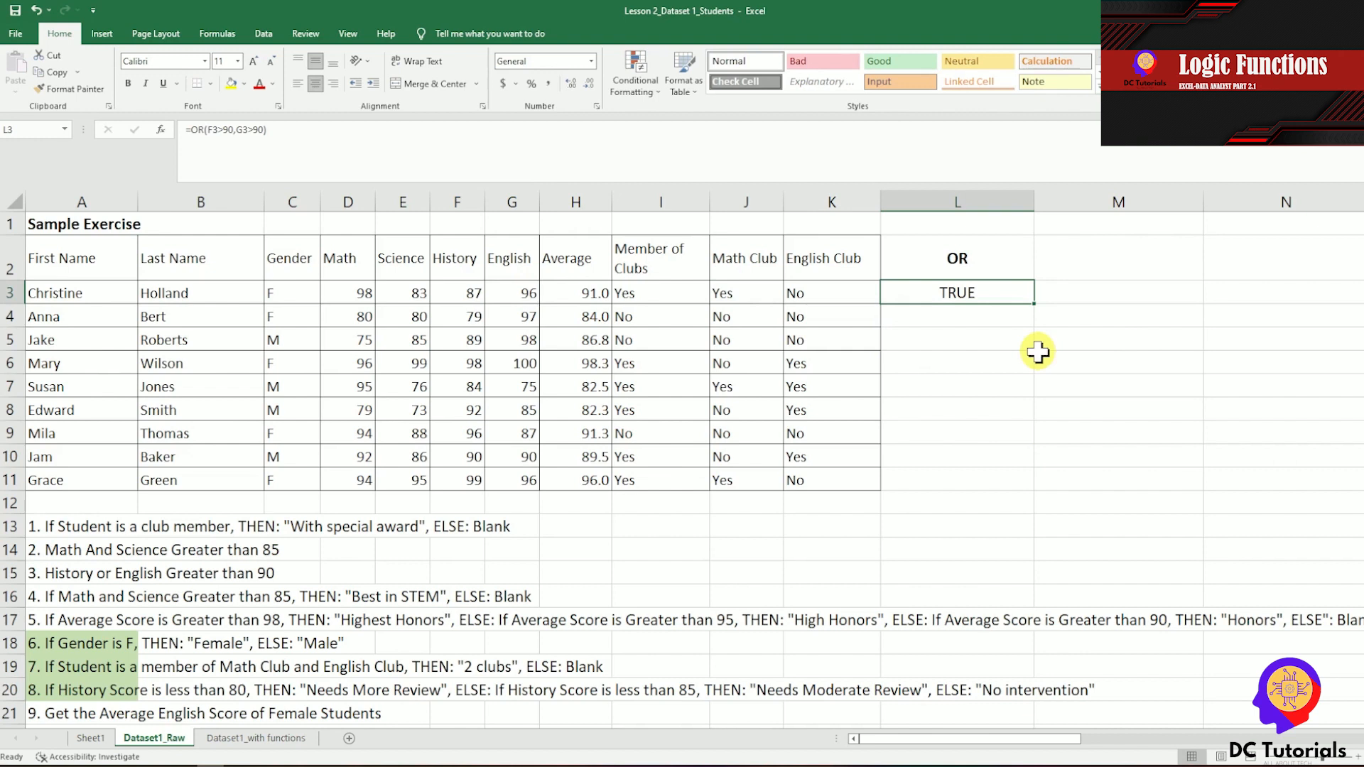
Check the History and English scores in row 3, and copy the OR formula from L3 to L4:L11.
click(445, 299)
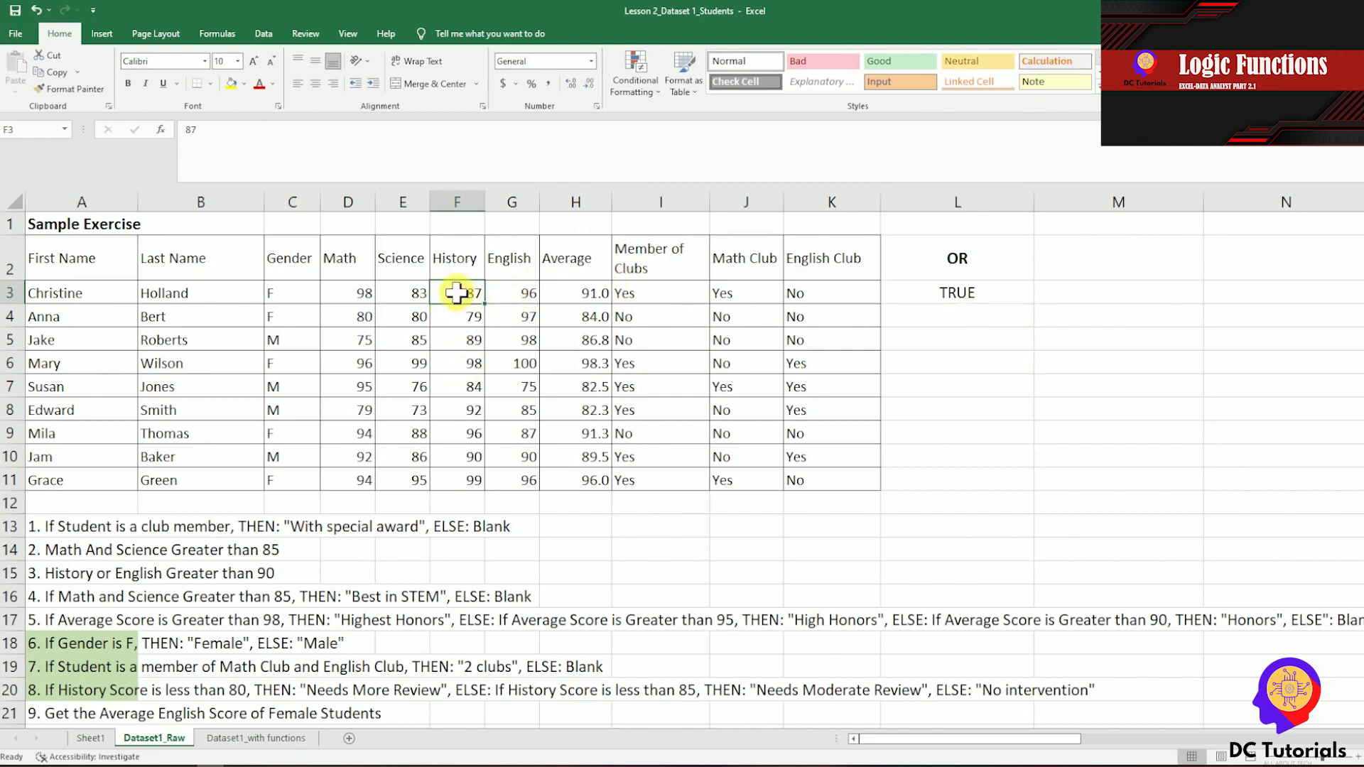
click(526, 292)
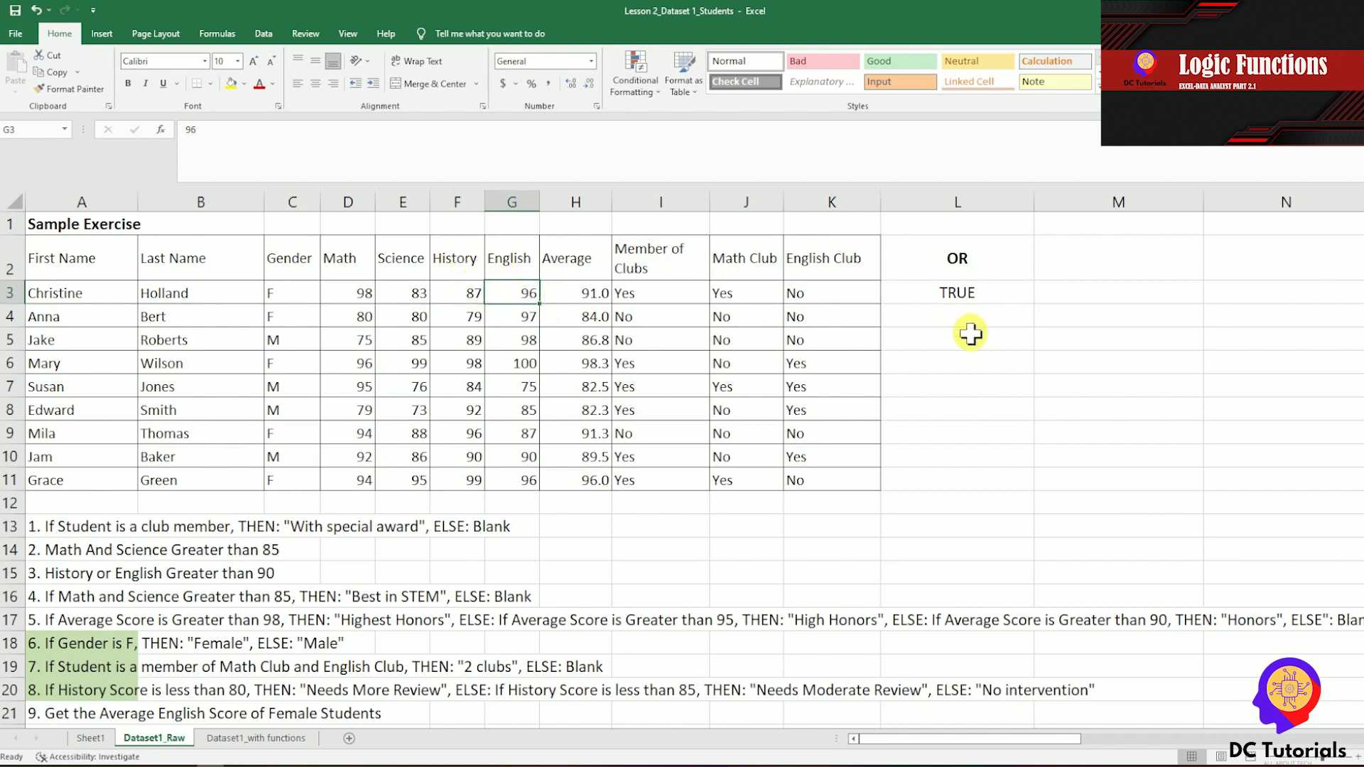
click(970, 291)
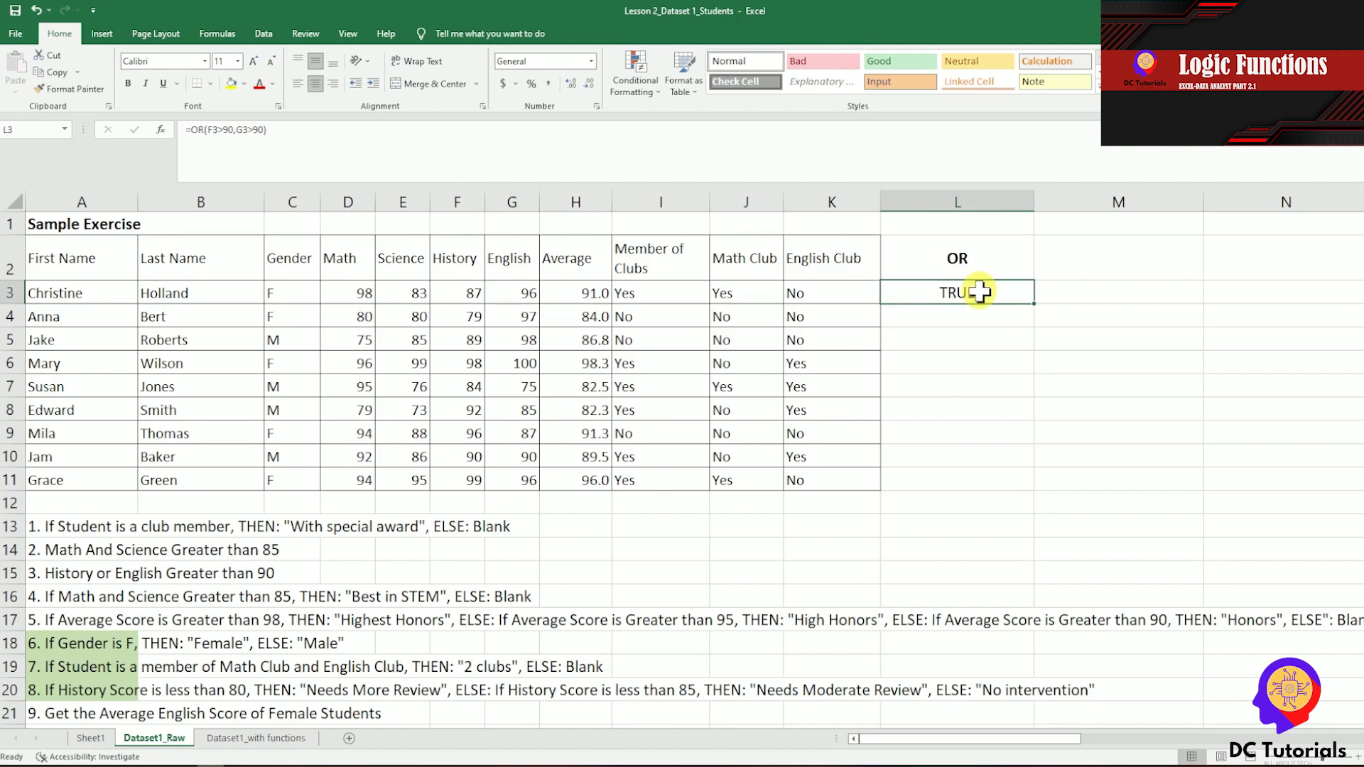
key(ctrl+c)
key(Down)
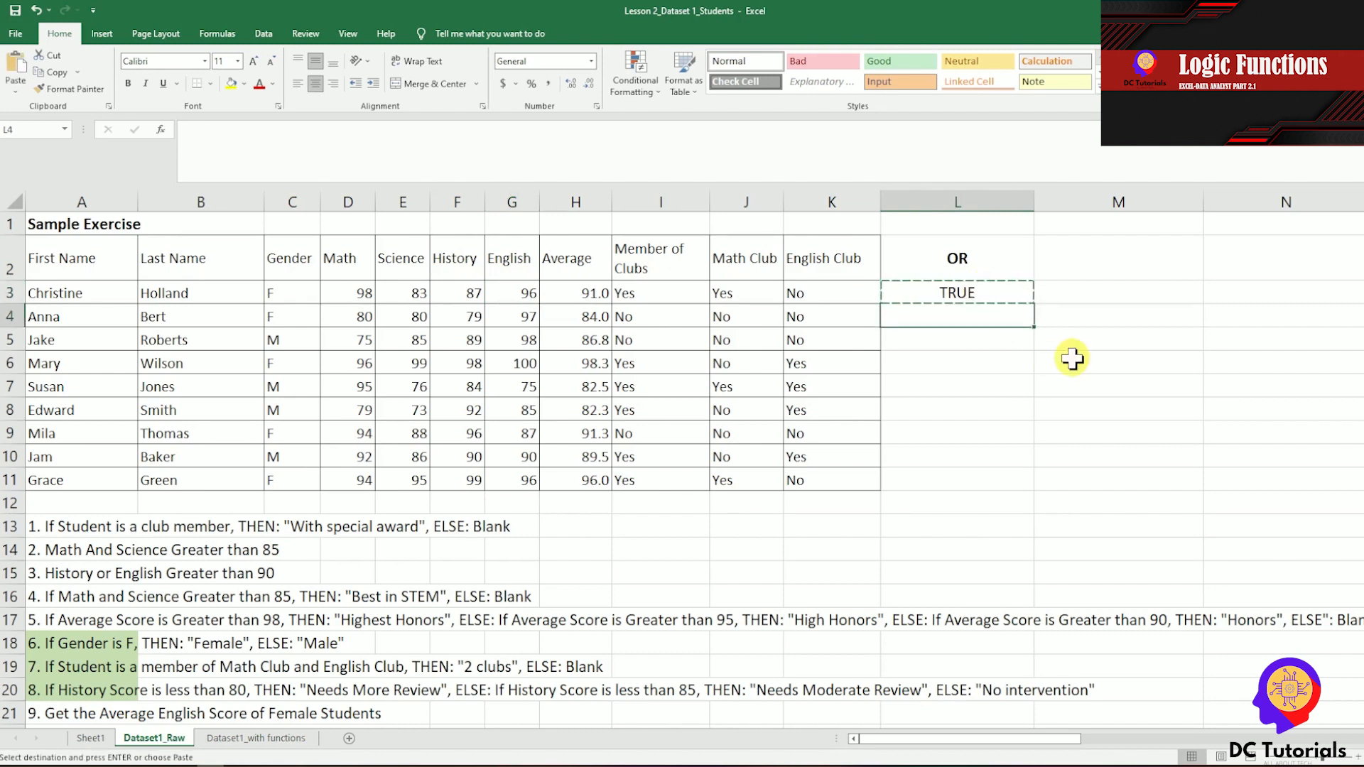
key(shift+Down)
key(shift+Down)
key(shift+Down)
key(shift+Down)
key(shift+Down)
key(shift+Down)
key(shift+Down)
key(Return)
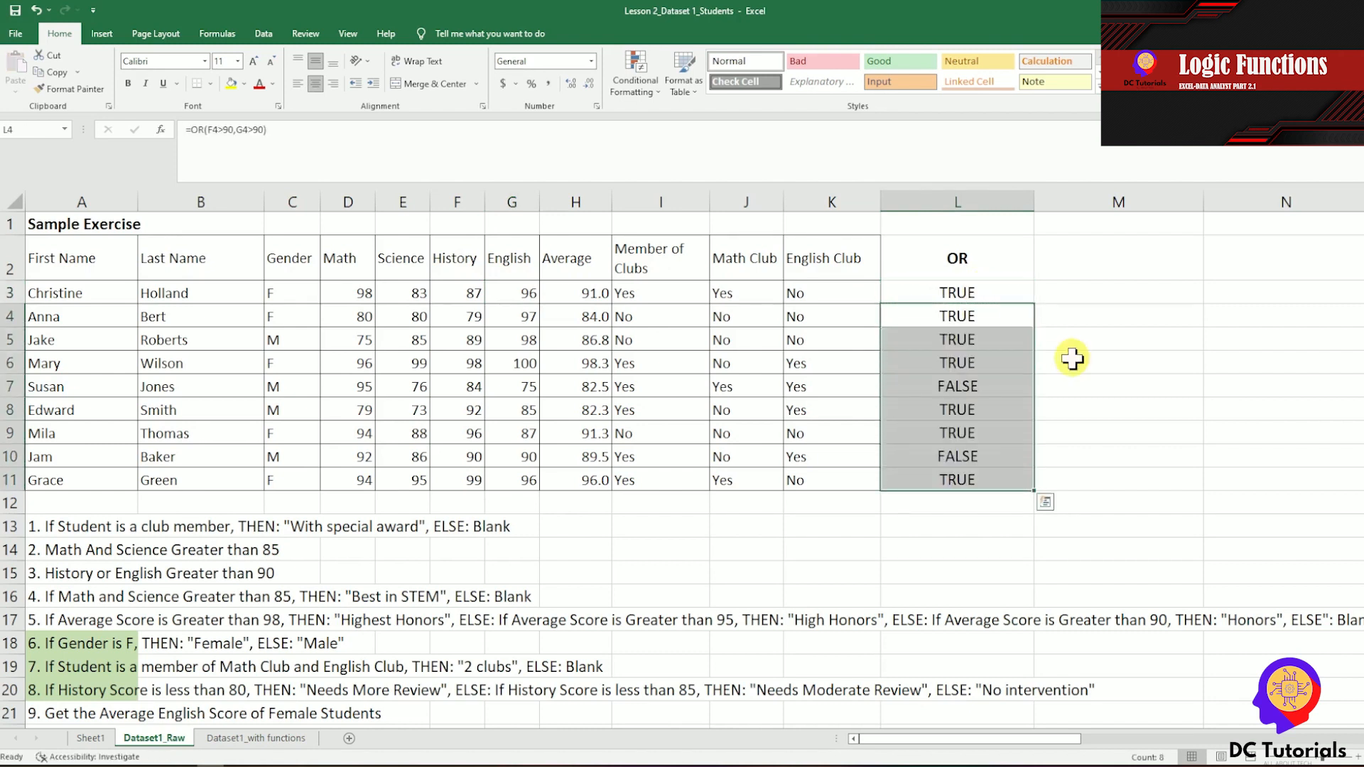
Check the OR result in row 7 against that student's History and English scores.
key(Down)
key(Down)
key(Down)
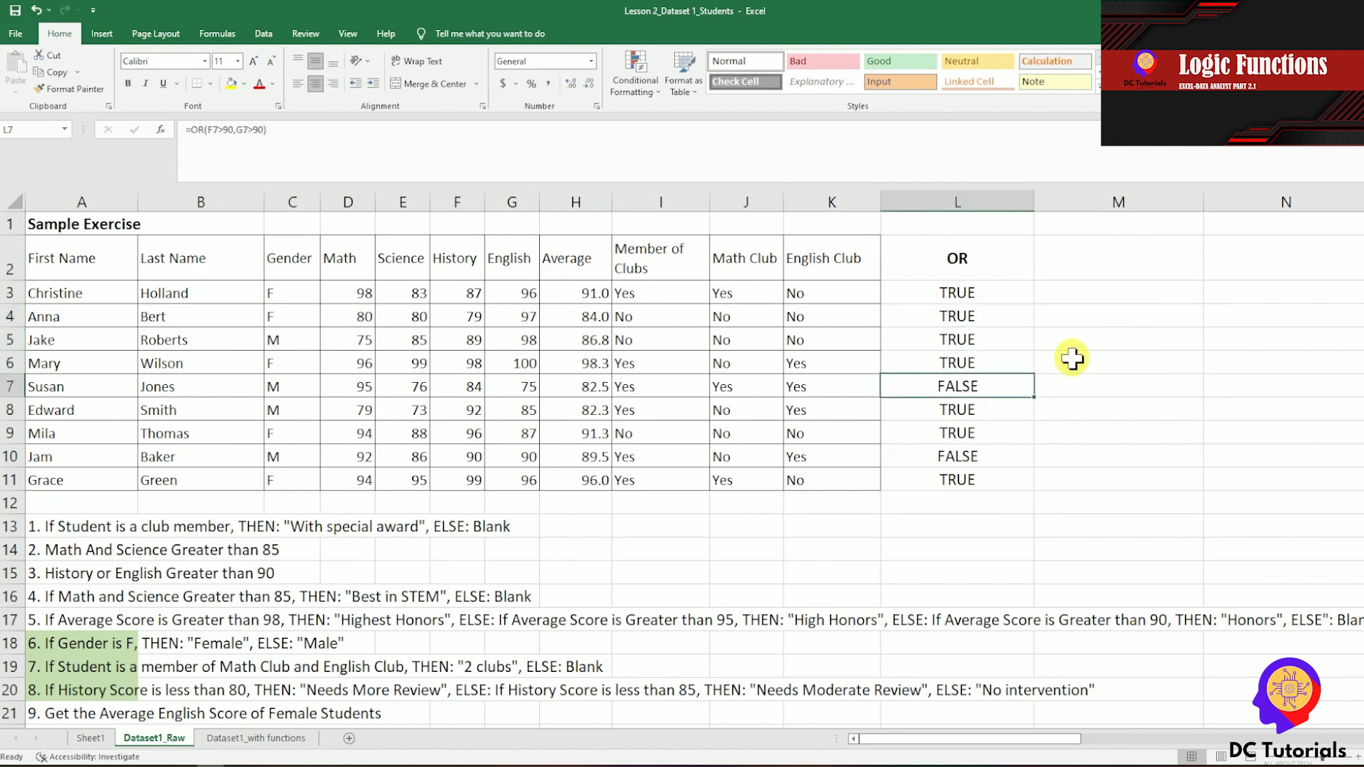
key(shift+space)
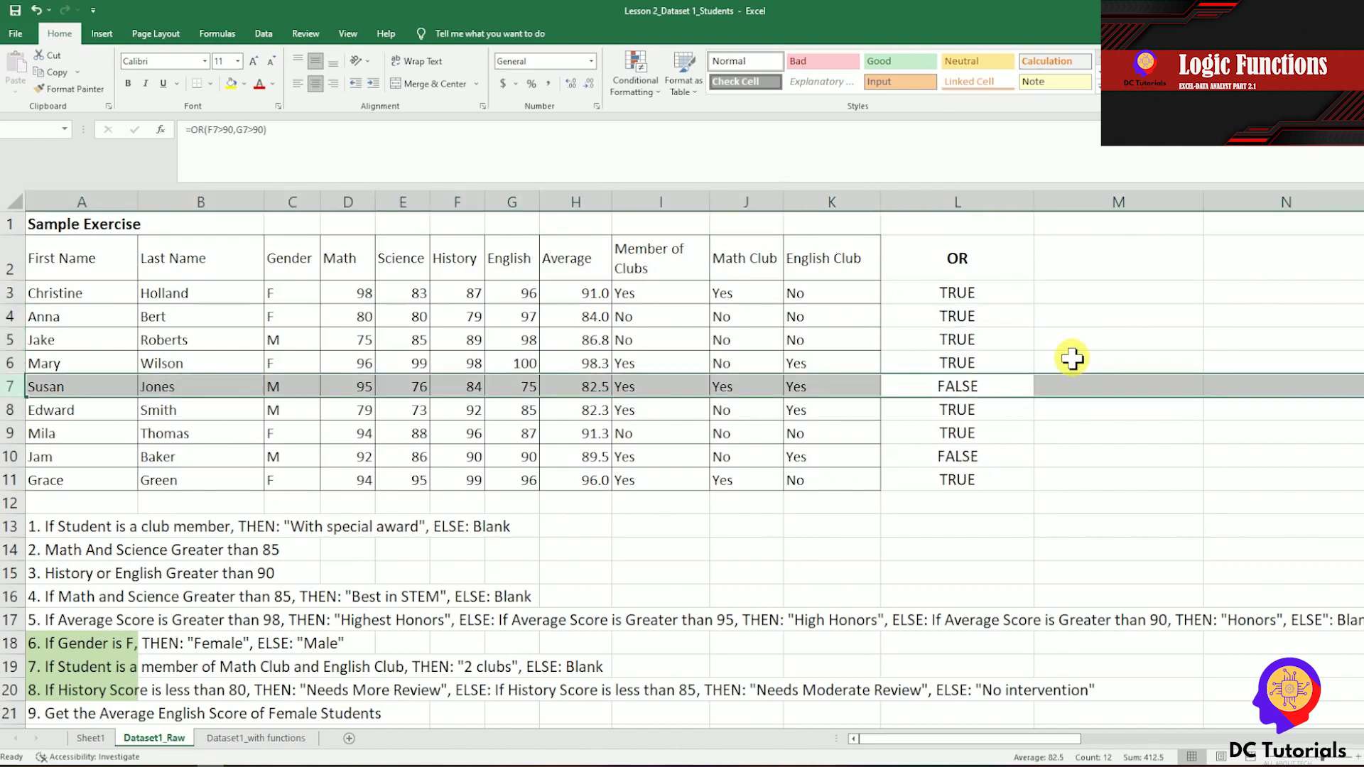
click(472, 386)
key(Right)
key(Left)
key(Right)
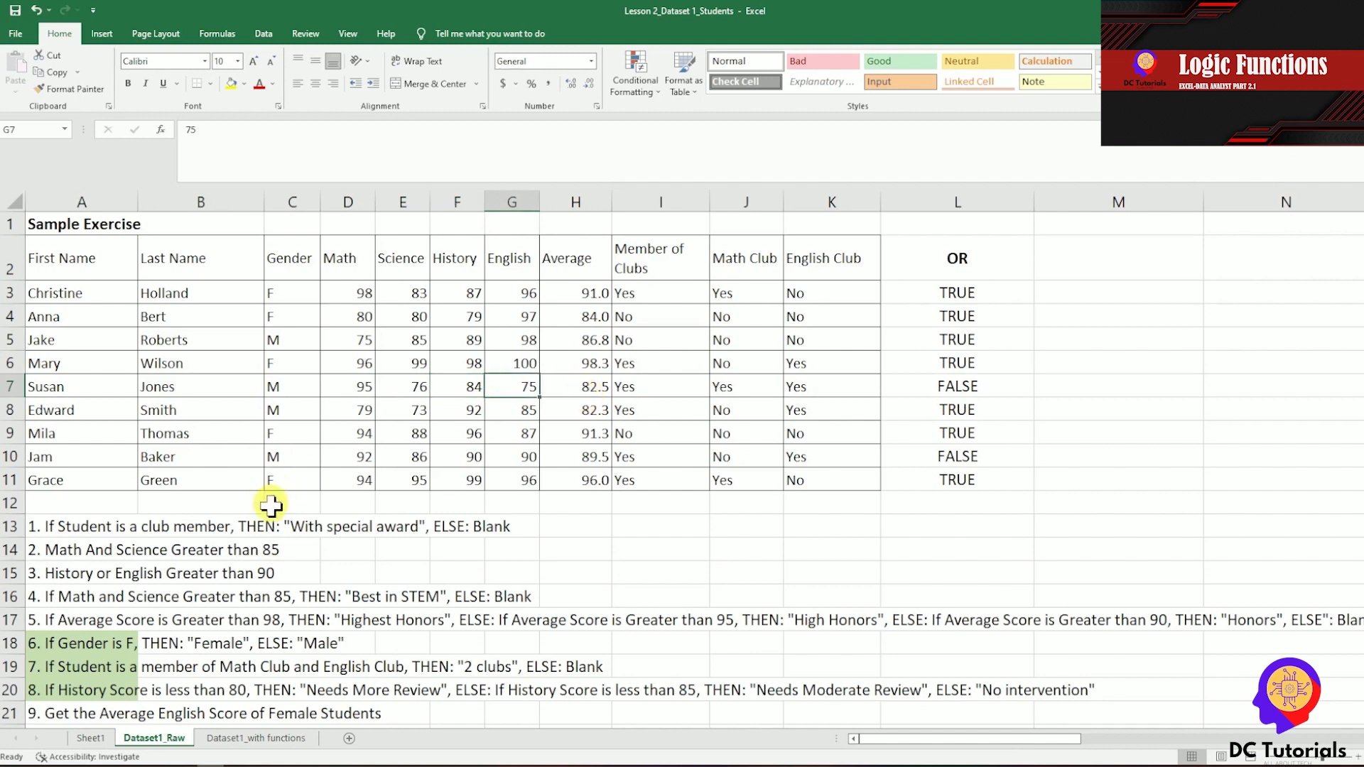
click(999, 377)
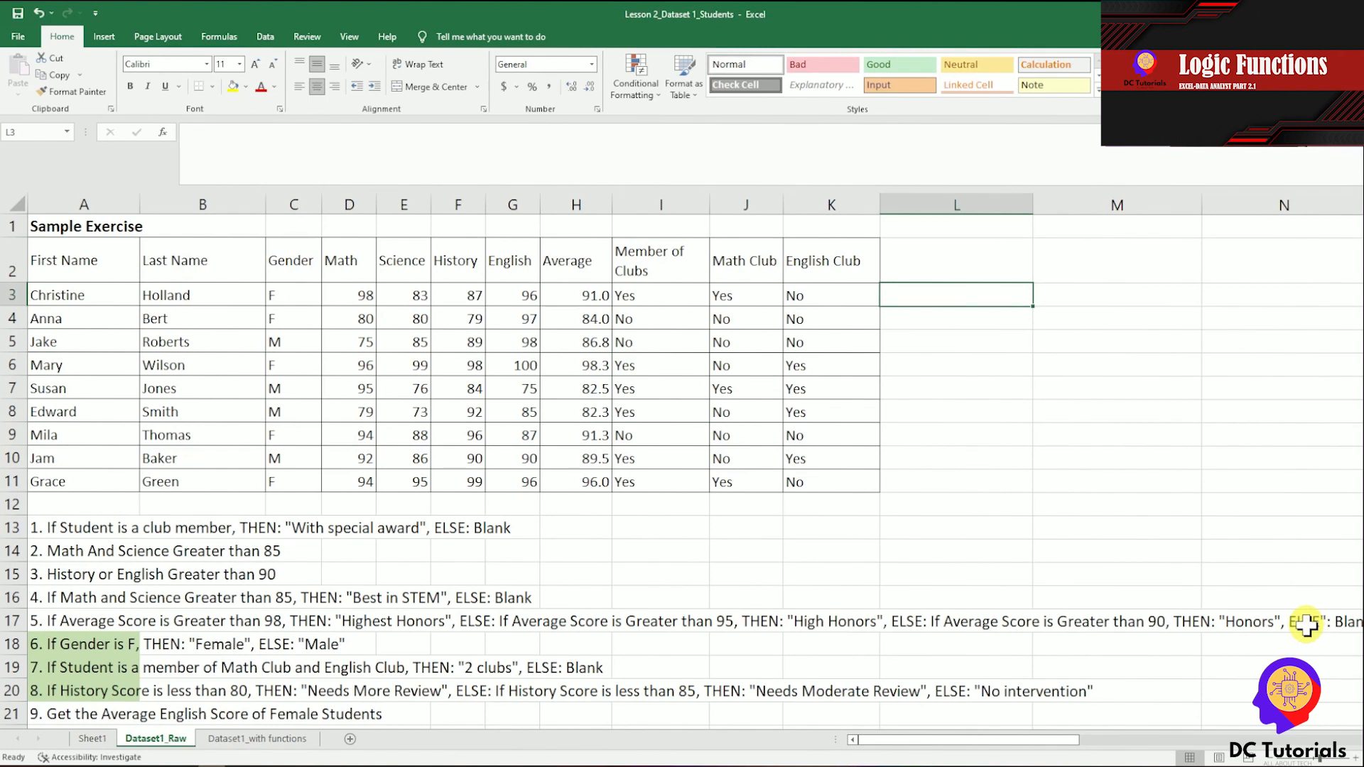
Enter the heading IF/AND in L2 for exercise 4.
key(Up)
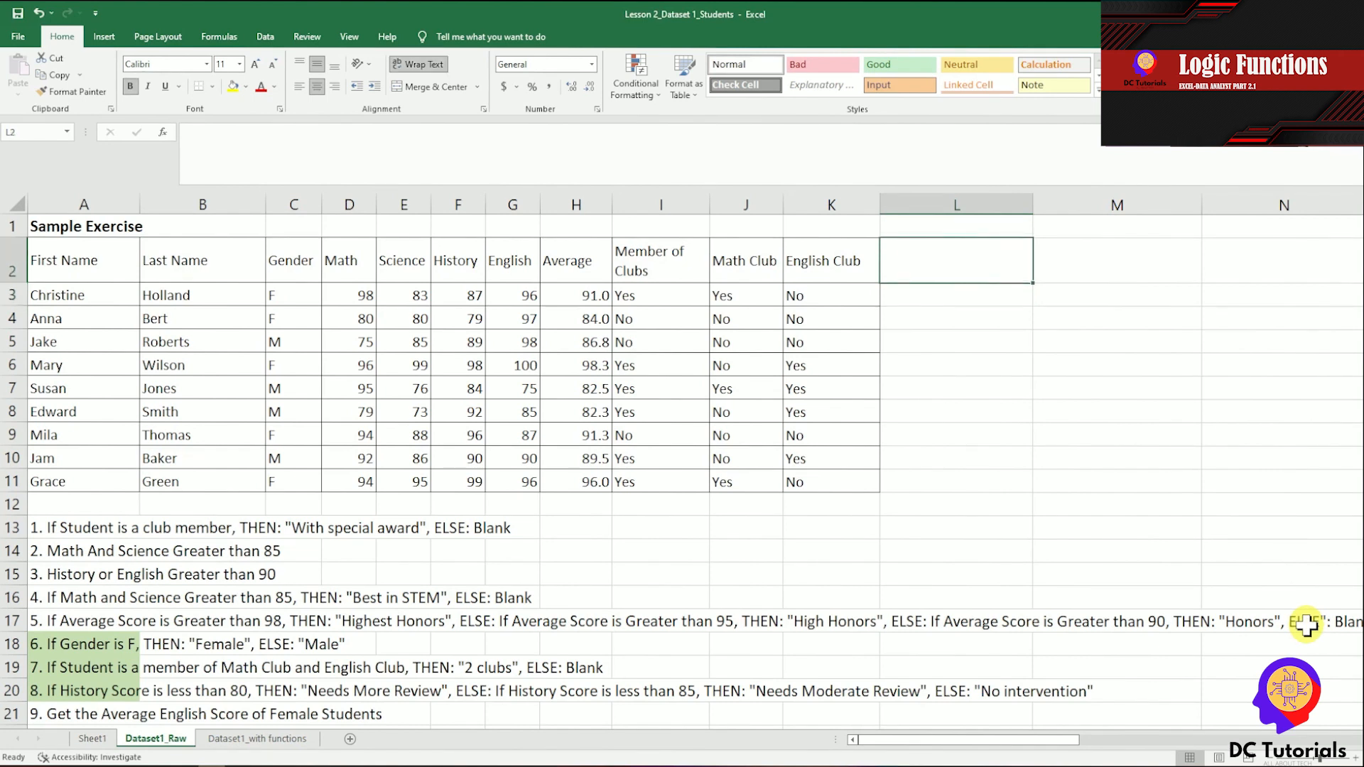
text(IF/AND)
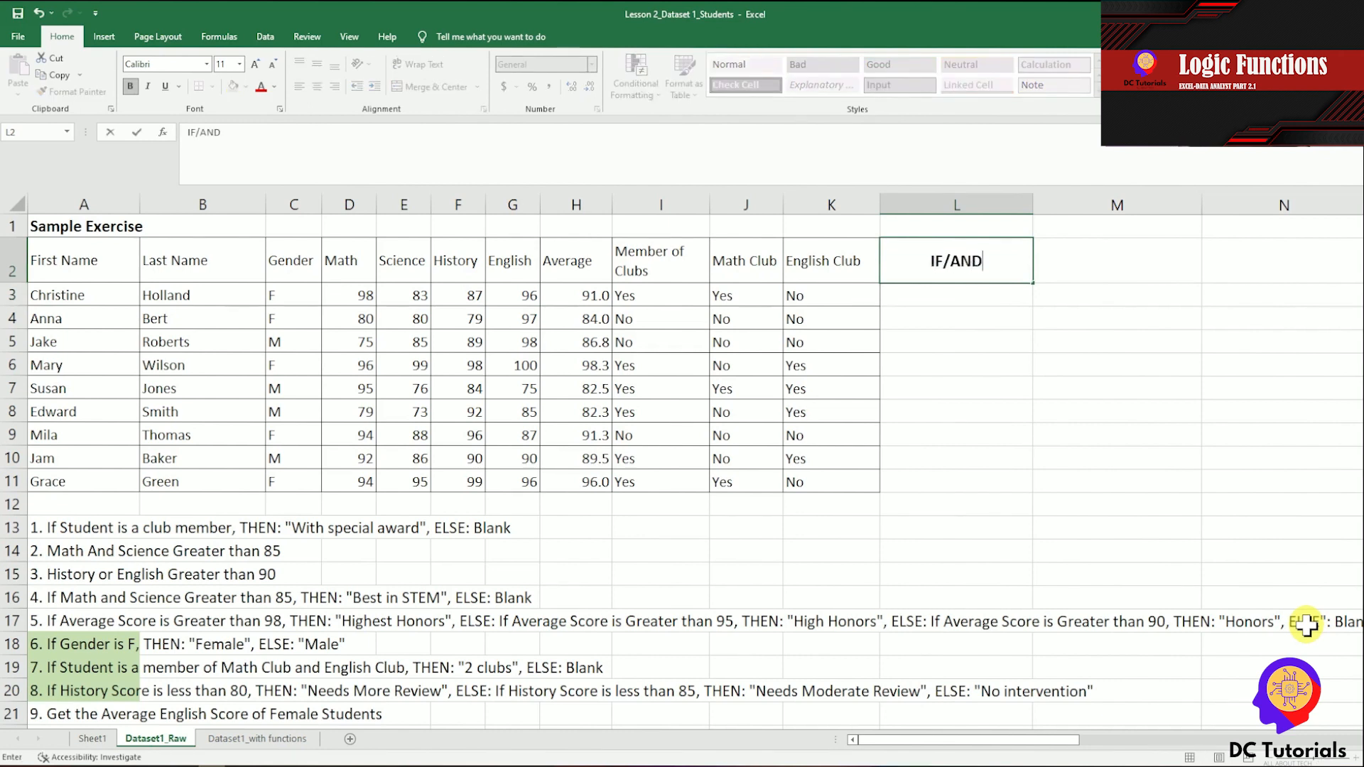
key(Return)
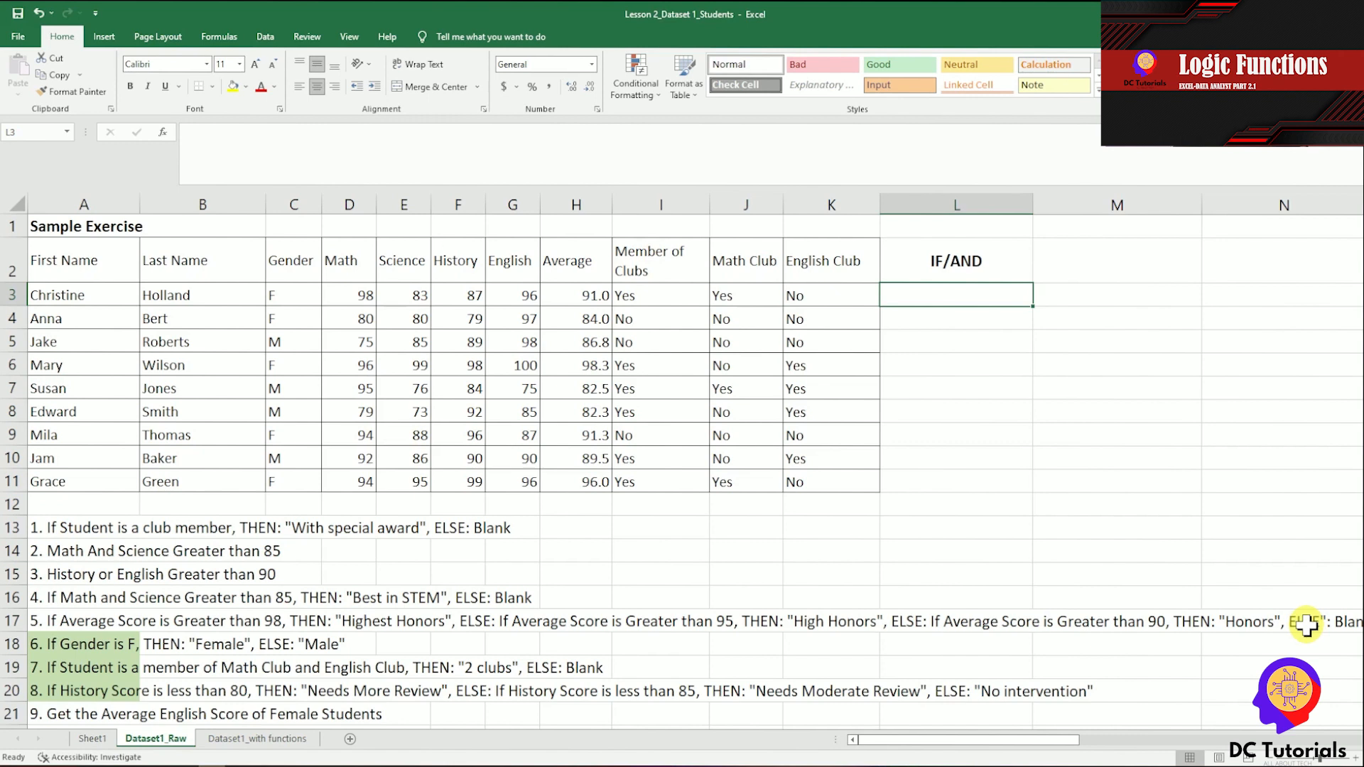
Review exercise 4 in A16 and enter =AND(D3>85,E3>85) in L3 to test the Math and Science scores.
click(48, 602)
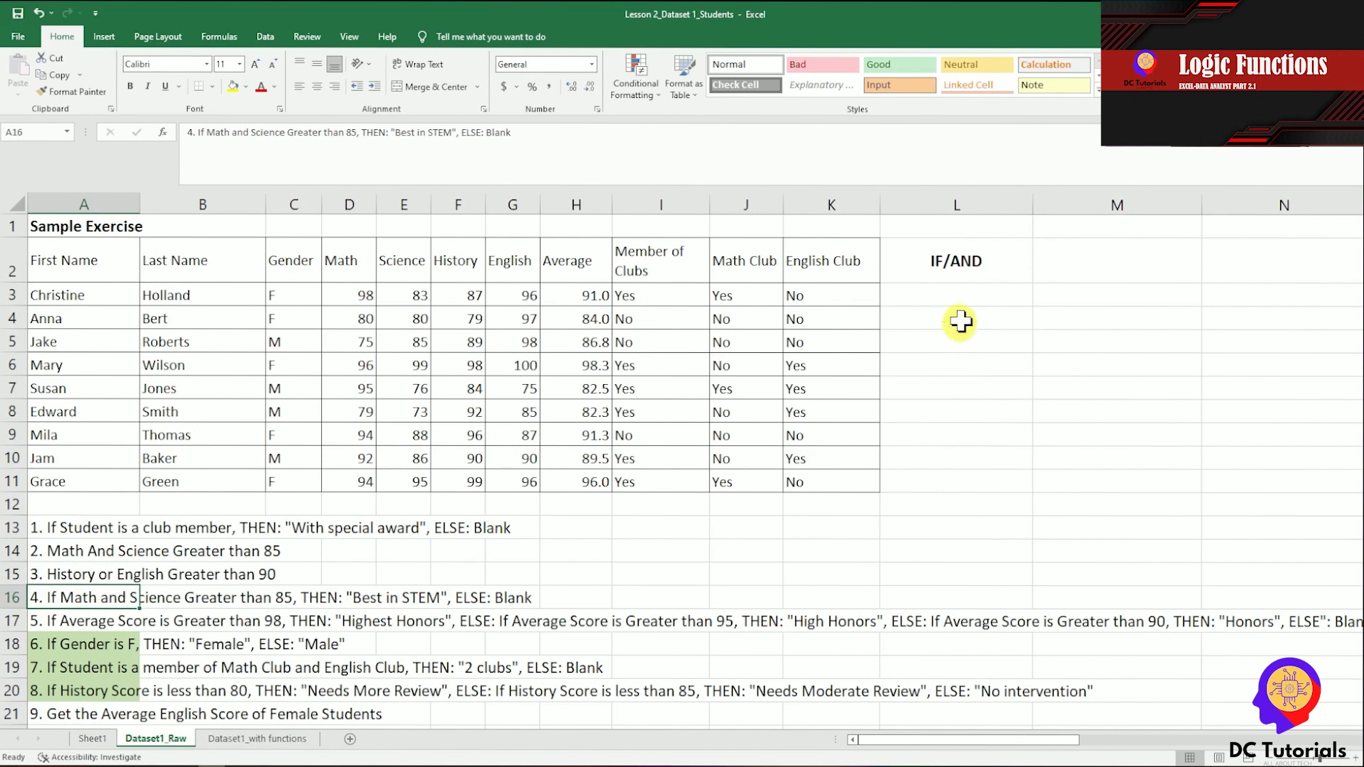
click(974, 297)
text(=)
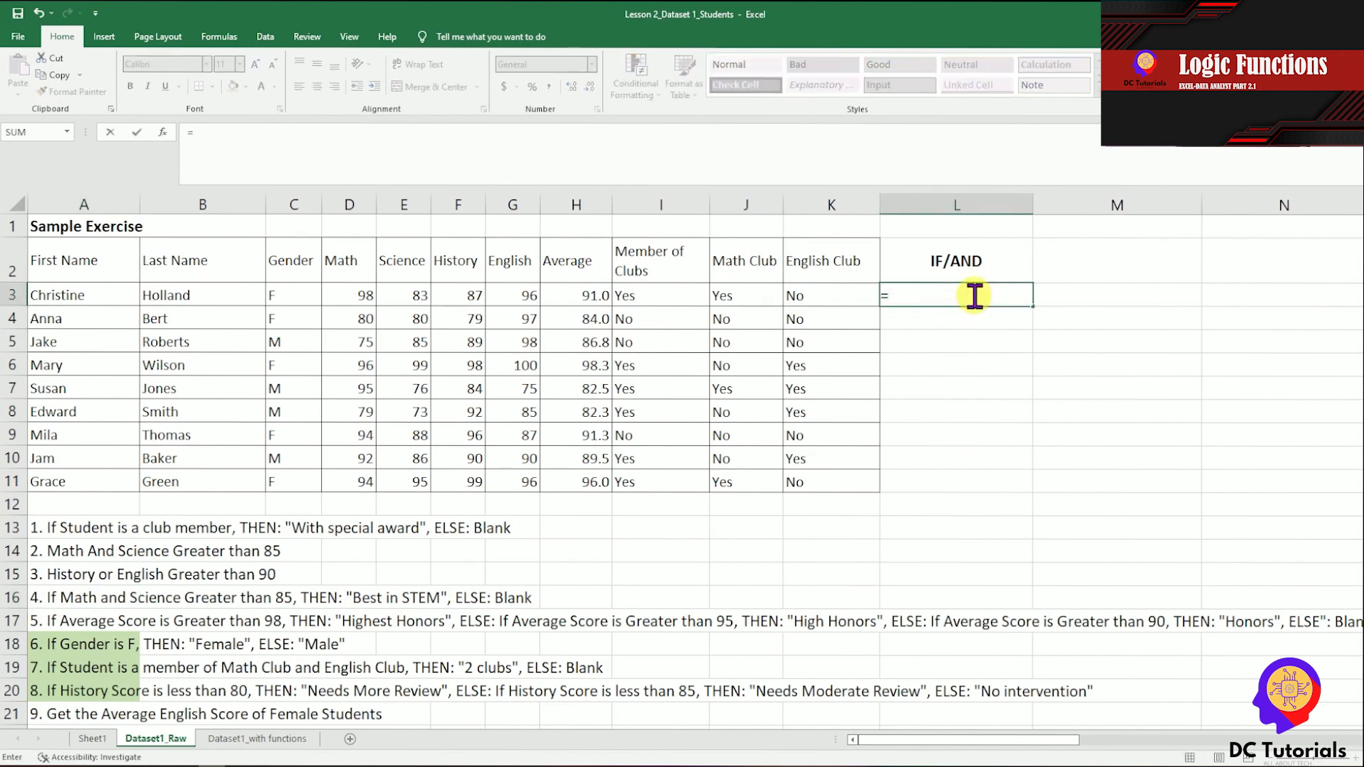
text(AND()
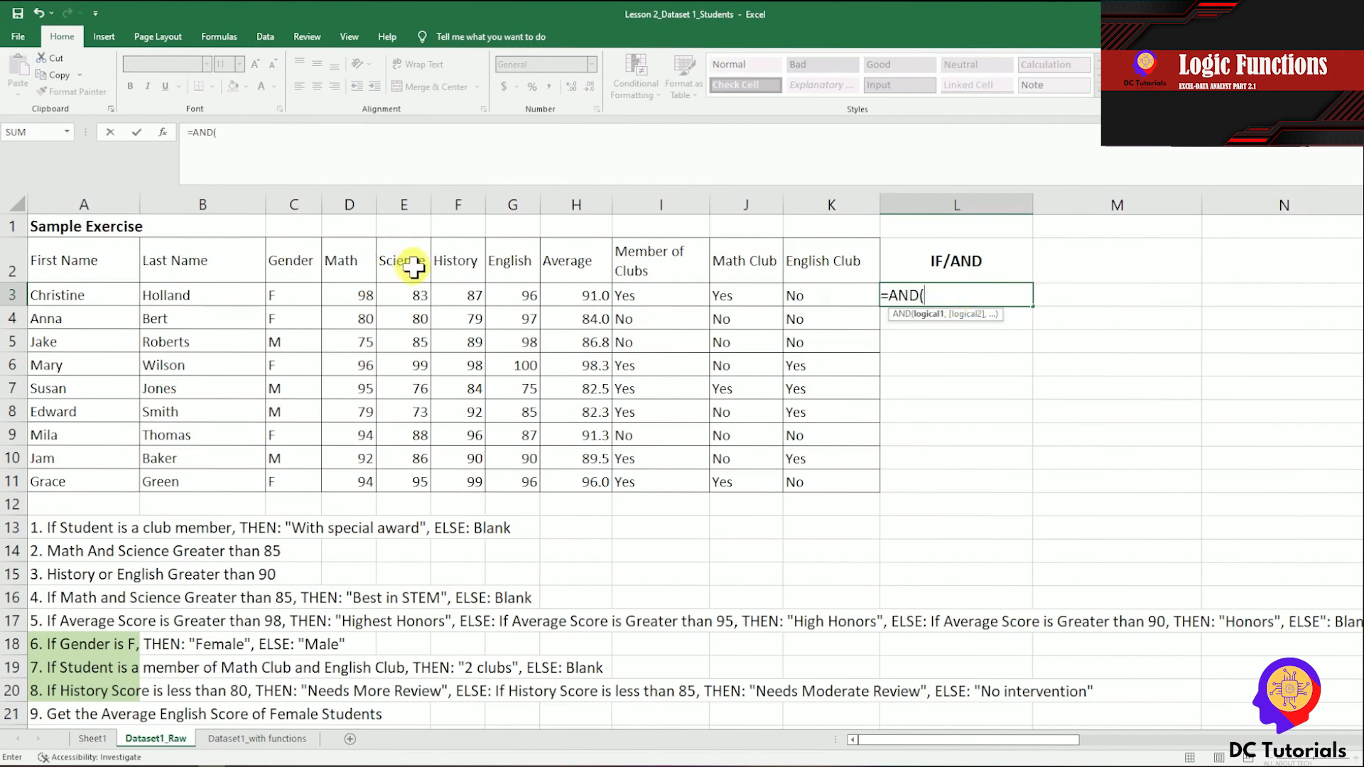
click(362, 292)
text(>85)
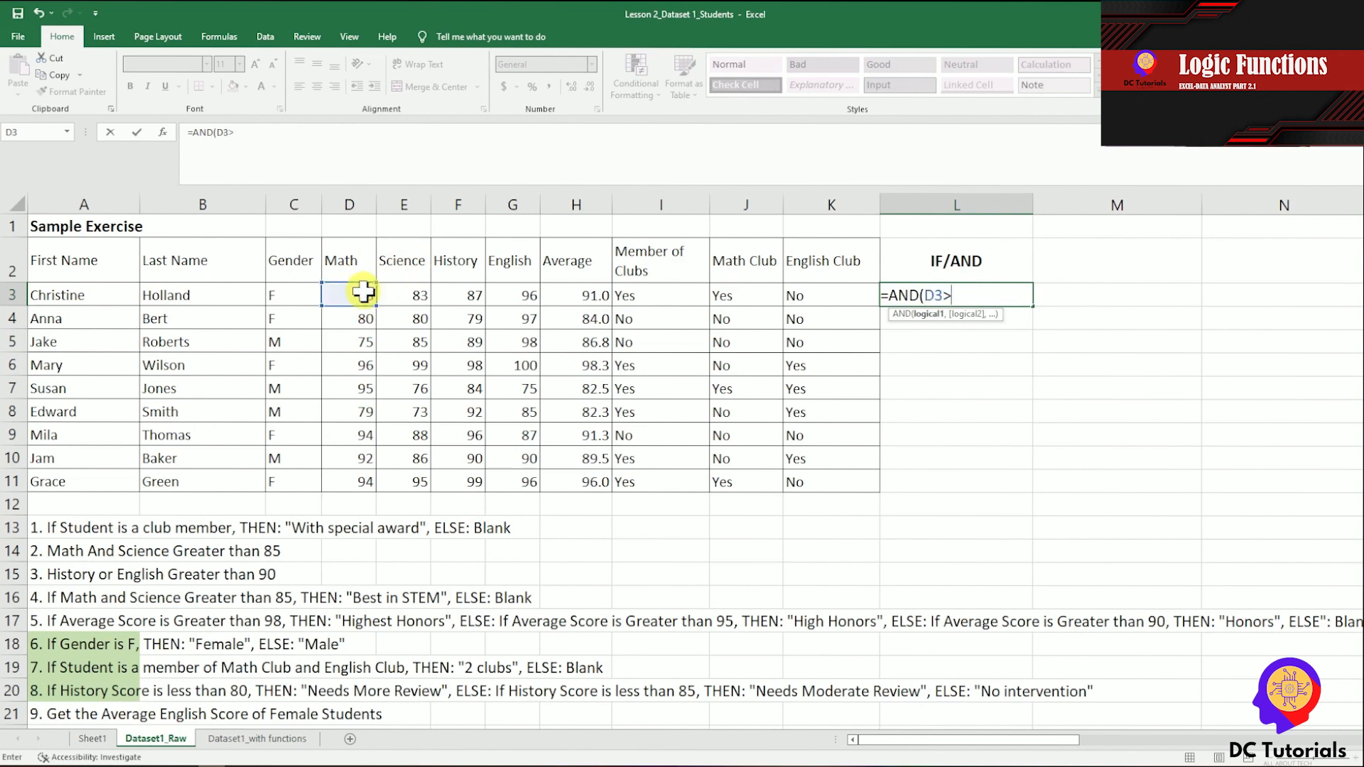
text(,)
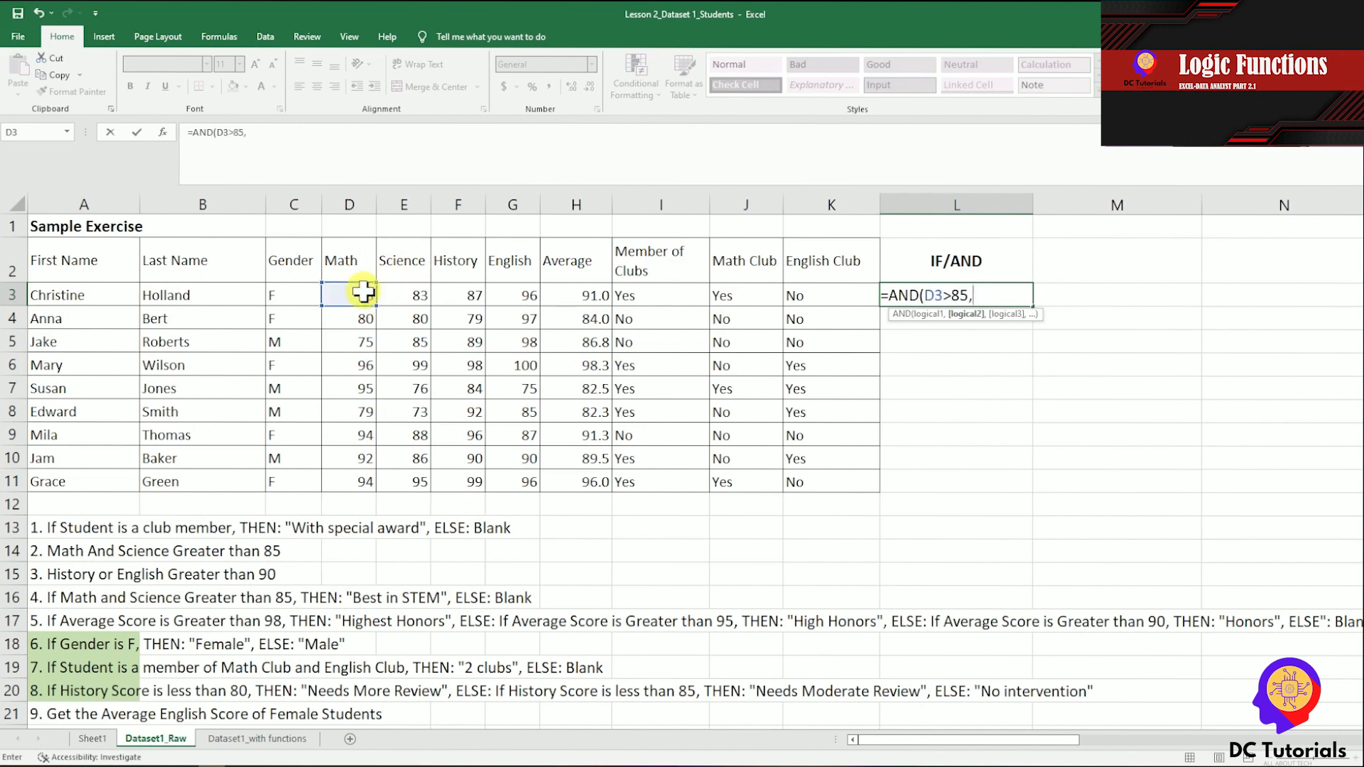
click(402, 292)
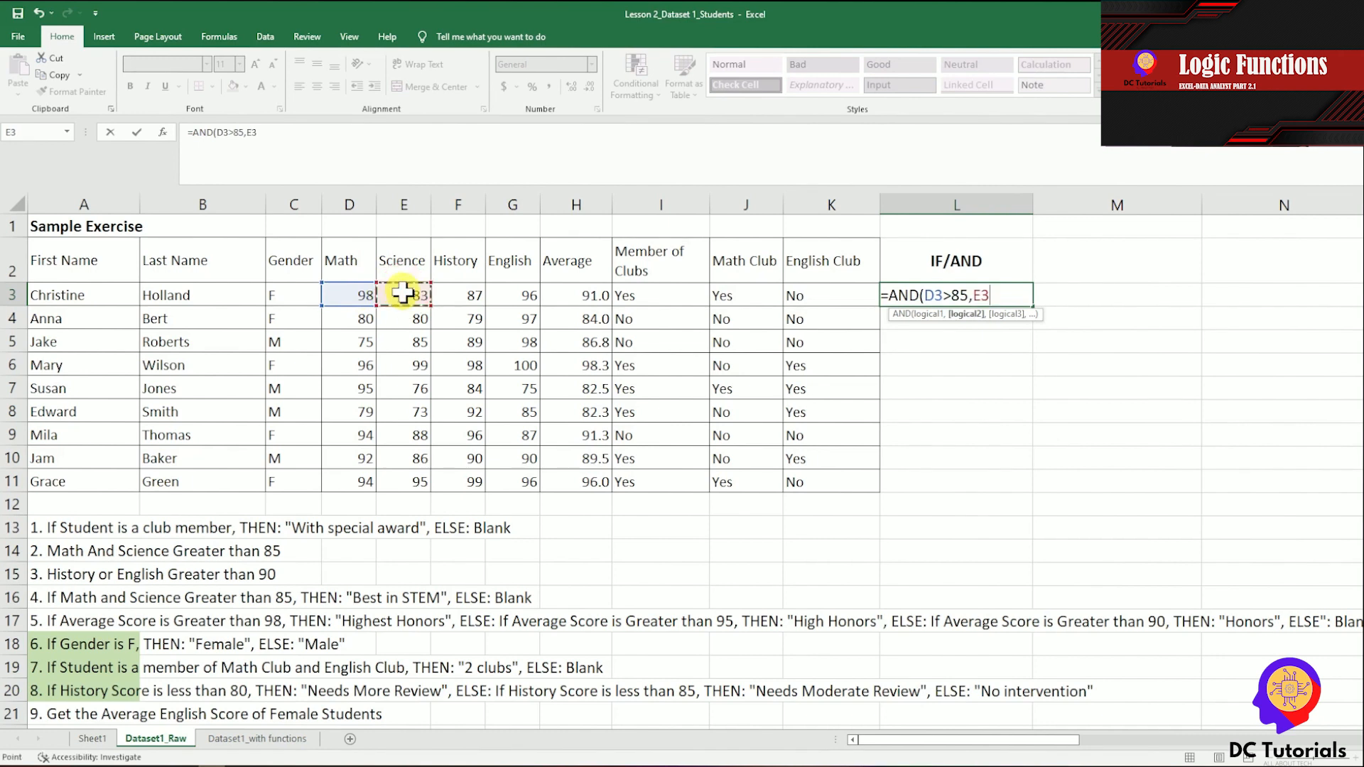
text(>85))
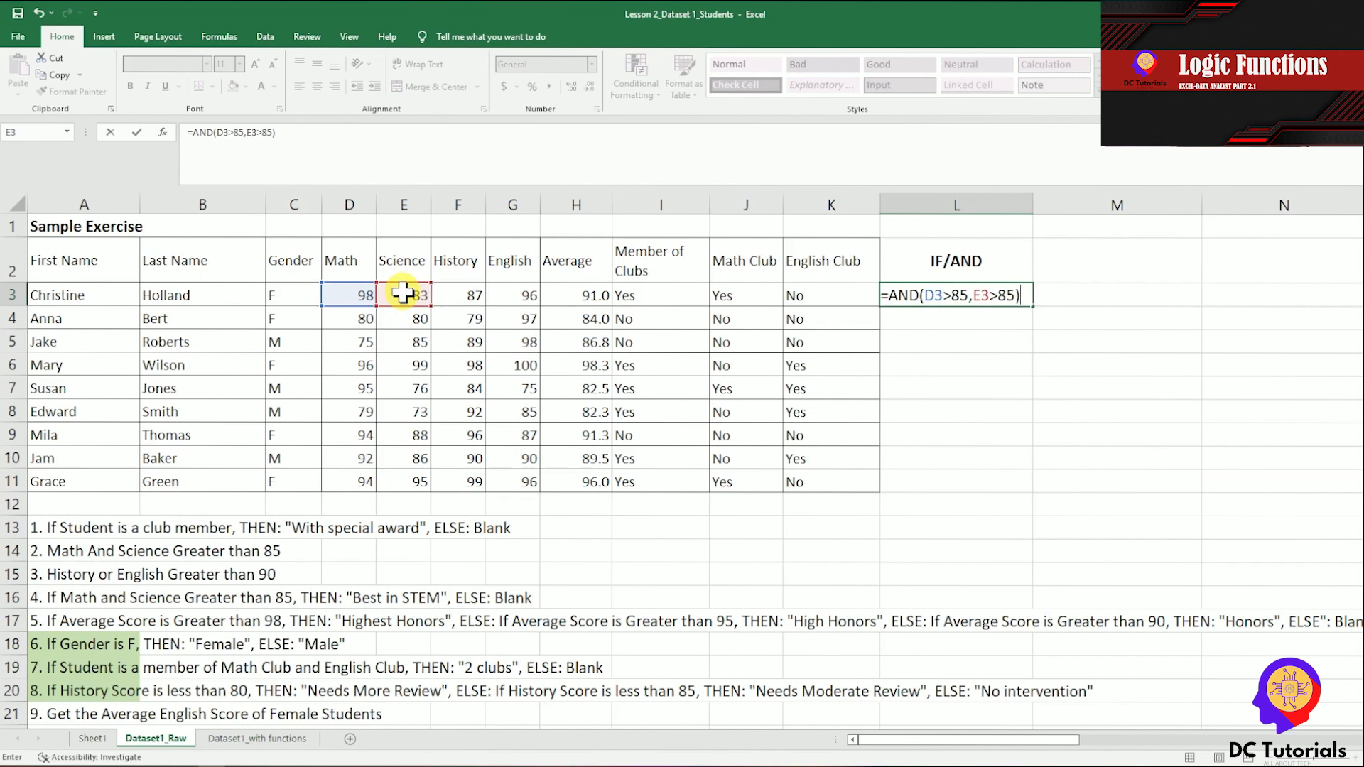
key(ctrl+Return)
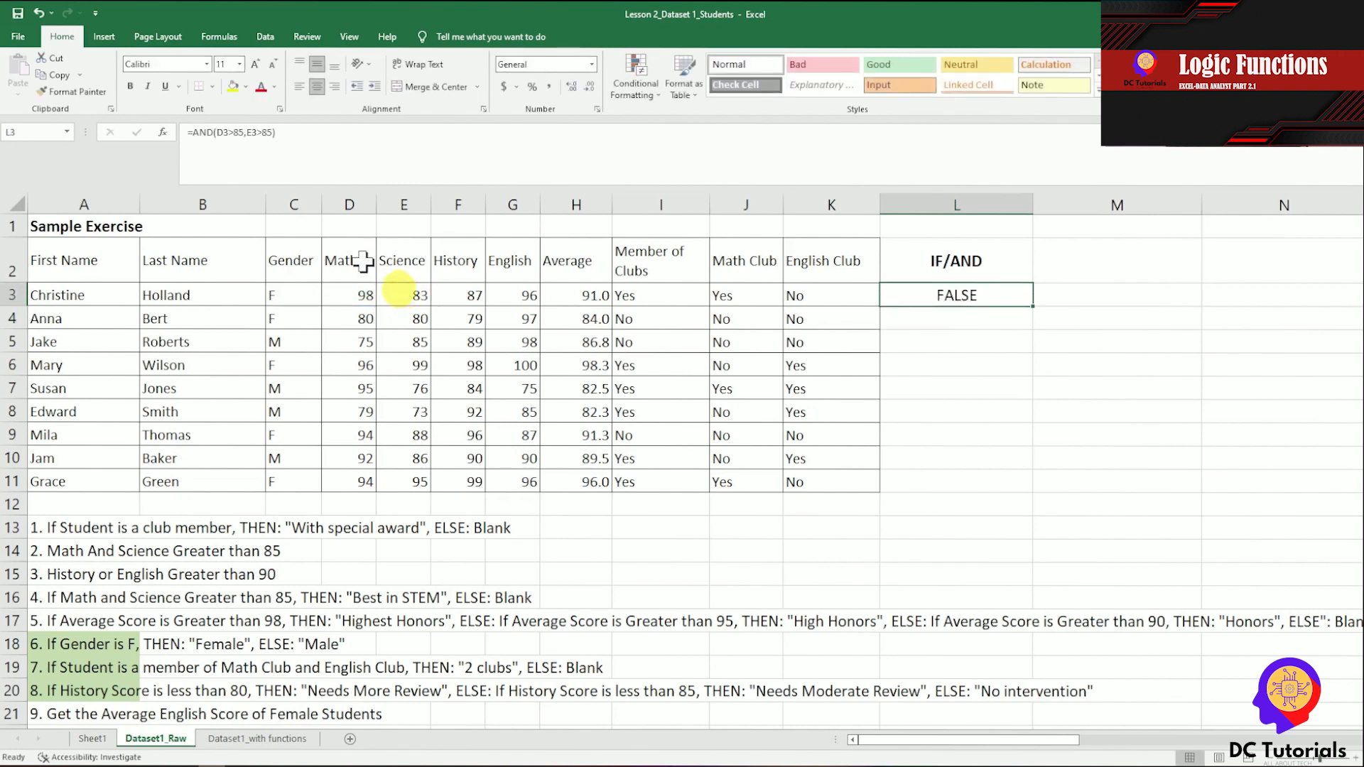
Wrap the AND test in L3 in an IF function, making it =IF(AND(D3>85,E3>85),"Best in STEM","").
click(195, 135)
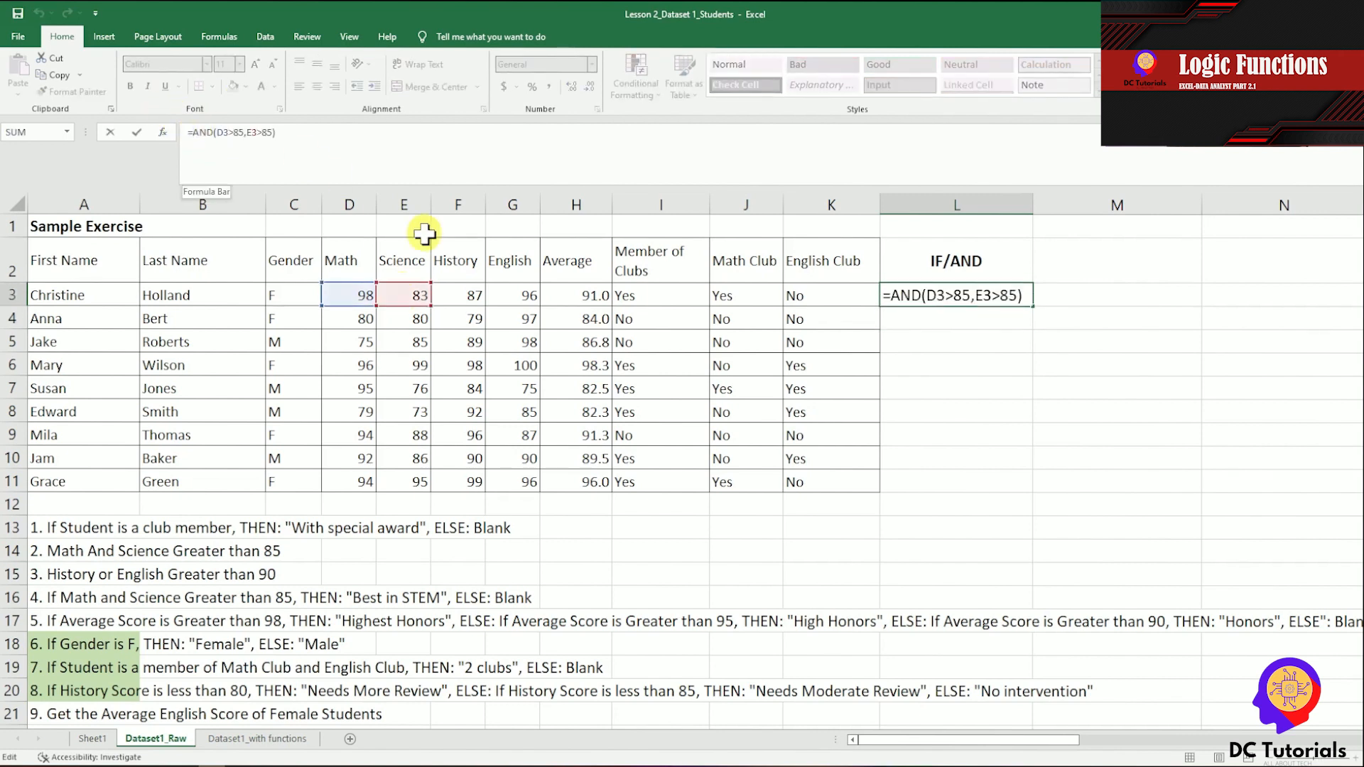
text(IF()
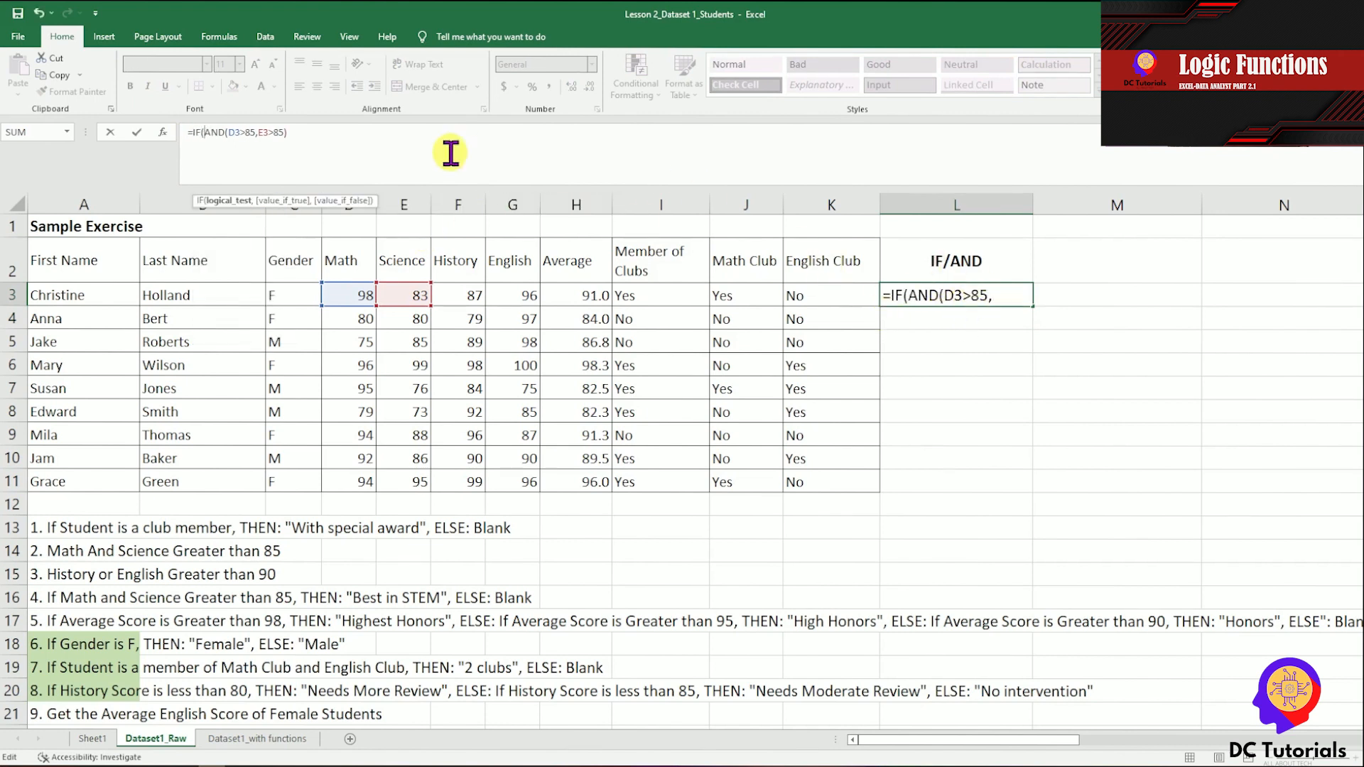
click(359, 138)
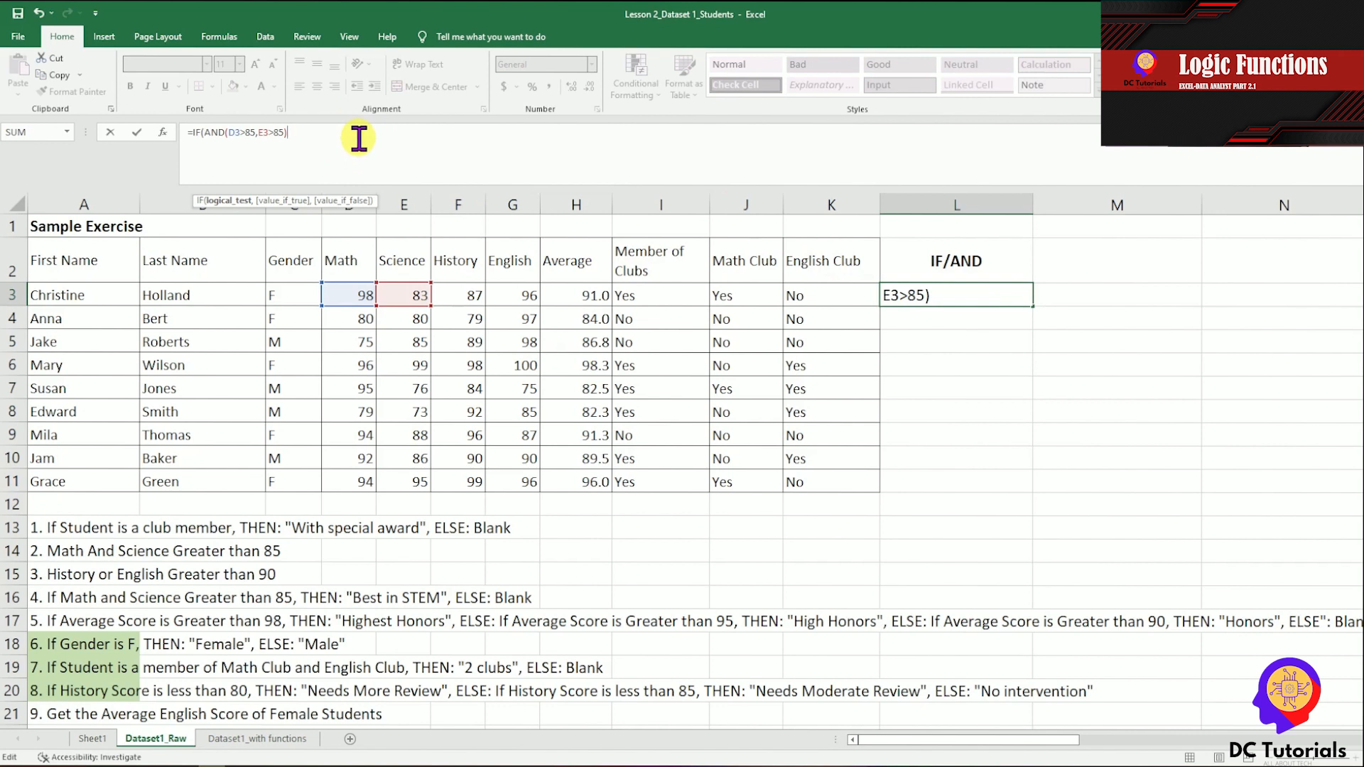
text(,"Best in STE)
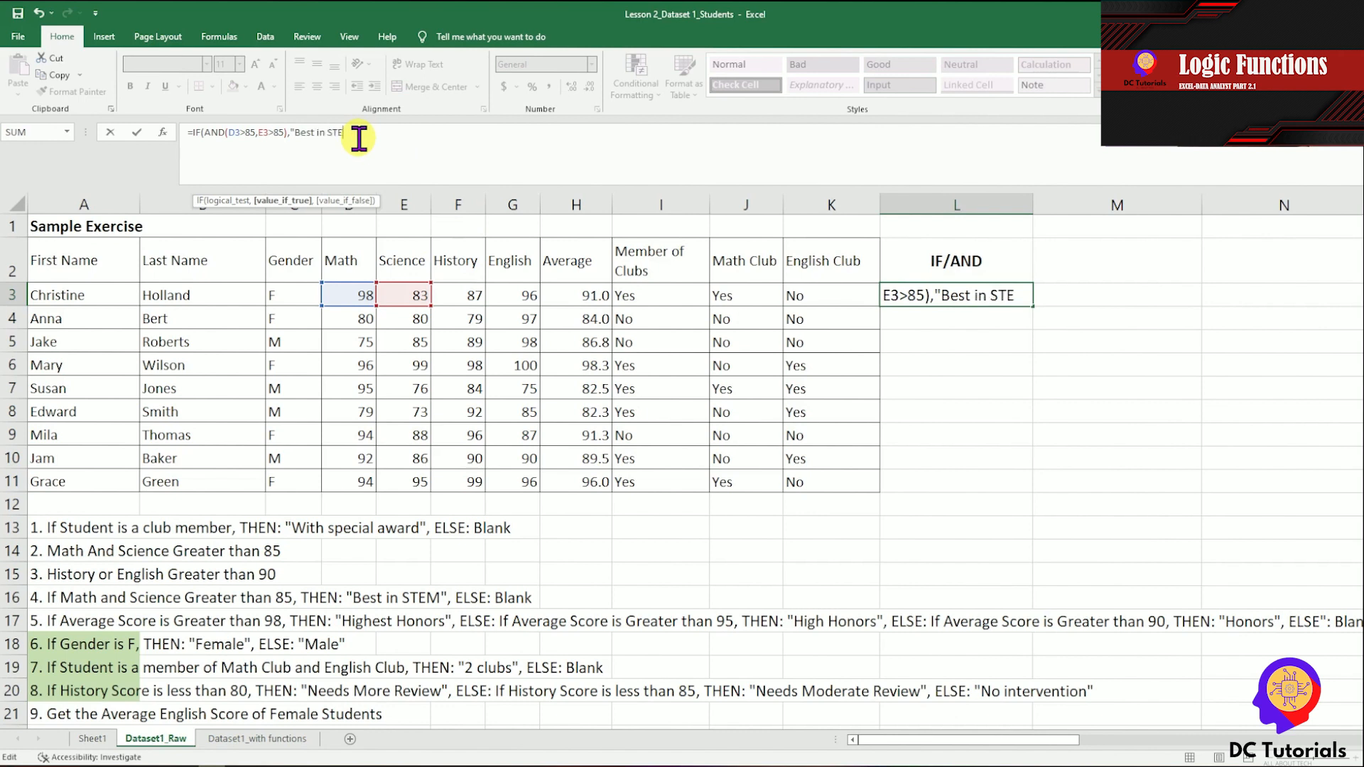
text(M",)
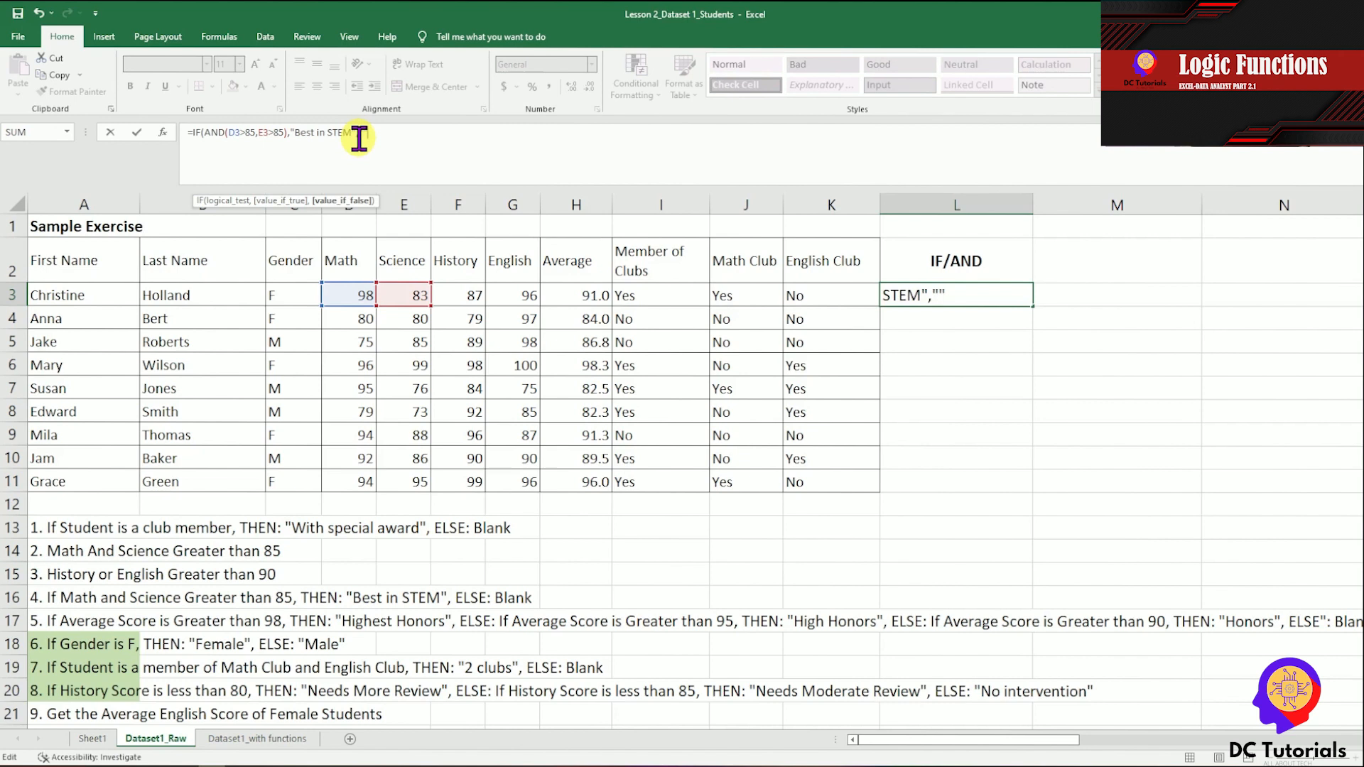
text(""))
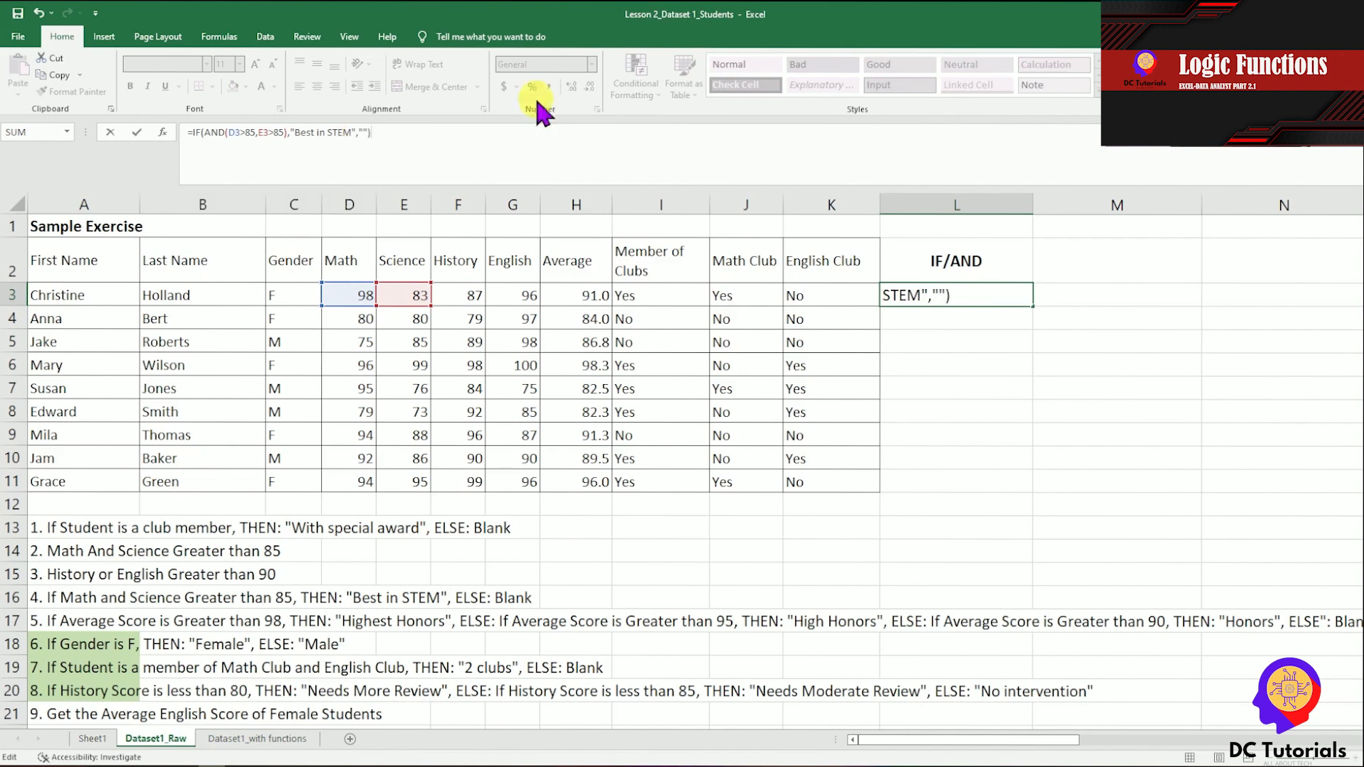
key(Return)
key(Up)
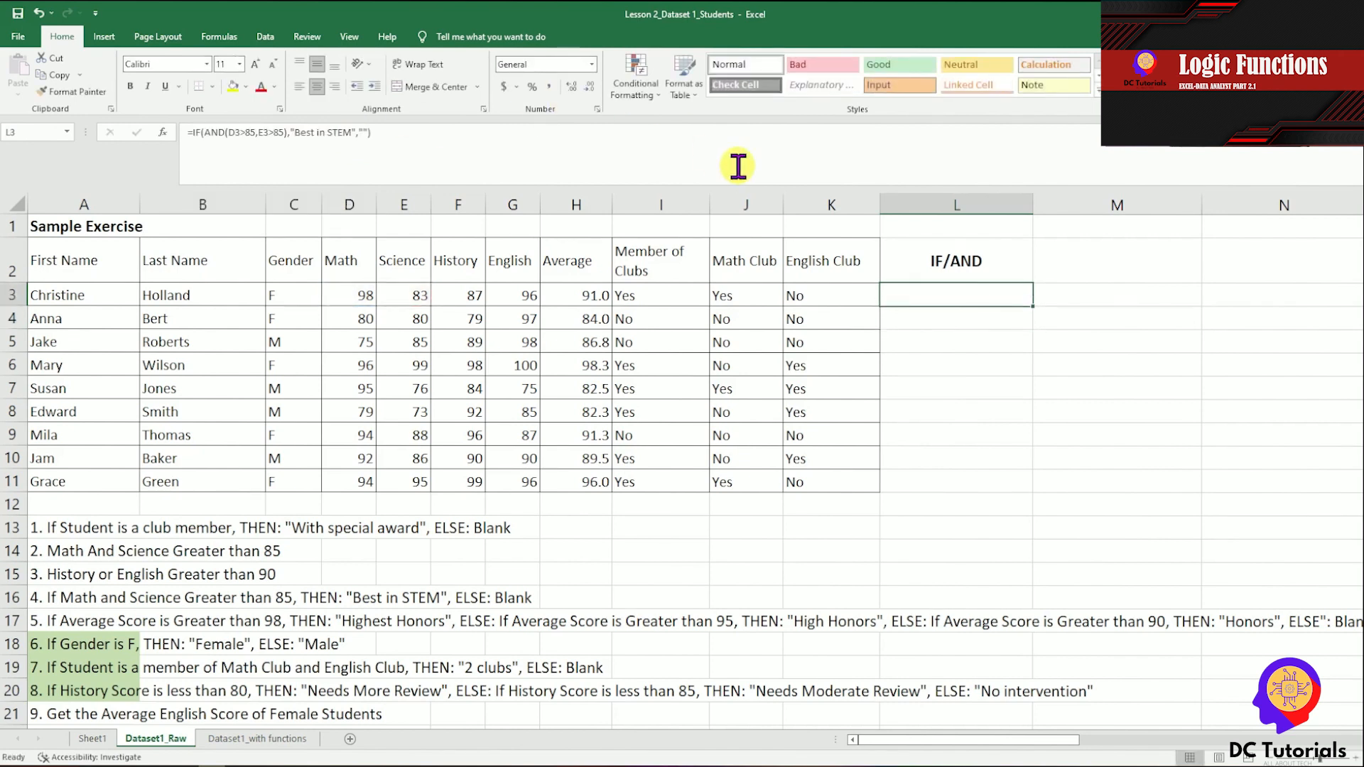
Copy the IF/AND formula from L3 to the remaining student rows, L4:L11, and select the result in L6.
key(ctrl+c)
key(Down)
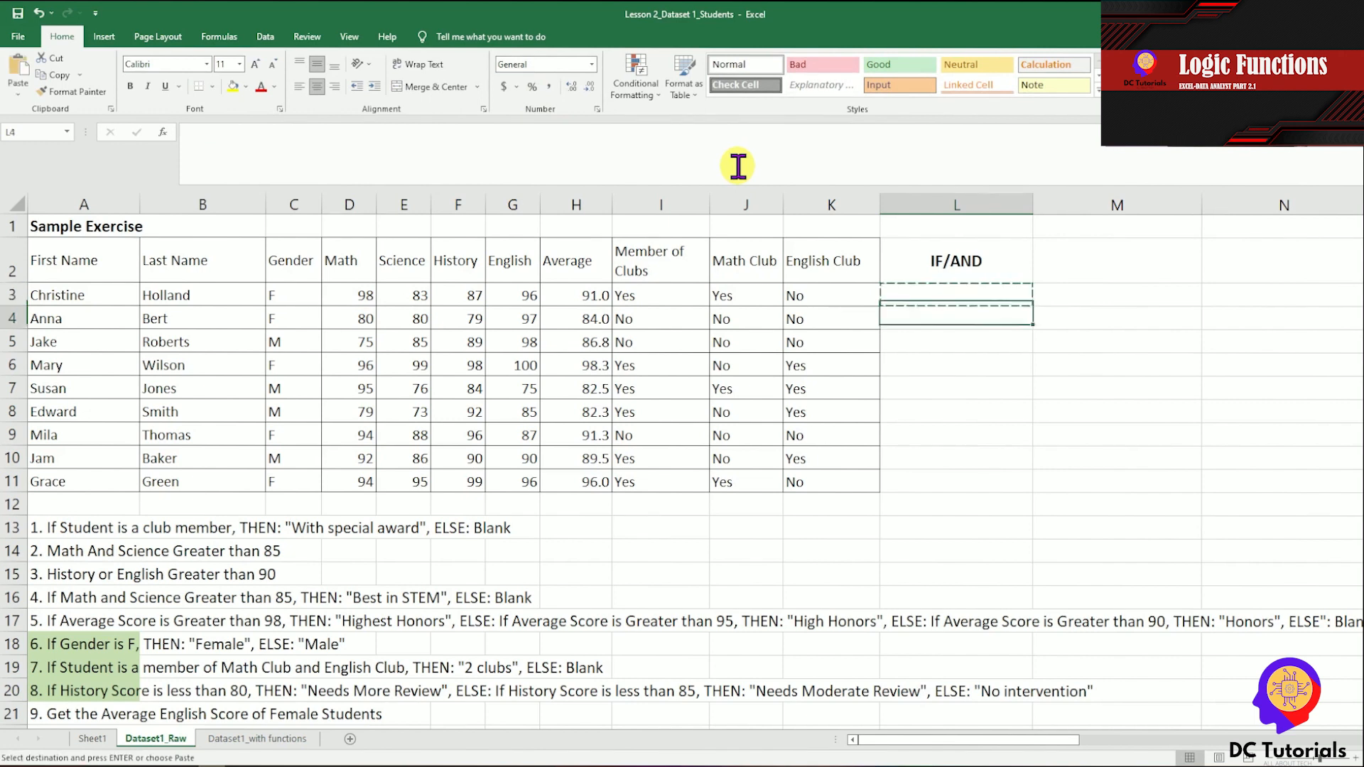
key(shift+Down)
key(shift+Down)
key(shift+Down)
key(shift+Down)
key(shift+Down)
key(shift+Down)
key(shift+Down)
key(shift+Down)
key(shift+Up)
key(ctrl+v)
key(shift+Up)
key(shift+Up)
key(shift+Up)
key(shift+Up)
key(shift+Up)
key(shift+Up)
key(shift+Up)
key(Down)
key(Down)
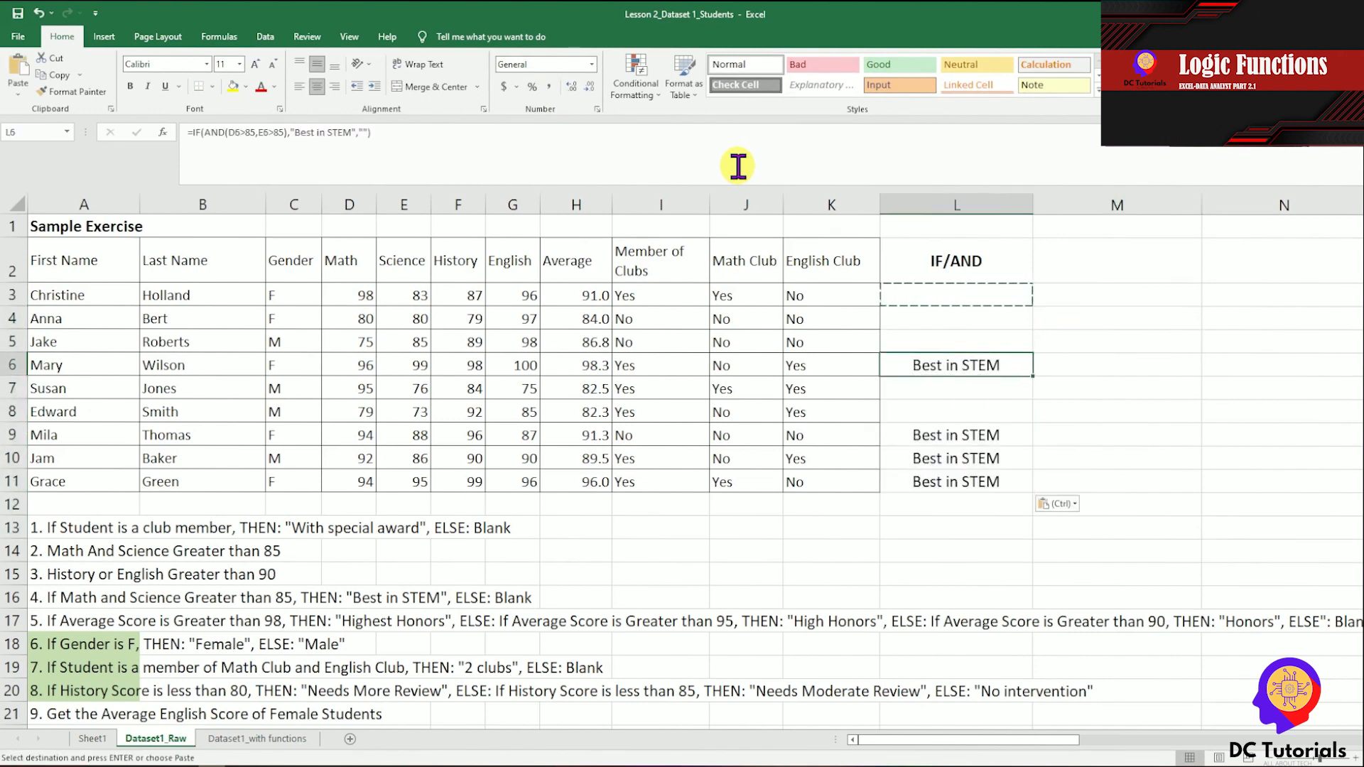
Check the Math and Science scores in rows 6 and 7 against the IF/AND results in column L.
key(Escape)
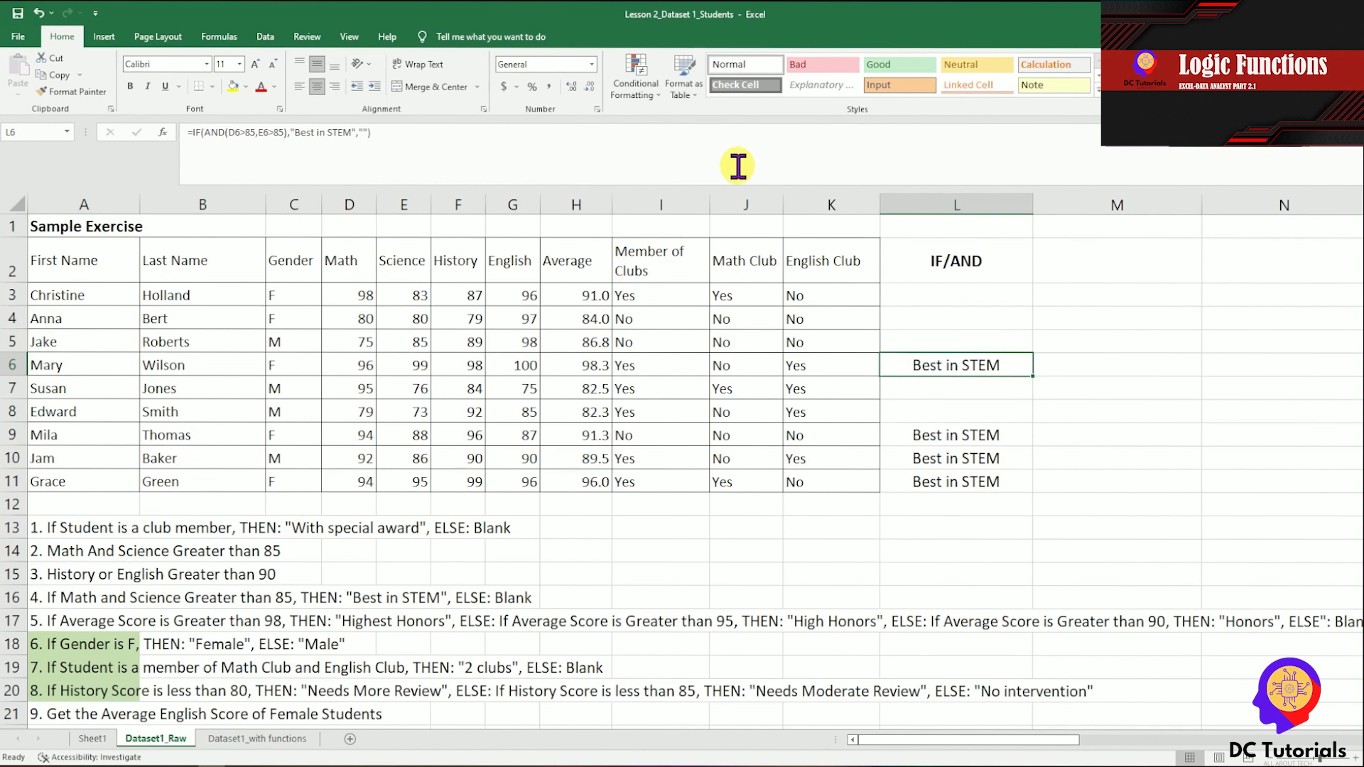
key(Left)
key(Left)
key(Left)
key(Left)
key(Left)
key(Left)
key(Left)
key(Left)
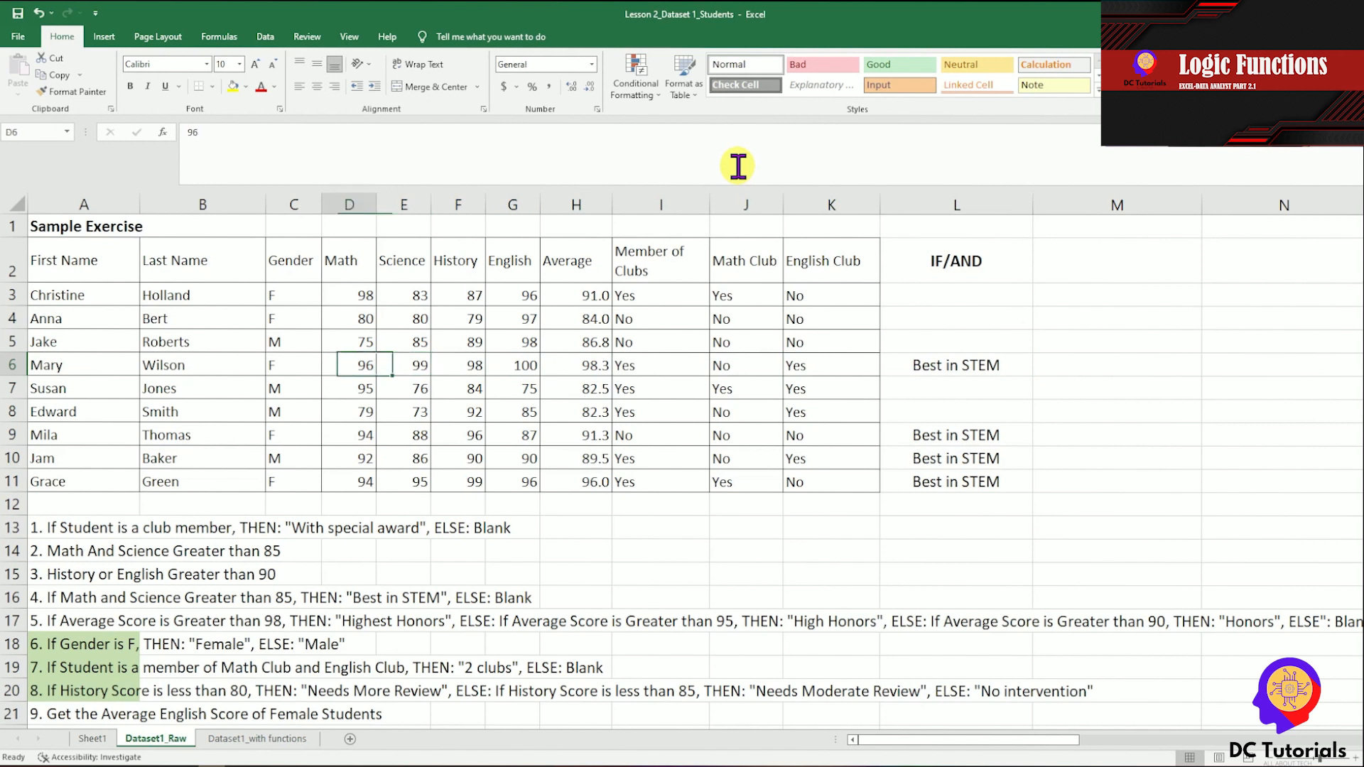
key(shift+Right)
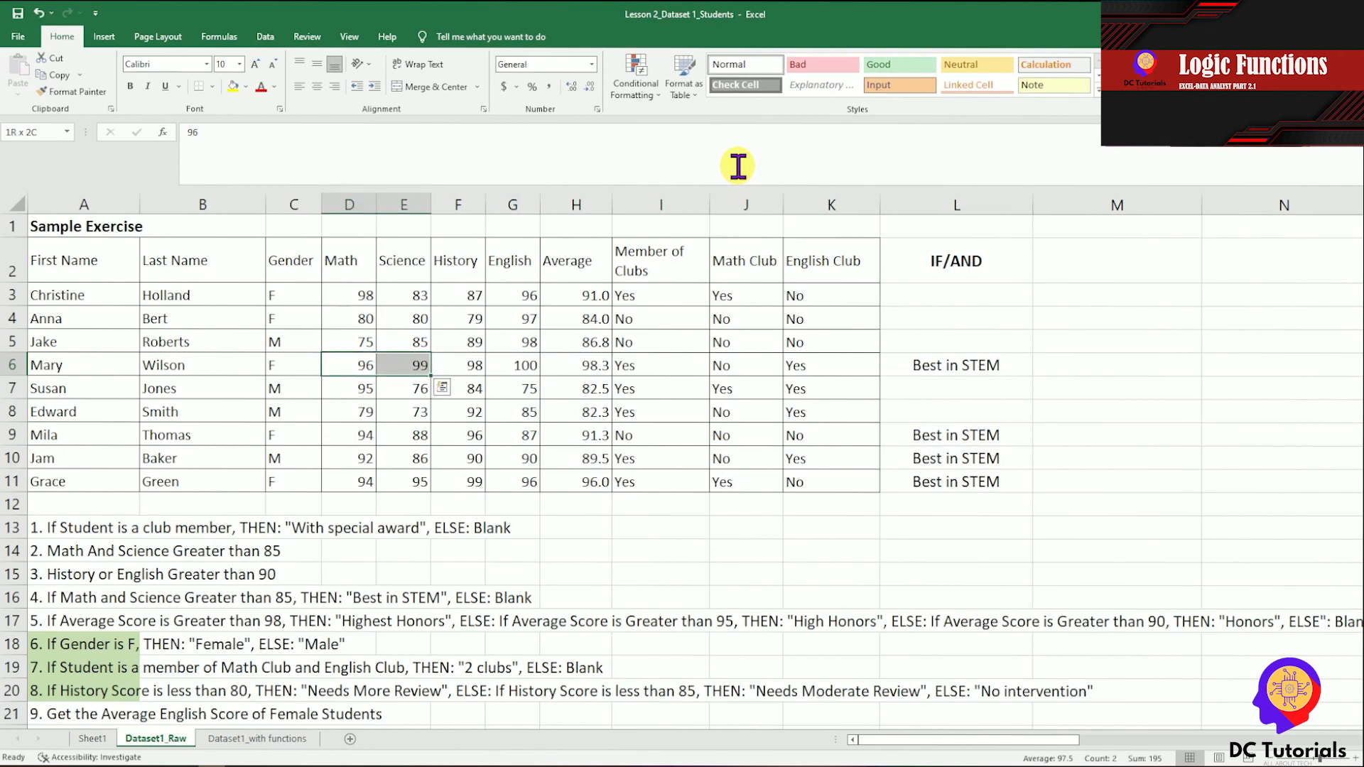
key(Down)
key(shift+Right)
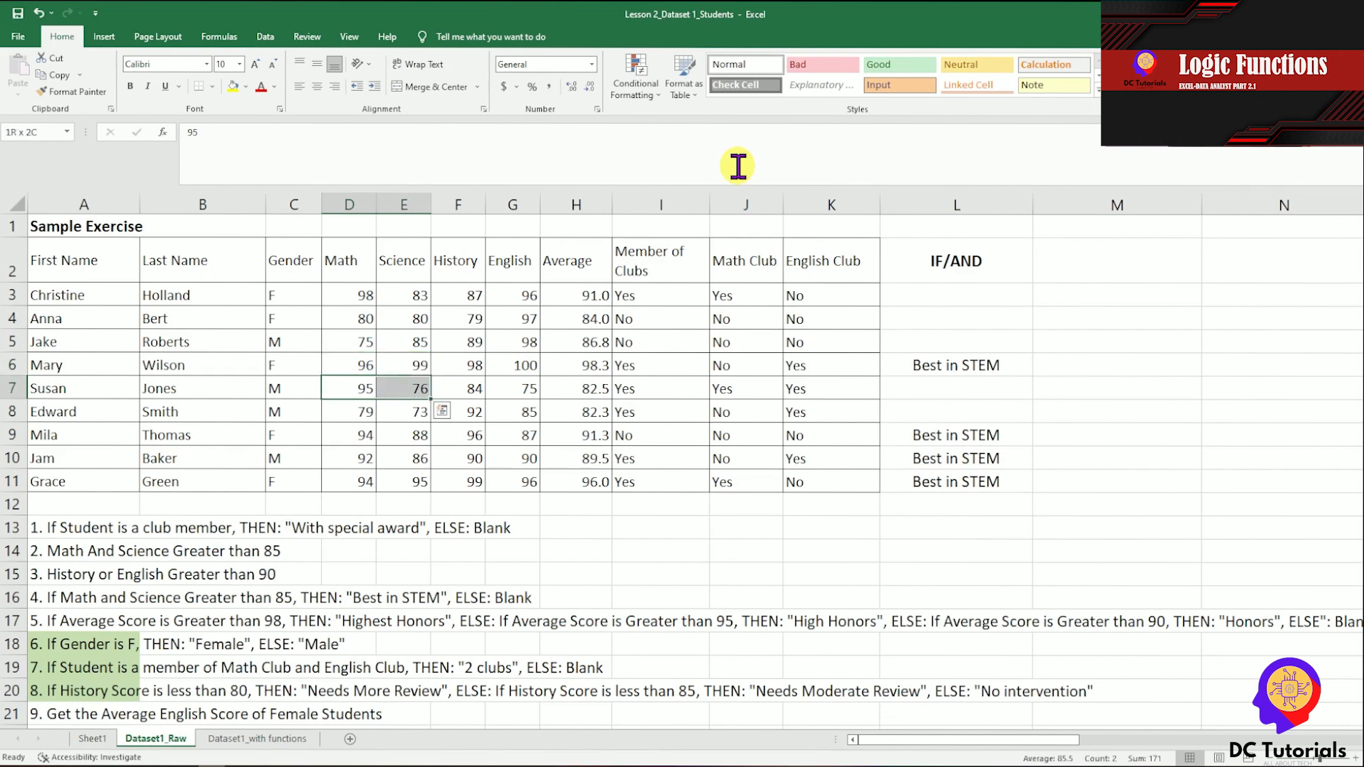
key(Right)
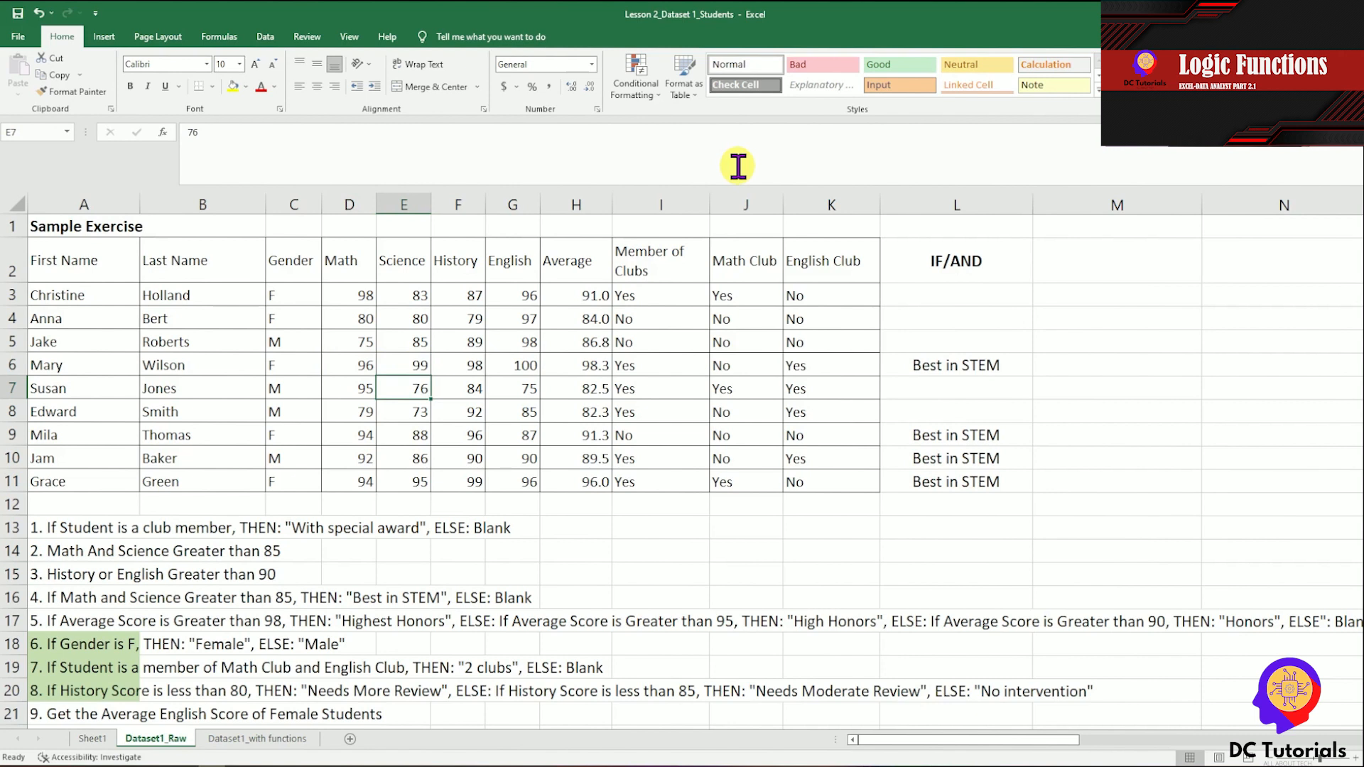
key(Left)
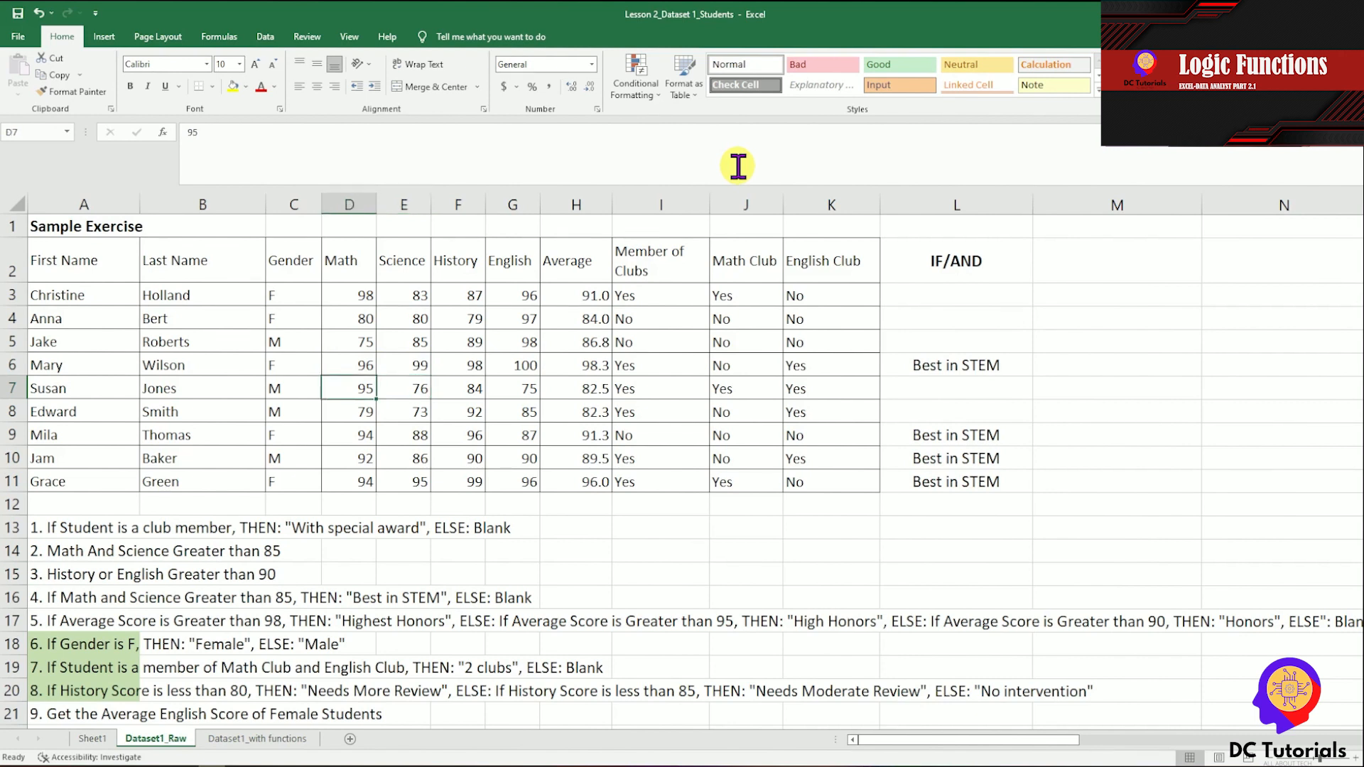
key(Right)
key(Right)
key(Right)
key(Right)
key(Right)
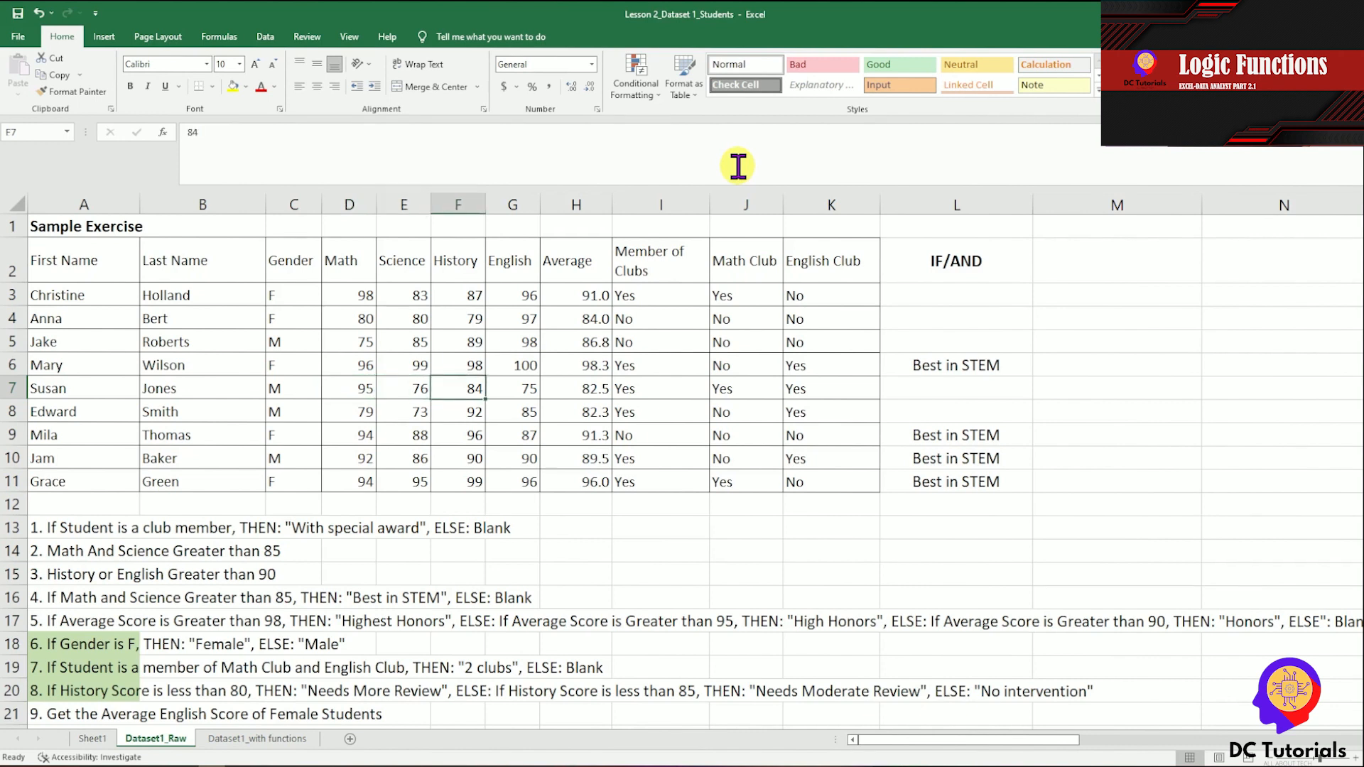
key(Right)
key(Right)
key(Right)
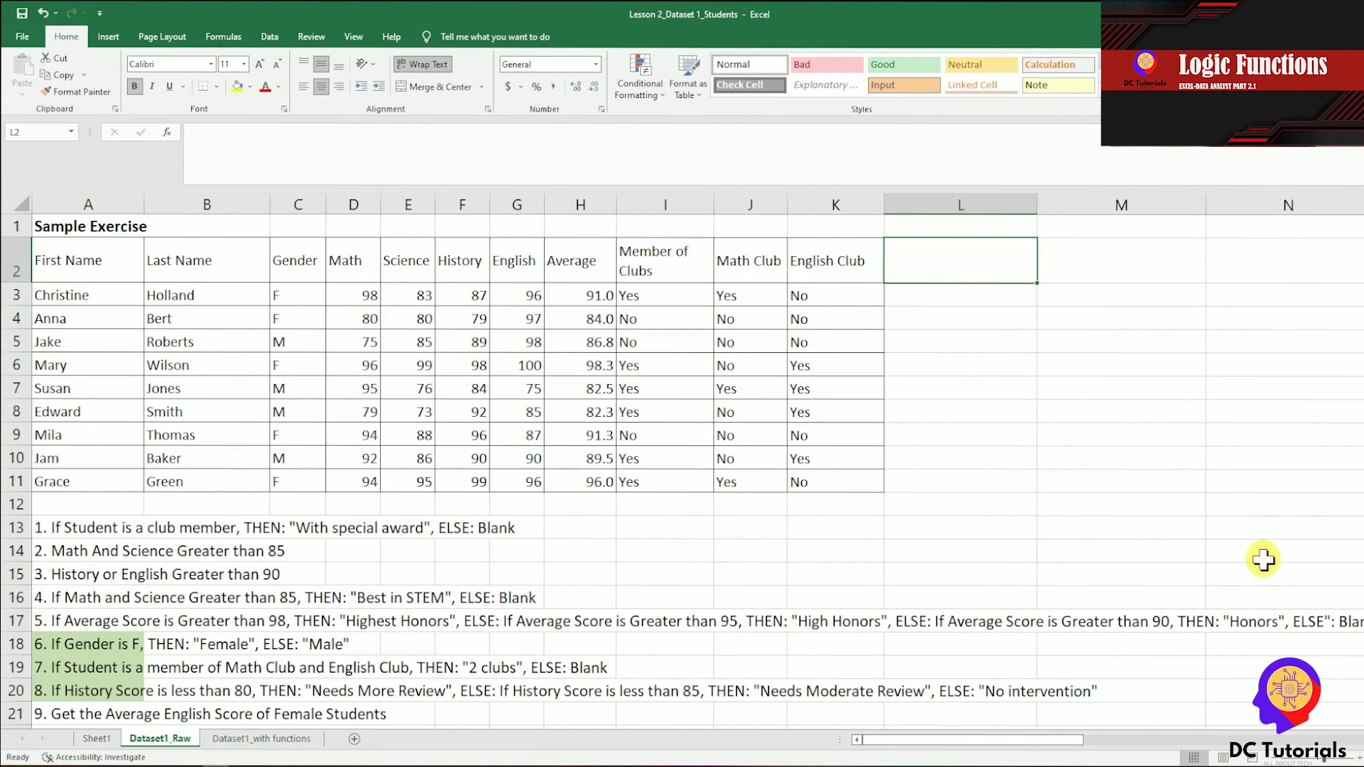
Enter the heading Nested IF in L2 for exercise 5.
text(N)
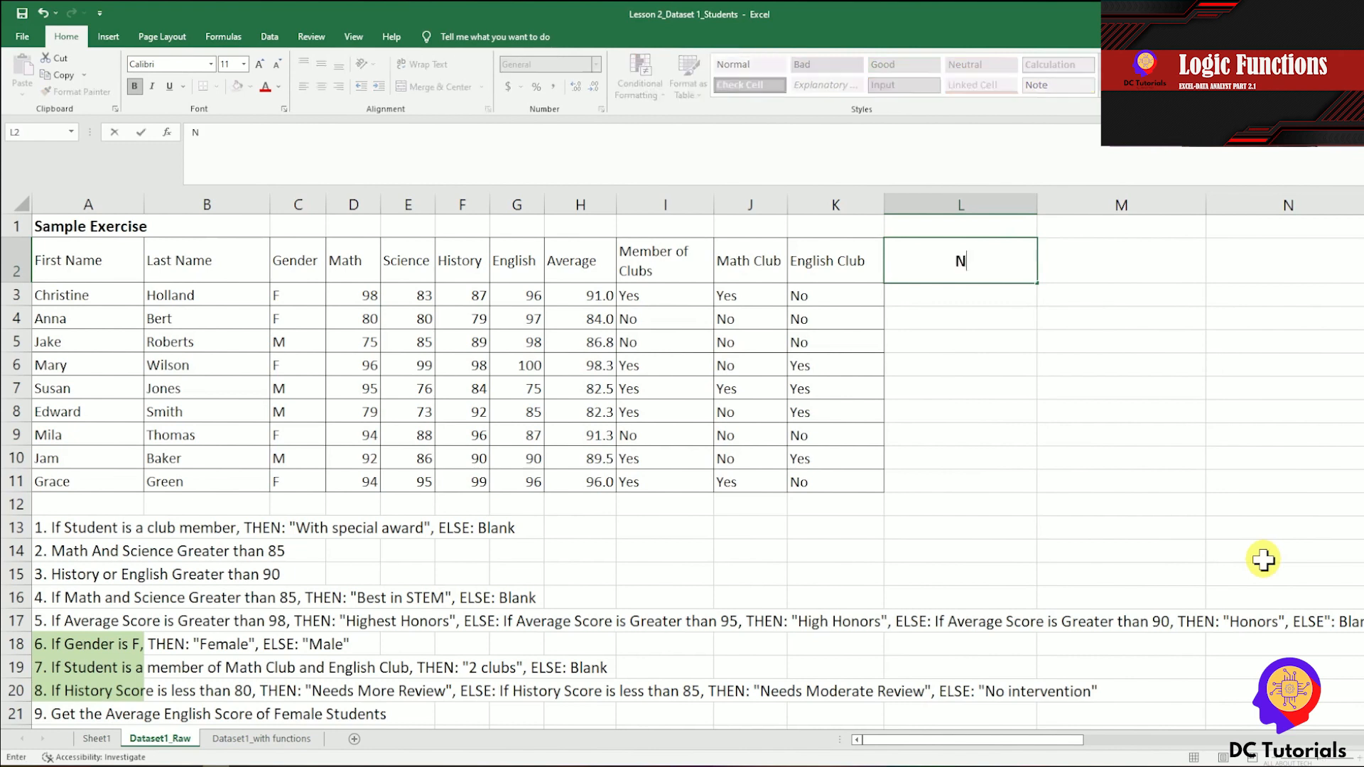
text(ested IF)
key(Return)
Start the nested IF formula in L3 with =IF(H3>98,"Highest Honors", to test the average score.
text(=)
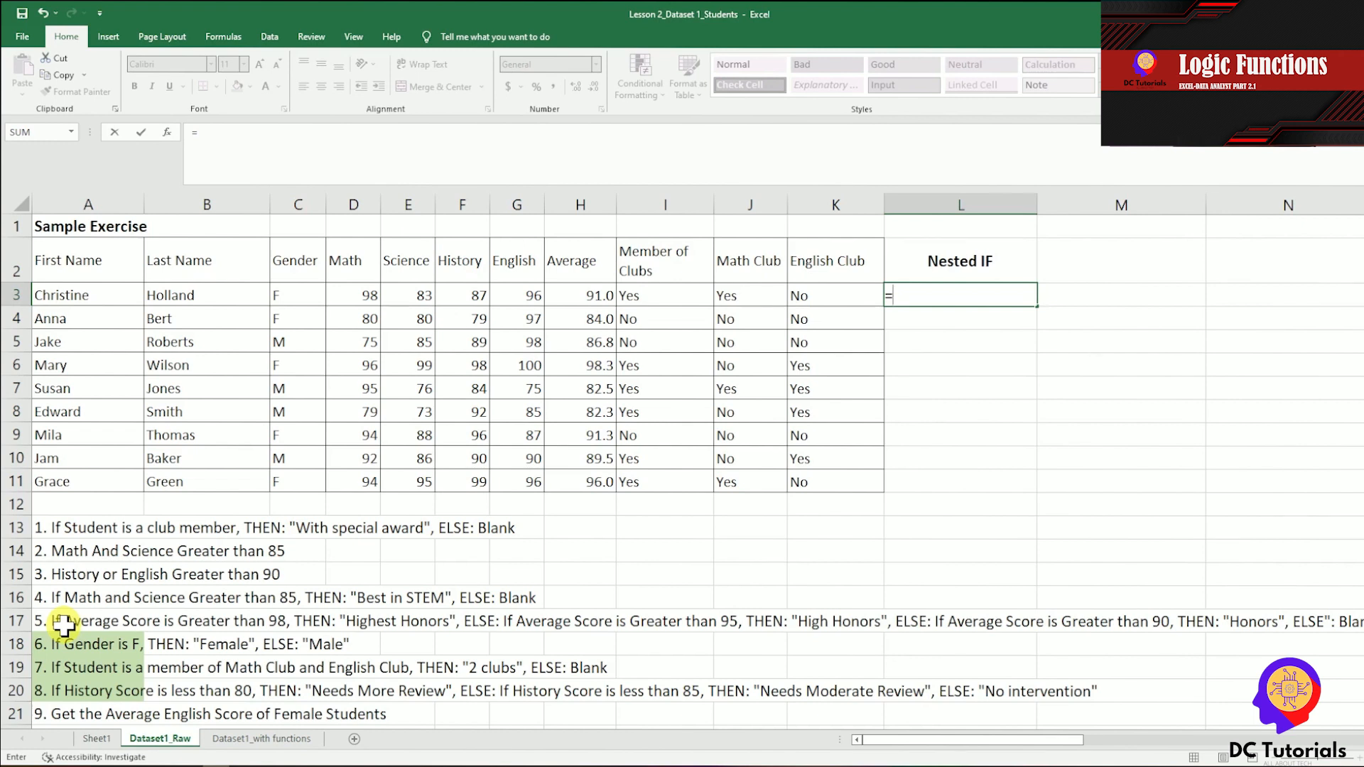
text(IF()
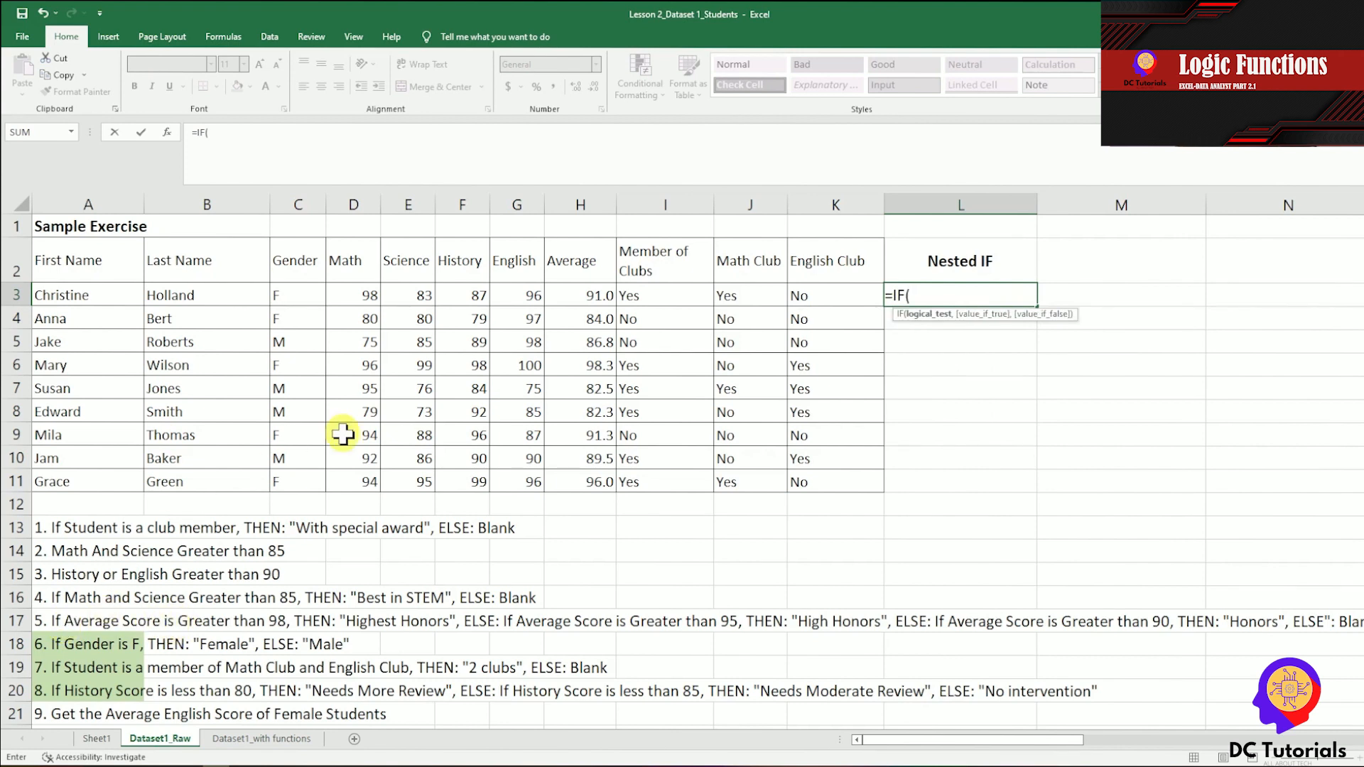
click(603, 286)
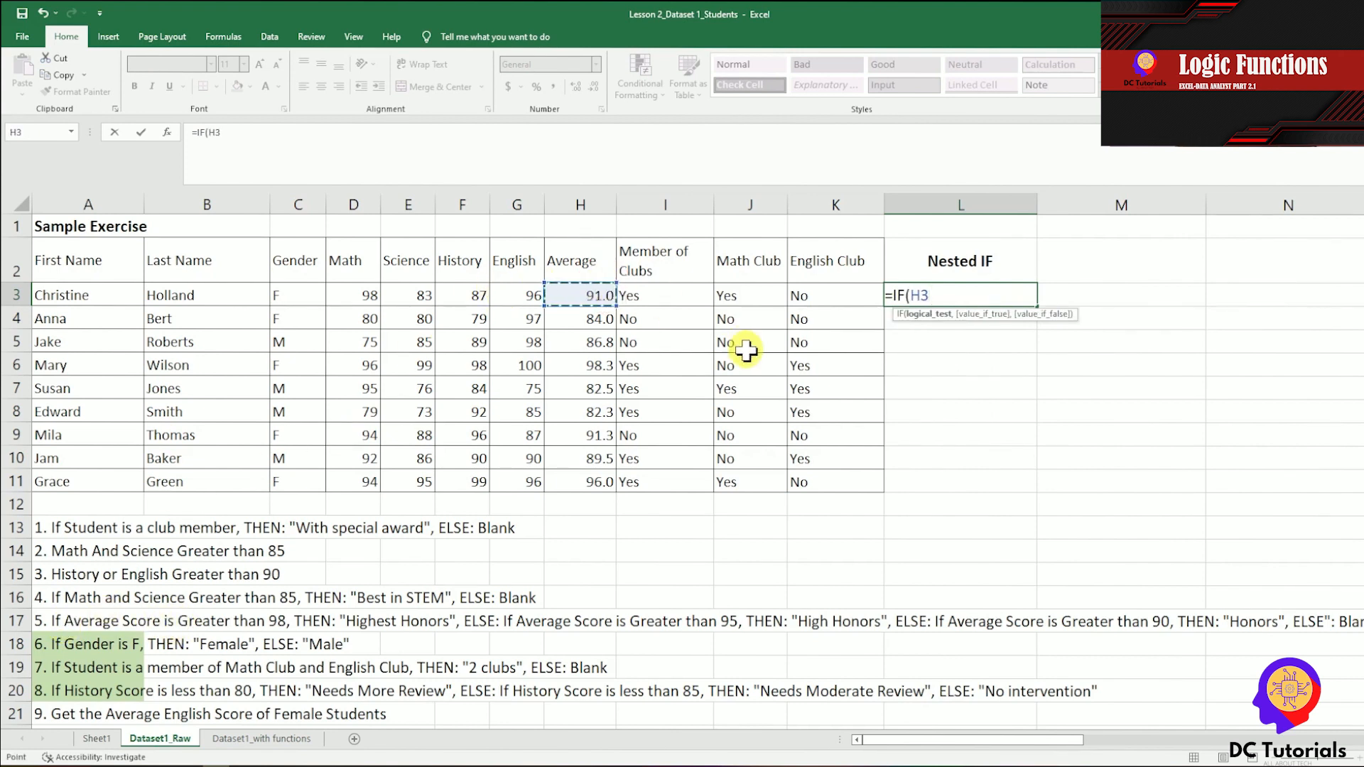
text(>98,")
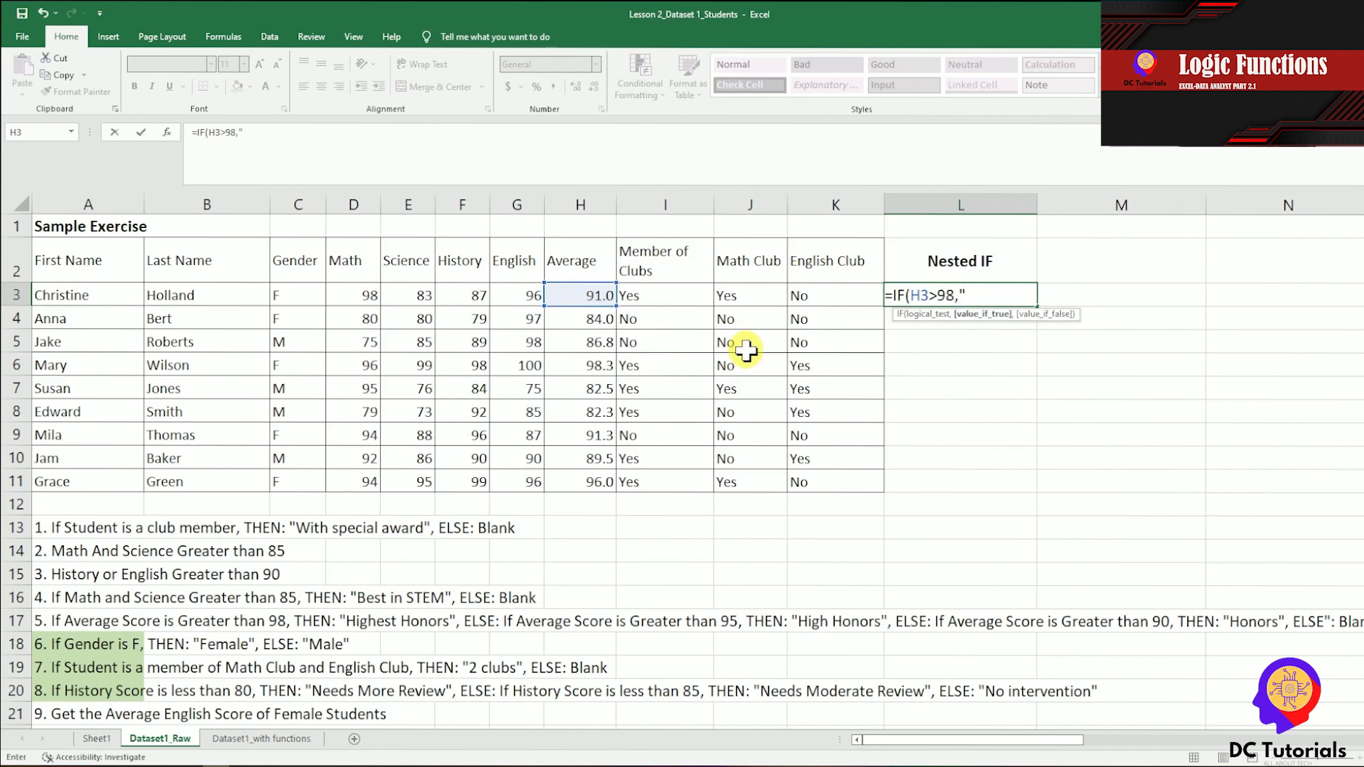
text(Highest Honors",)
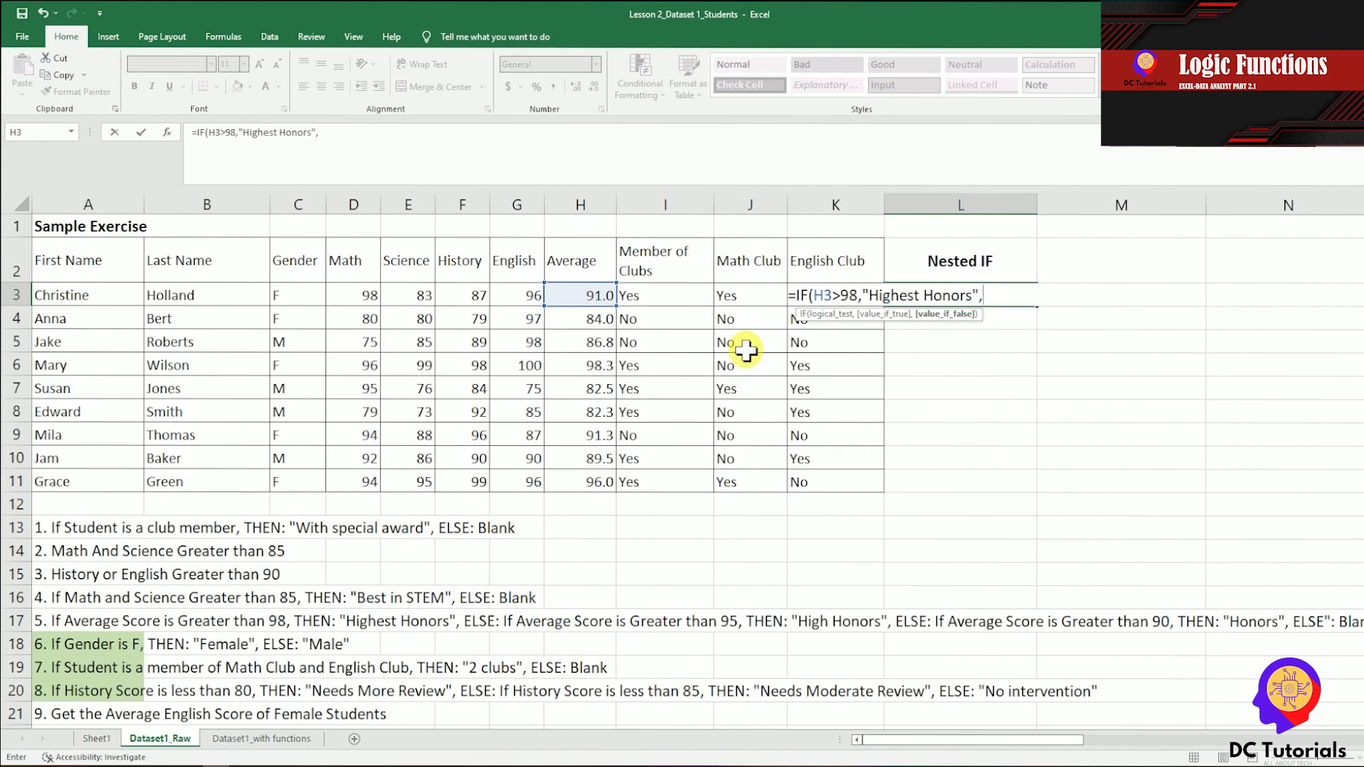
Add a second IF to the L3 formula as the false value: if(H3>95,"High Honors".
drag(859, 295, 813, 292)
click(1006, 296)
text(if()
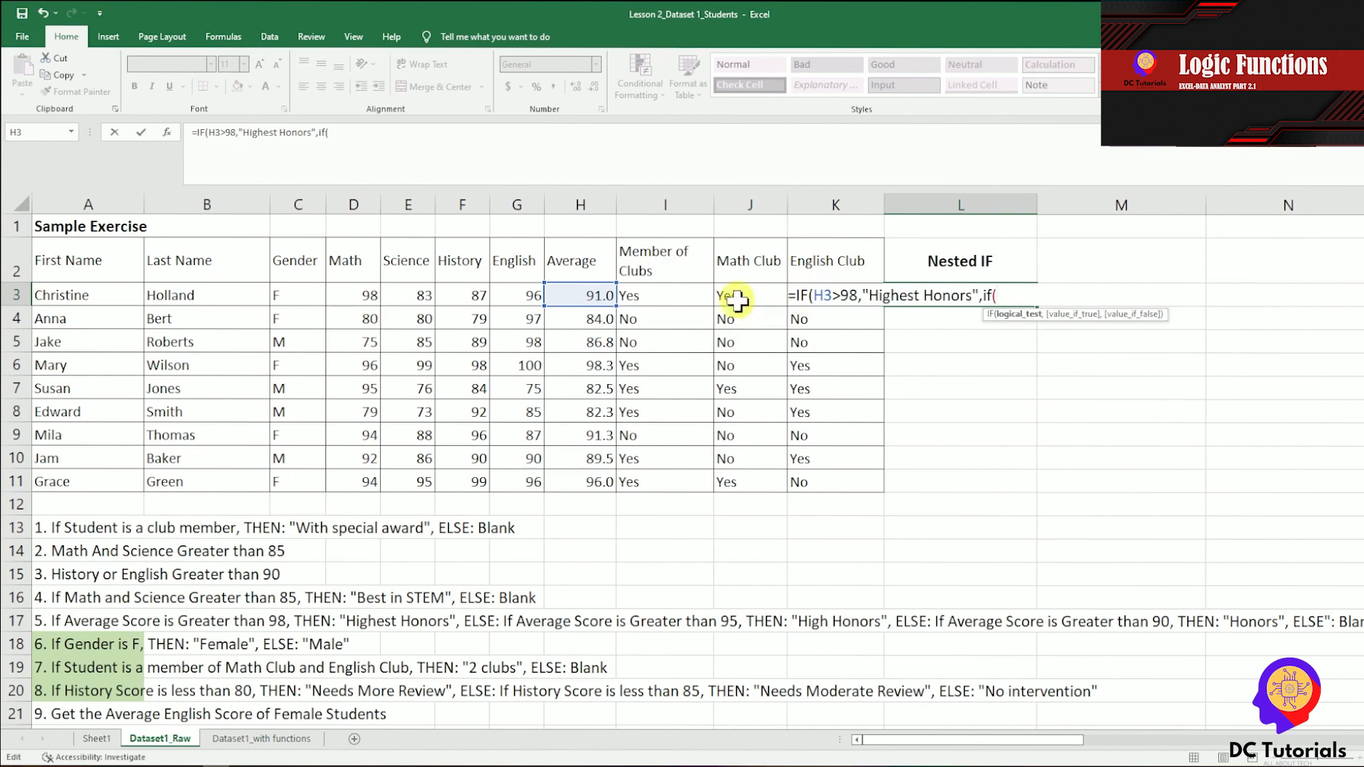
click(604, 290)
text(>95,")
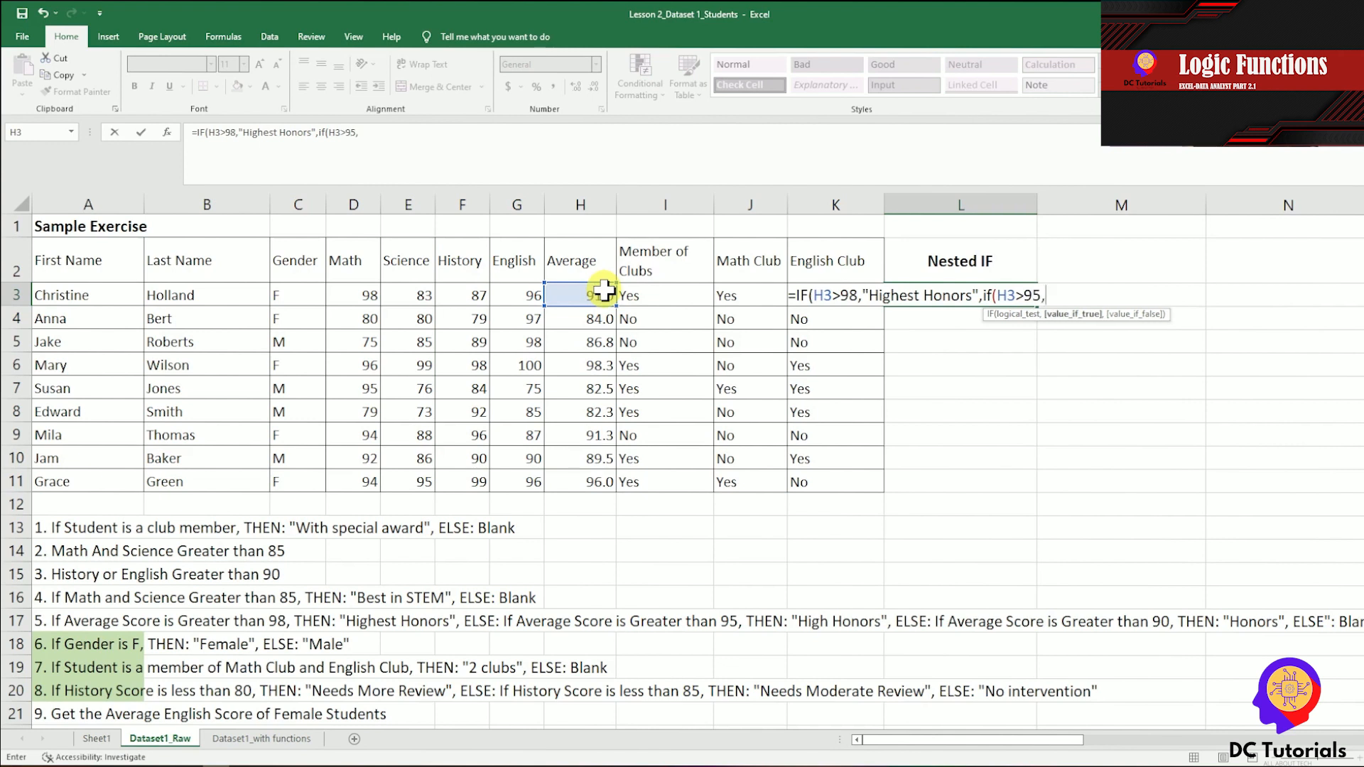
text(High Honors")
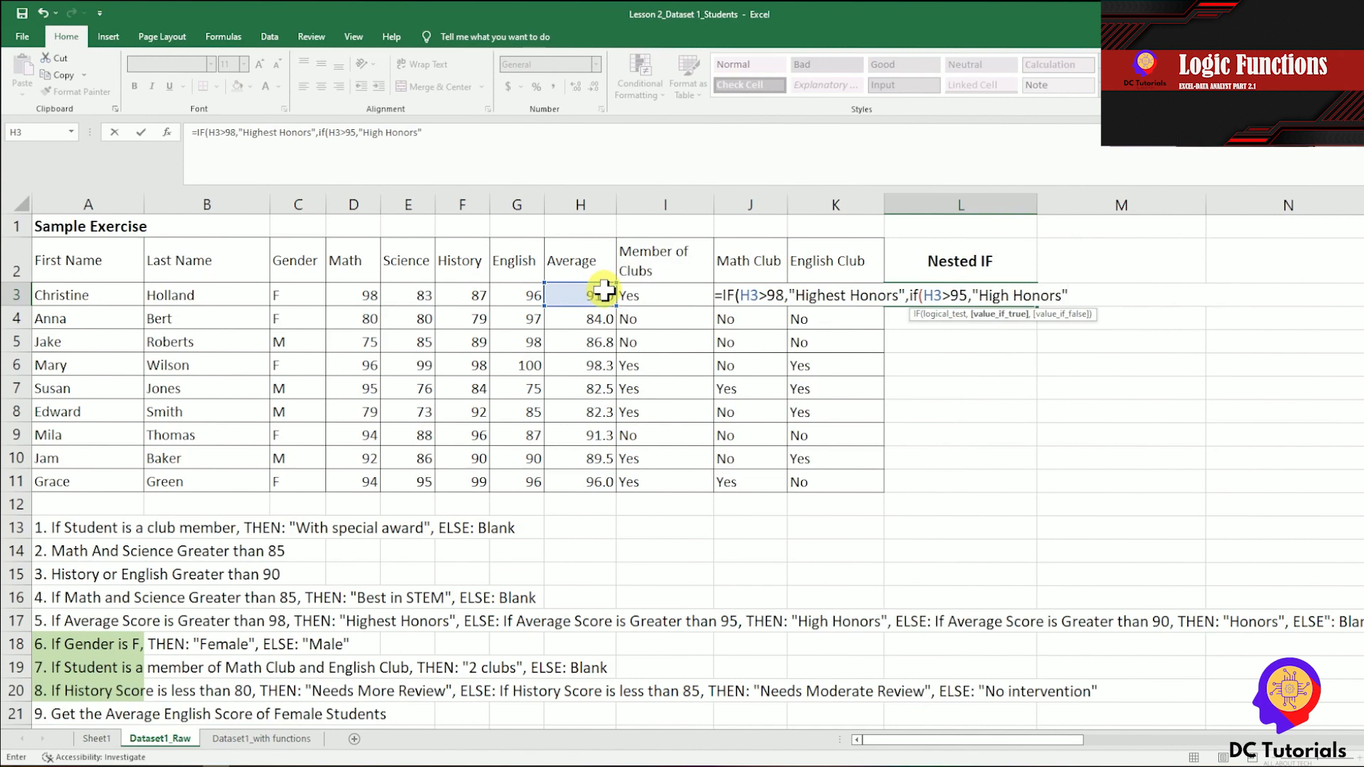
text(,if()
Nest a third IF in the L3 formula, if(H3>90,"Honors",""), leaving the final false value blank.
click(604, 290)
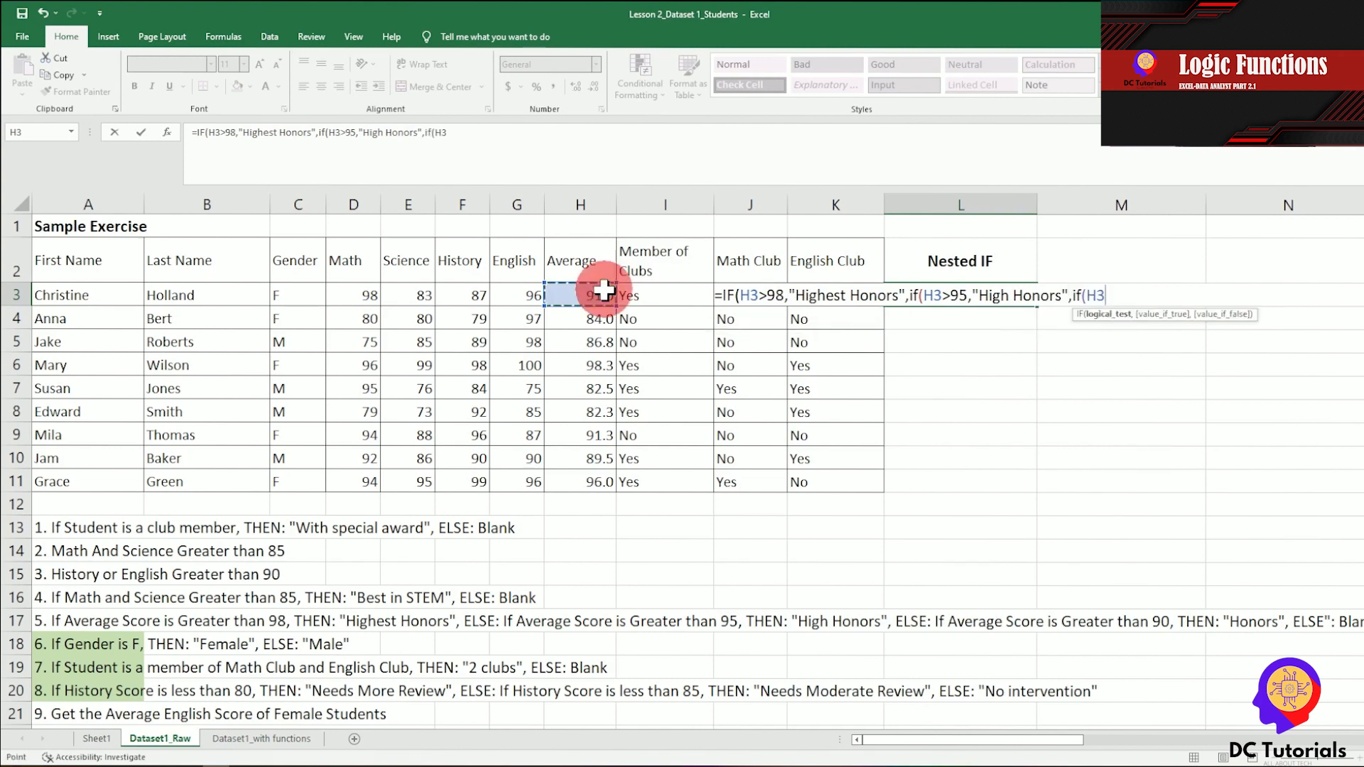
text(>90,"Honors","")
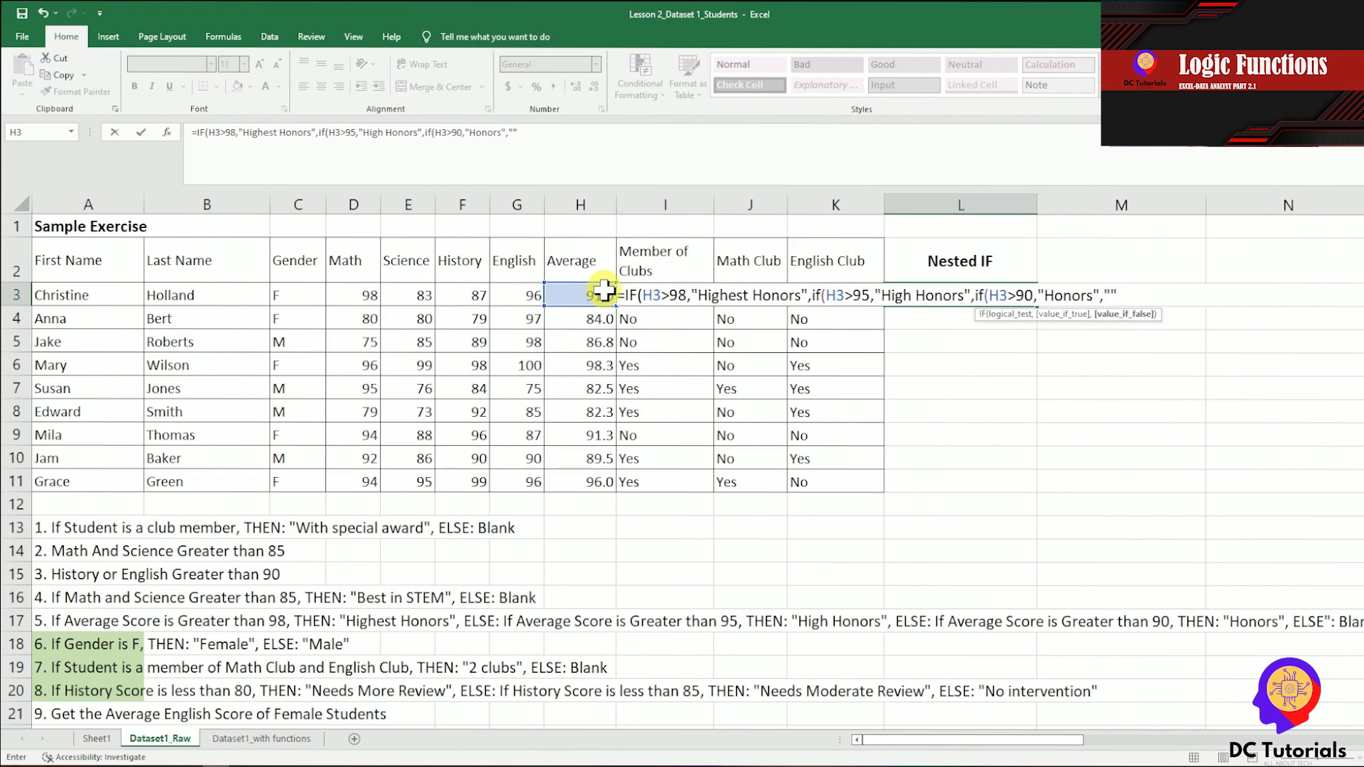
text())
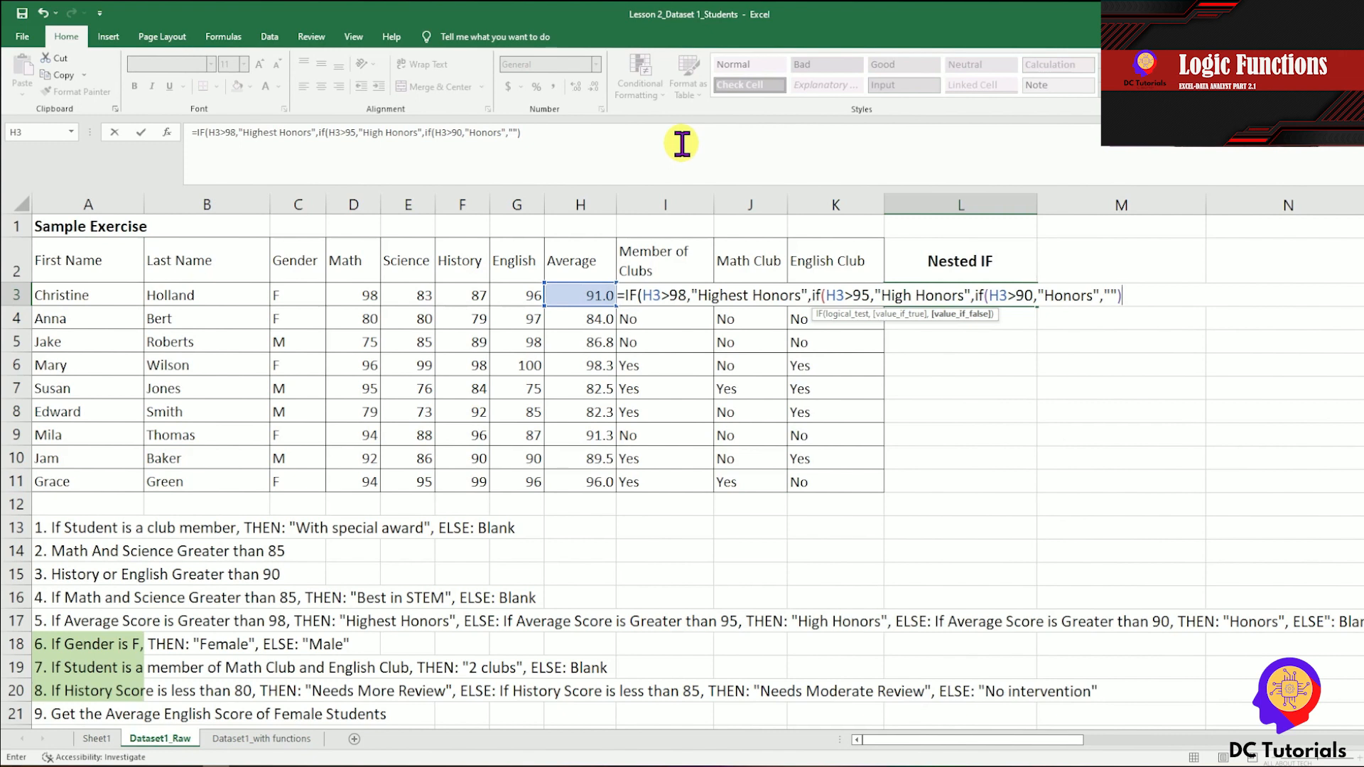
Close the two outer IF functions of the L3 formula with the missing parentheses and commit it.
click(852, 156)
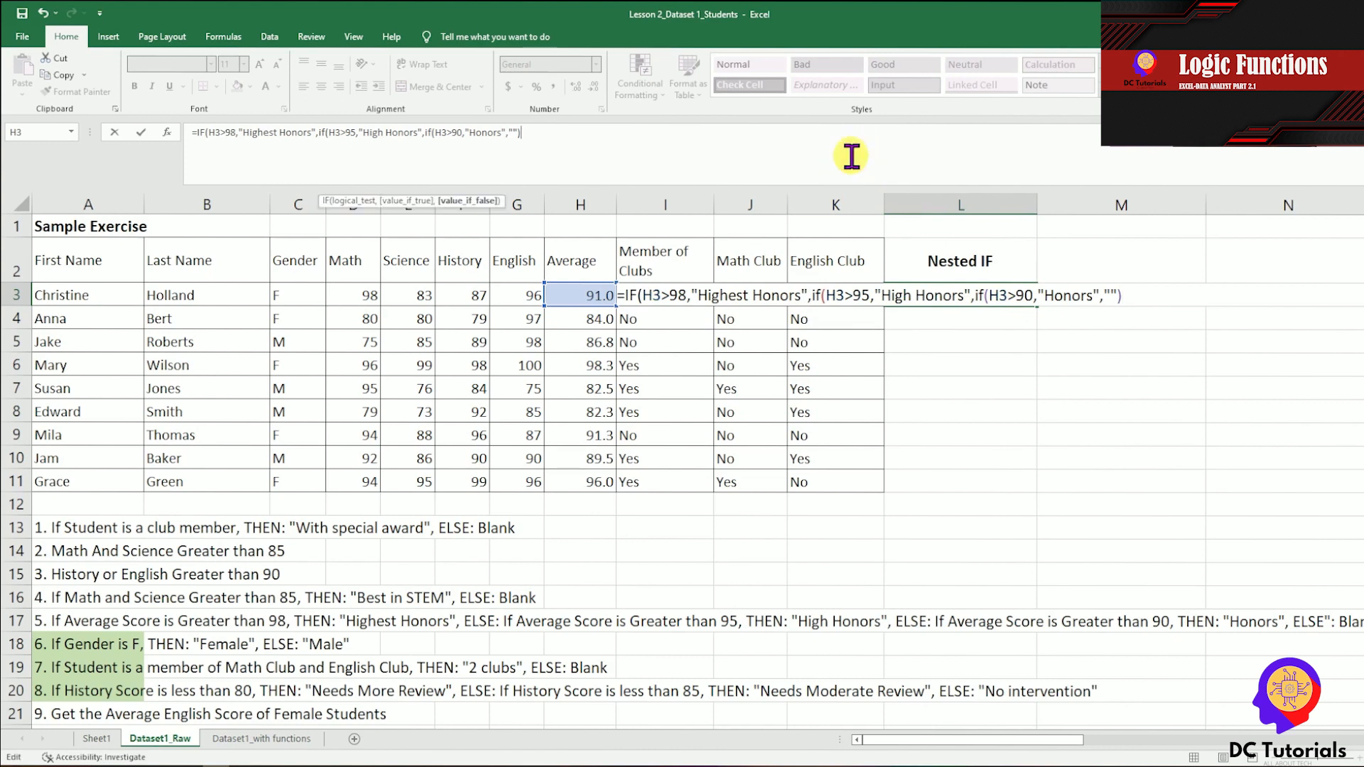
text())
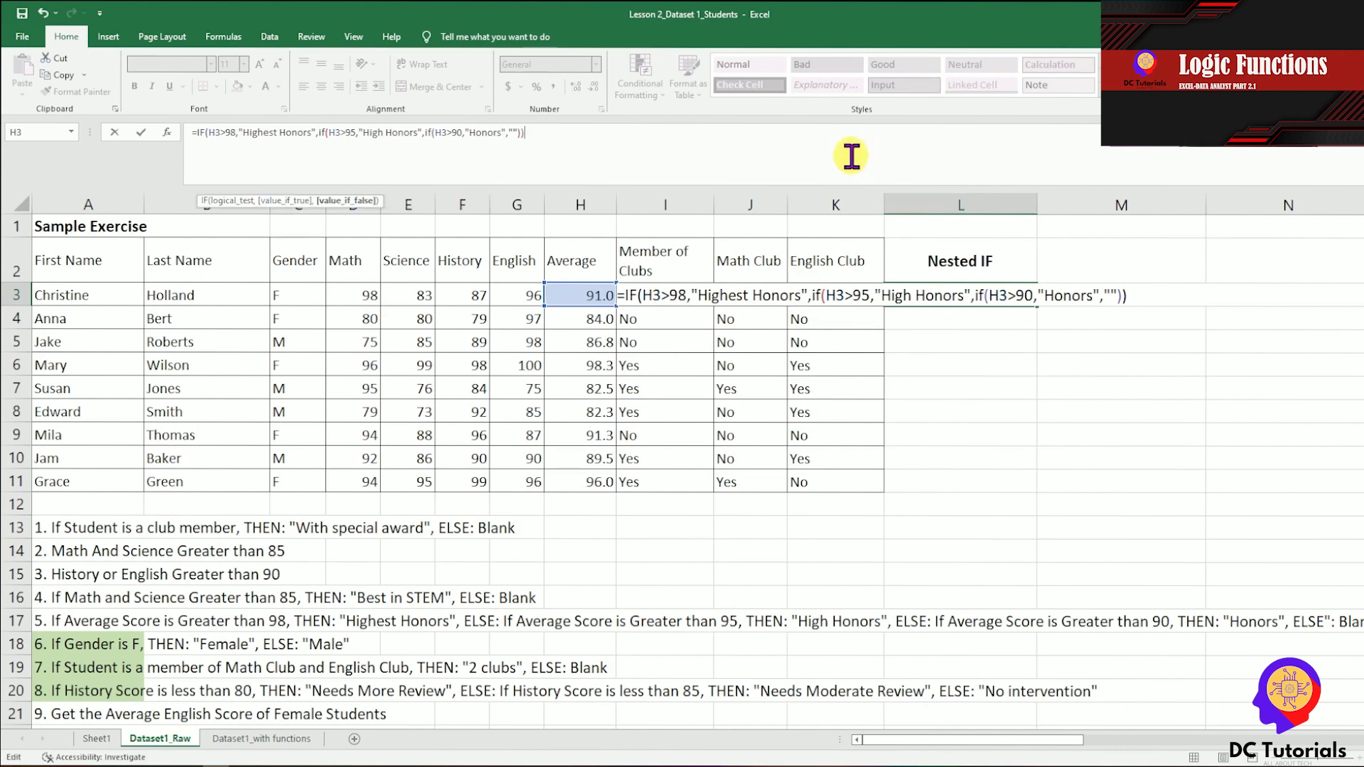
text())
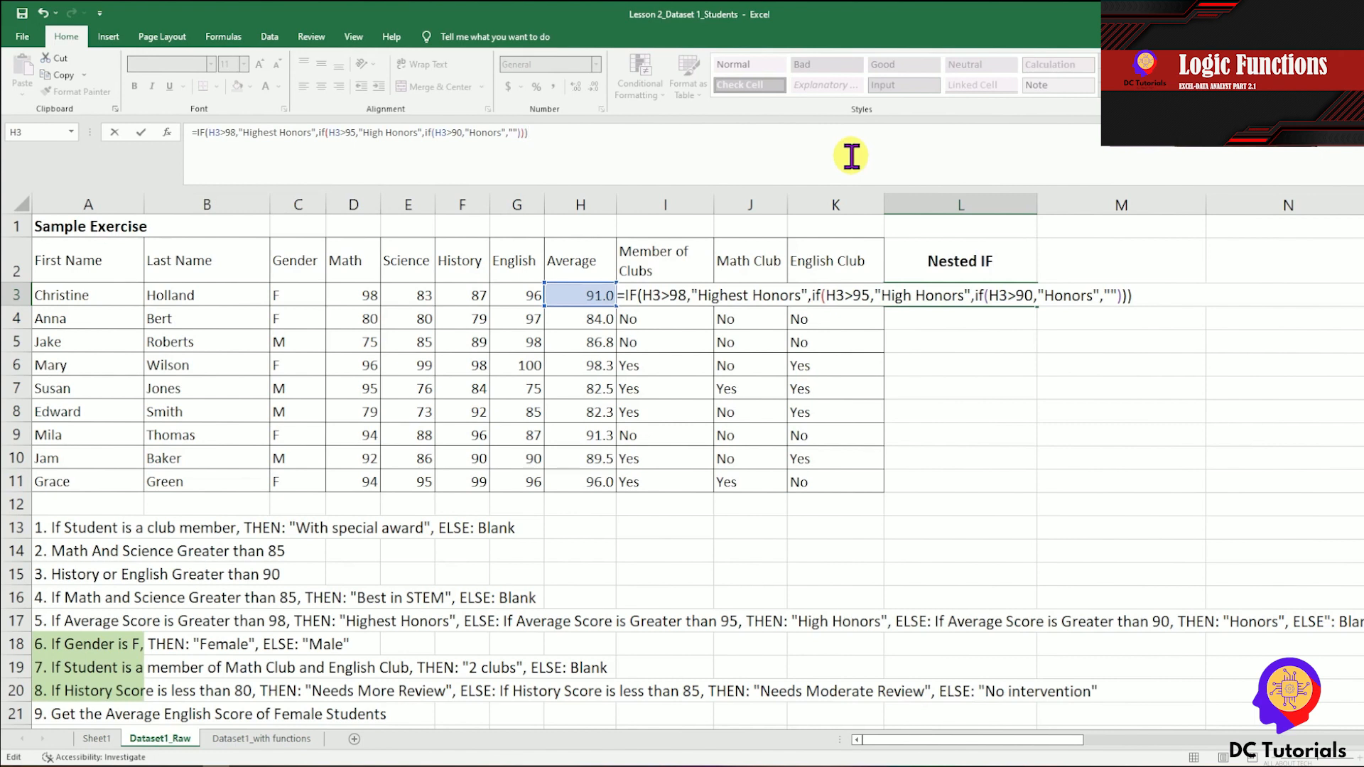
key(Return)
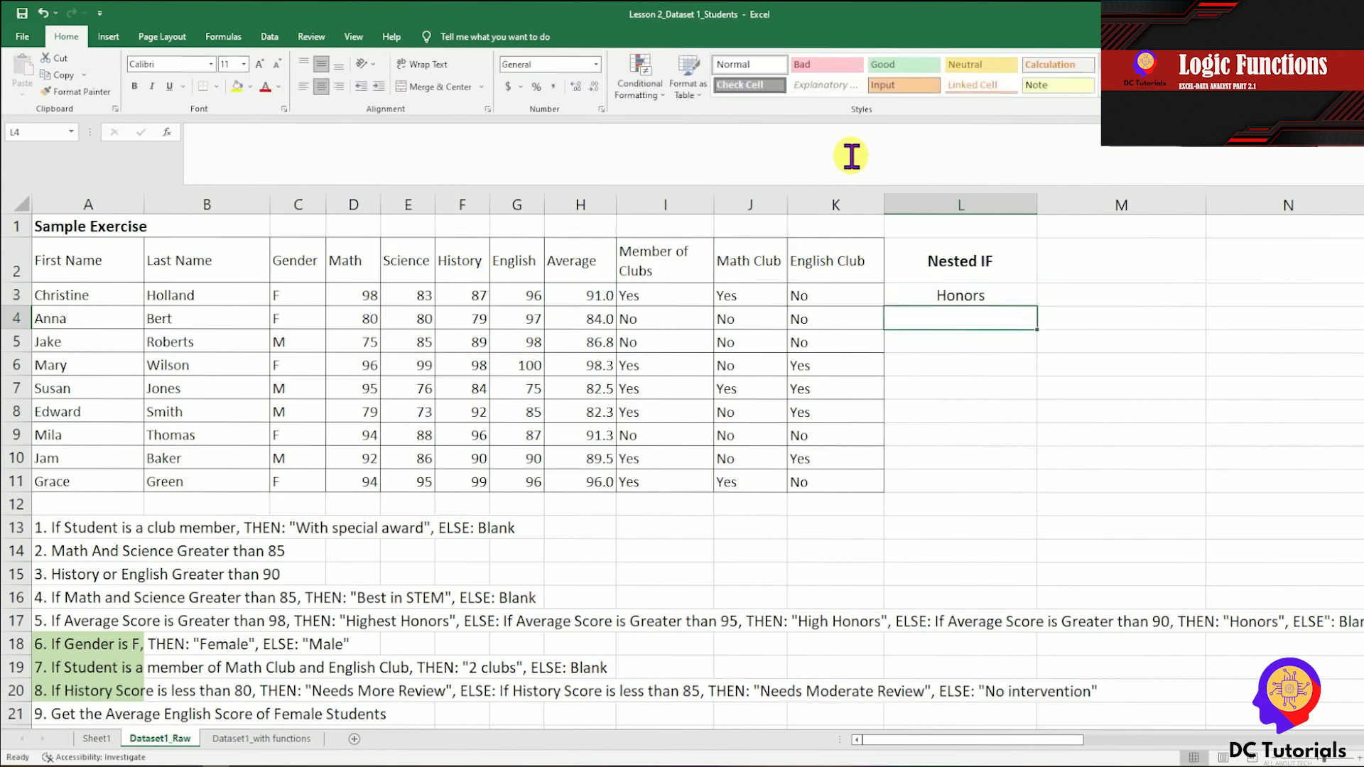
Check the average in H3 against the L3 result and copy the nested IF formula from L3 to L4:L11.
key(Up)
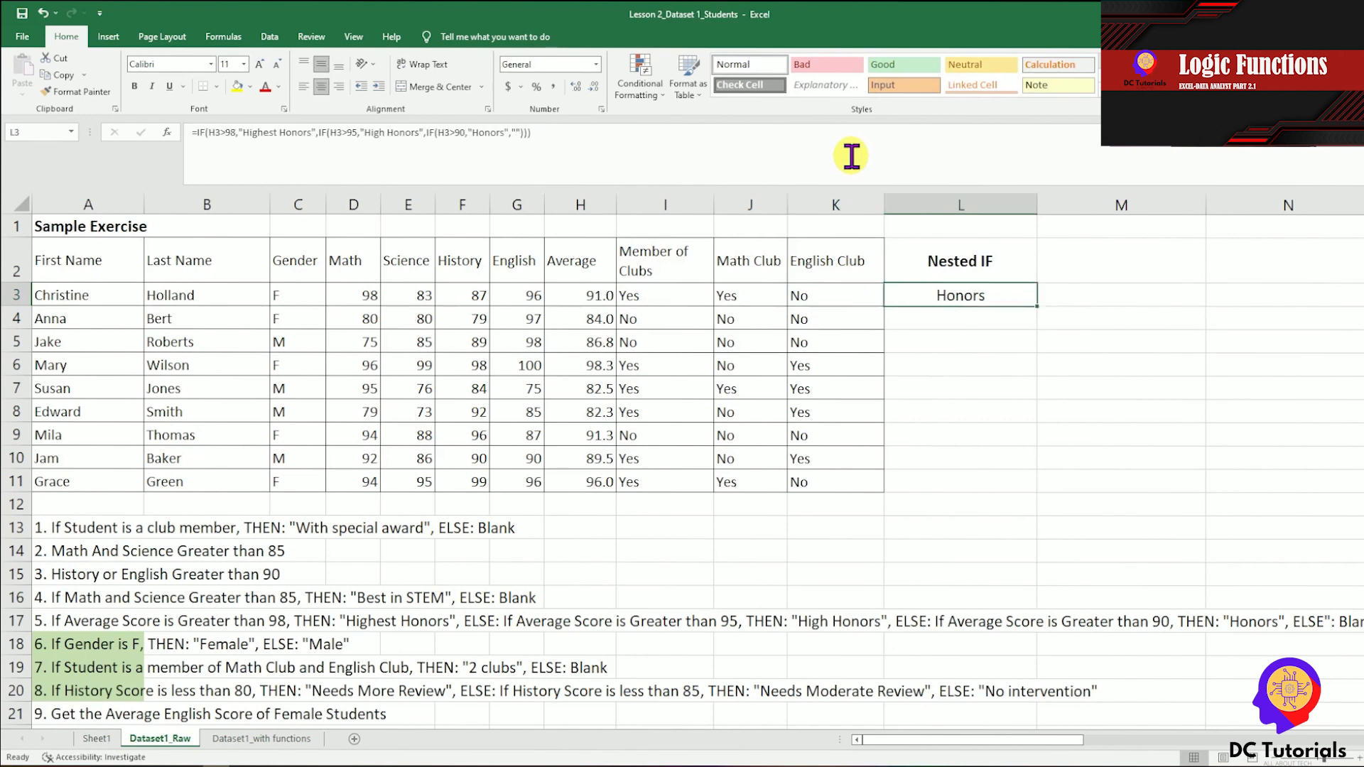
key(Left)
key(Left)
key(Left)
key(Left)
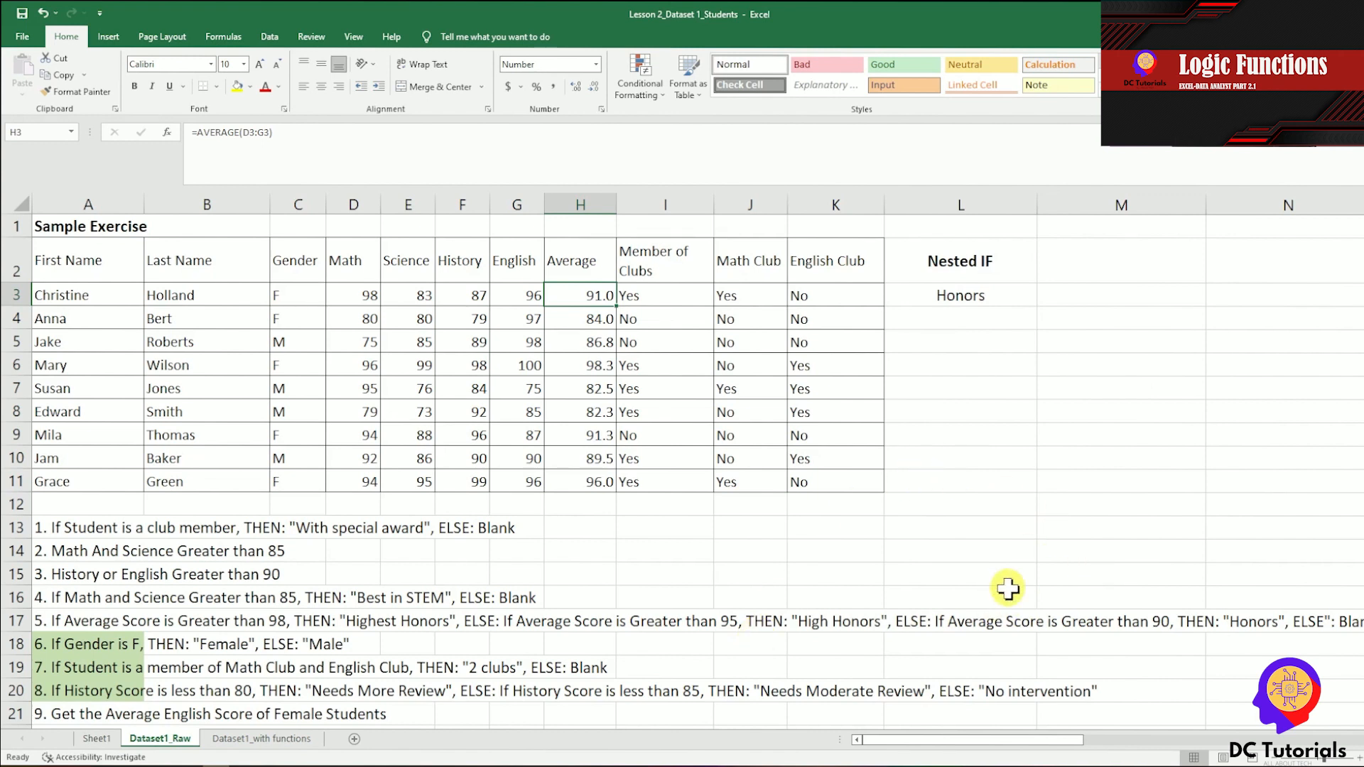
click(961, 299)
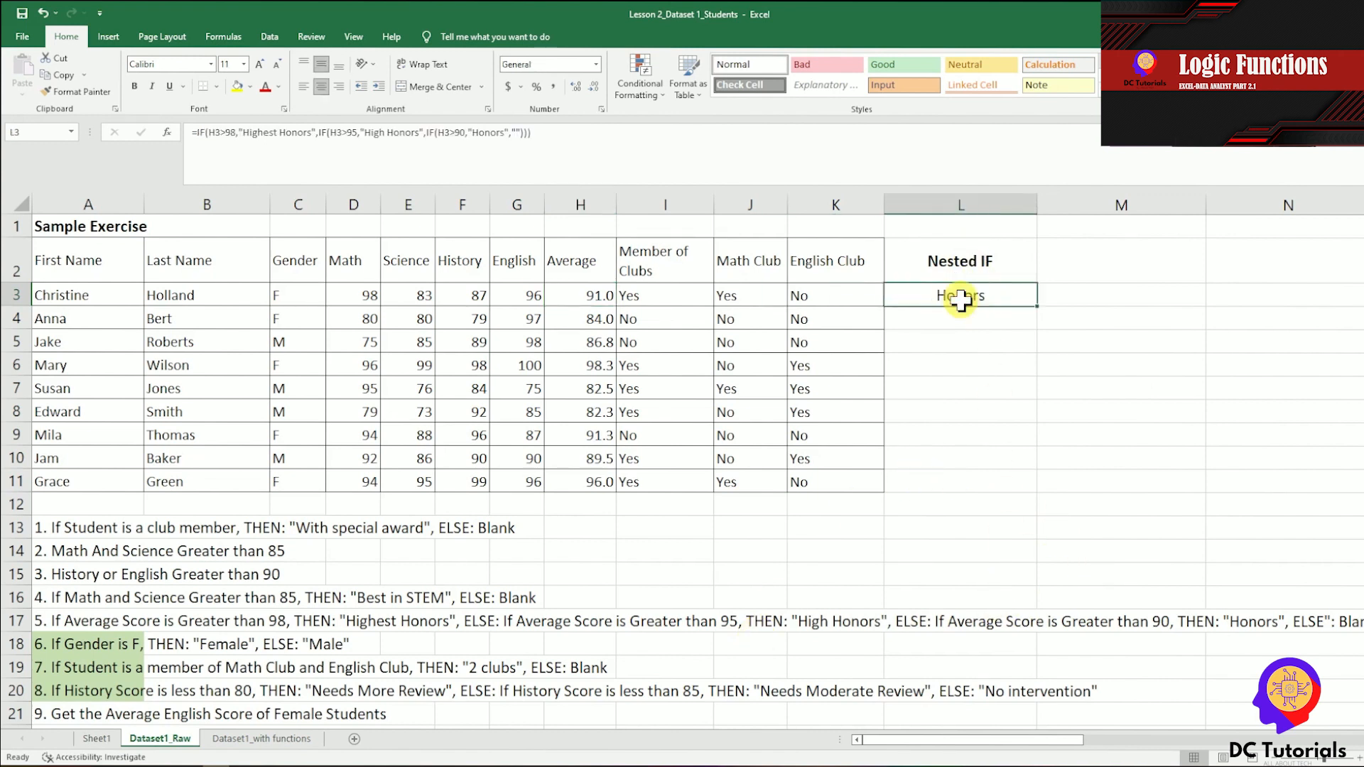
key(ctrl+c)
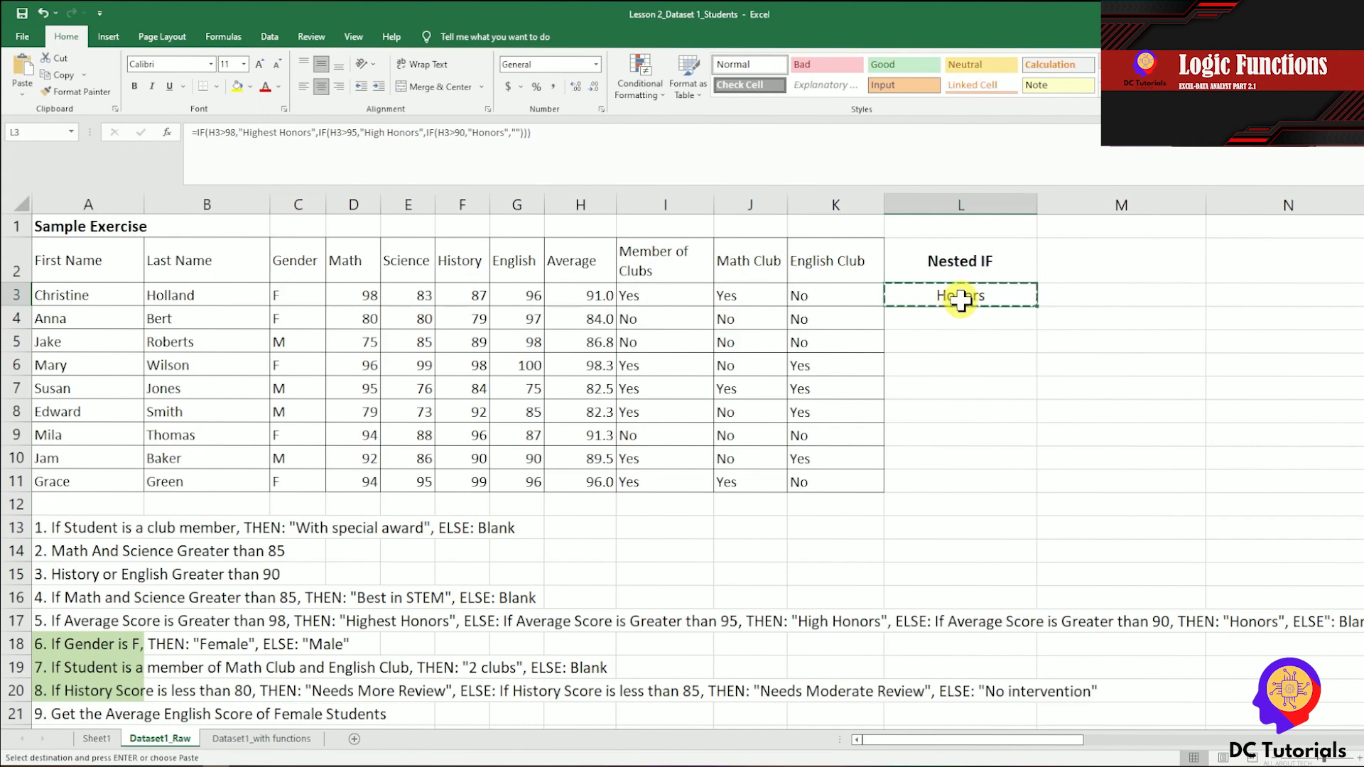
key(shift+Down)
key(shift+Down)
key(shift+Down)
key(shift+Down)
key(shift+Down)
key(shift+Down)
key(shift+Down)
key(shift+Down)
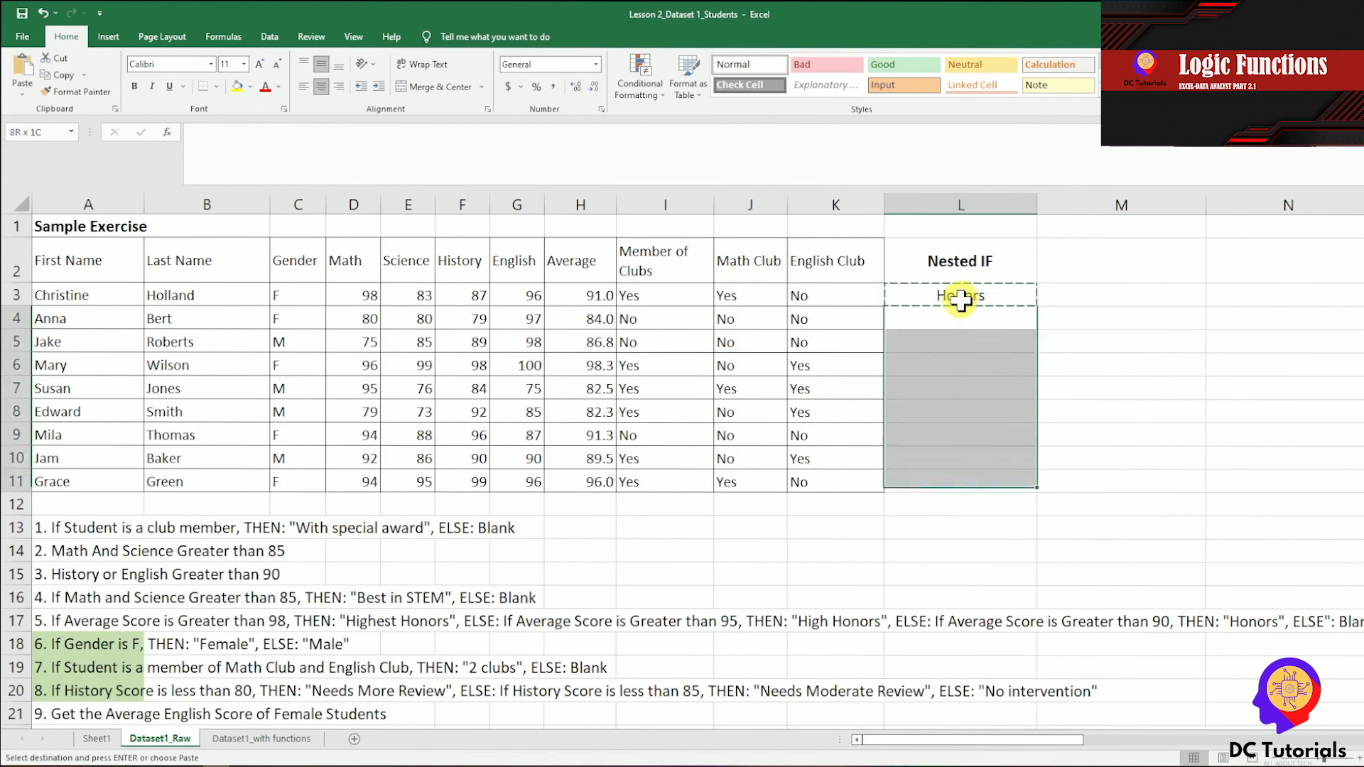
key(ctrl+v)
text(c`)
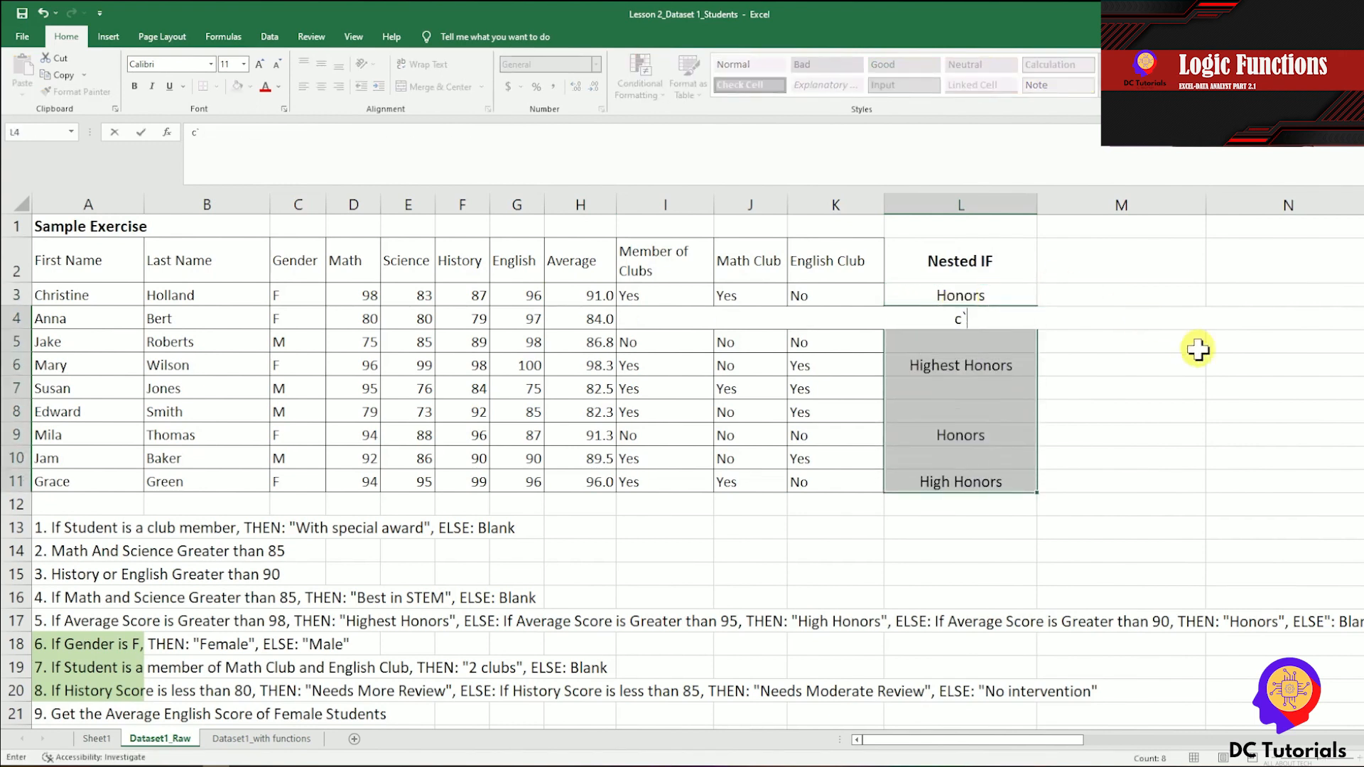
key(Escape)
Compare the nested IF results in column L with the average scores in column H, including the blank results.
key(Down)
key(Down)
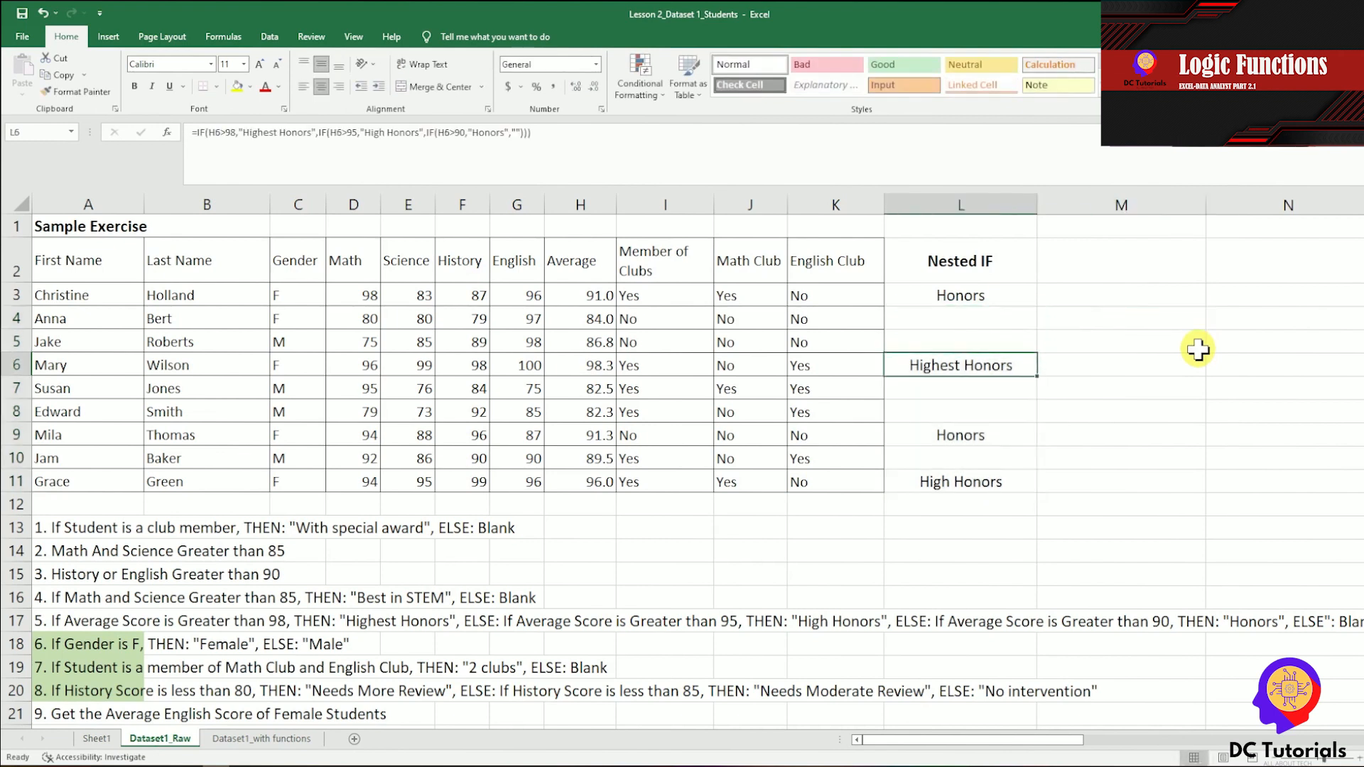
key(Left)
key(Left)
key(Left)
key(Left)
key(Right)
key(Right)
key(Right)
key(Right)
key(Down)
key(Down)
key(Down)
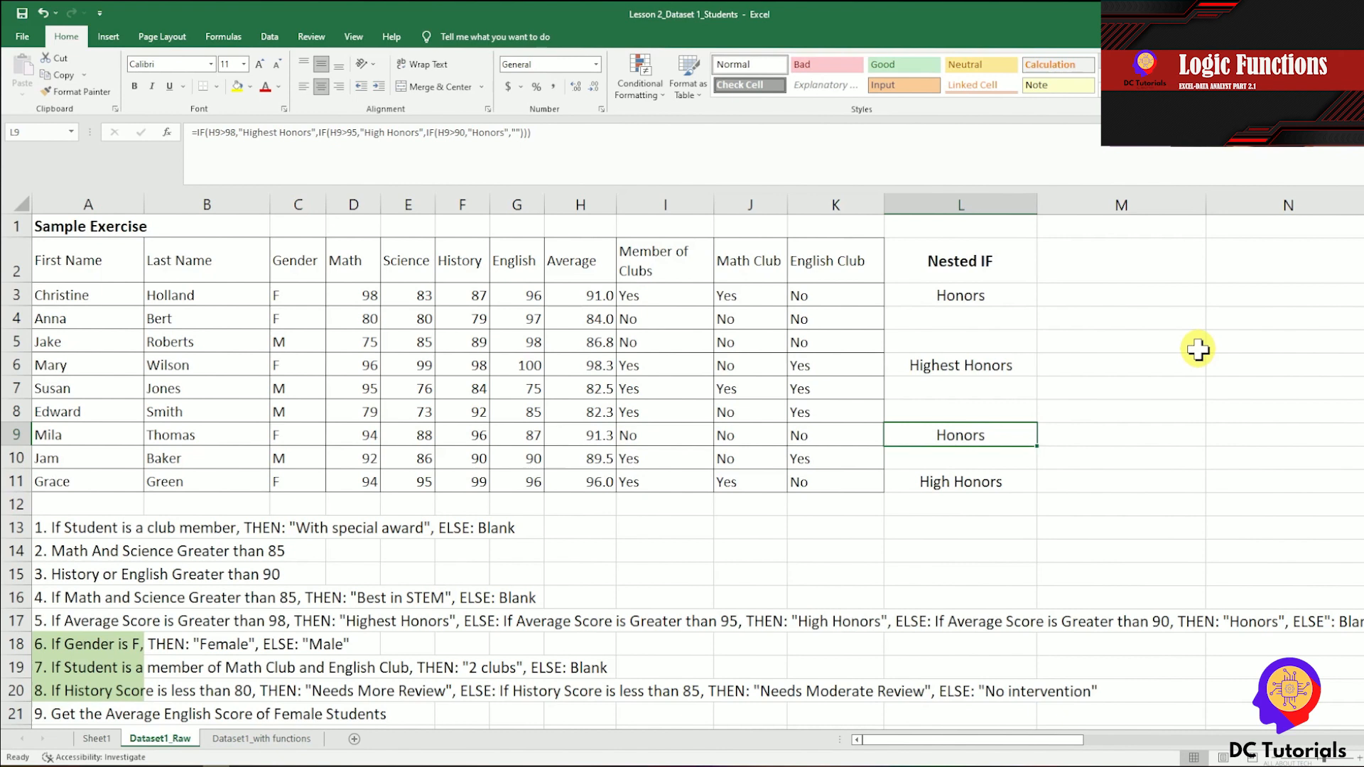
key(Down)
key(Up)
key(Up)
key(Up)
key(Up)
key(Up)
key(Up)
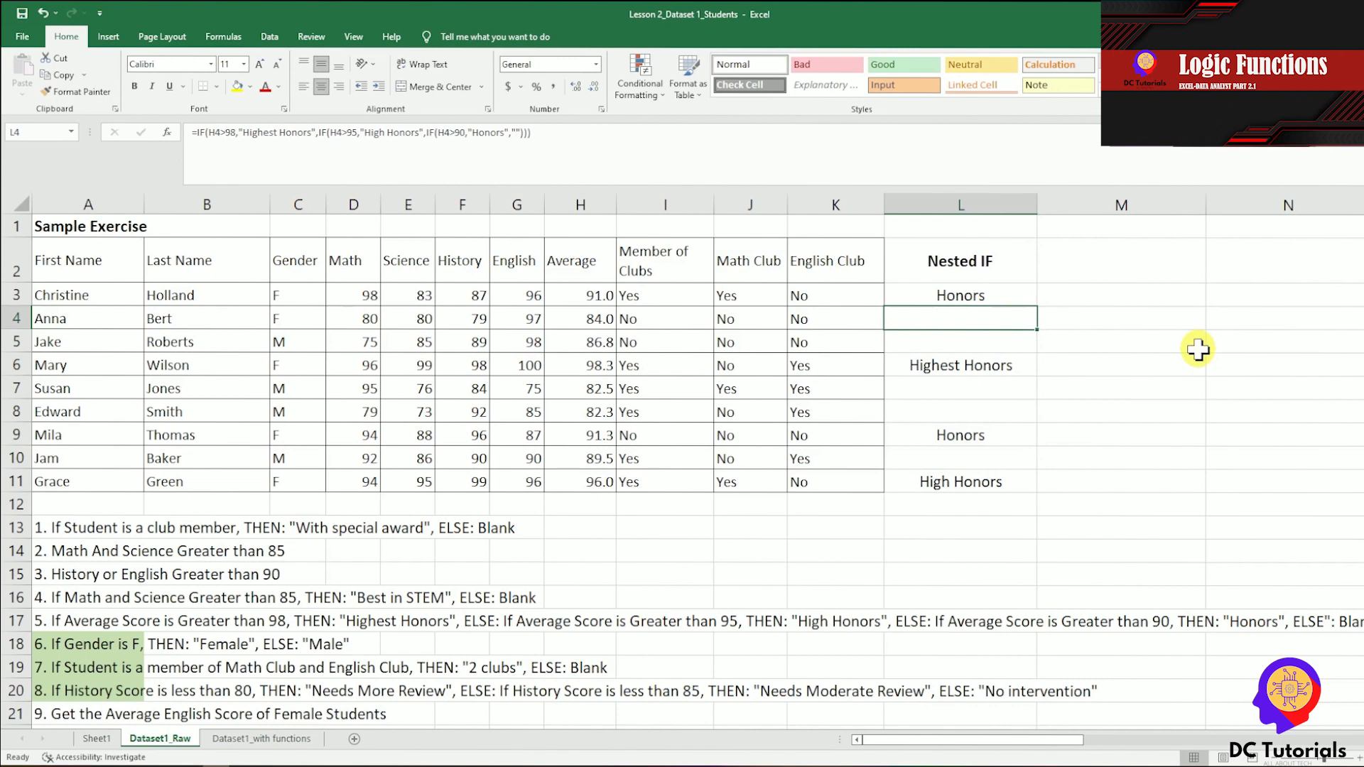
key(Left)
key(Right)
key(Right)
key(Left)
key(Up)
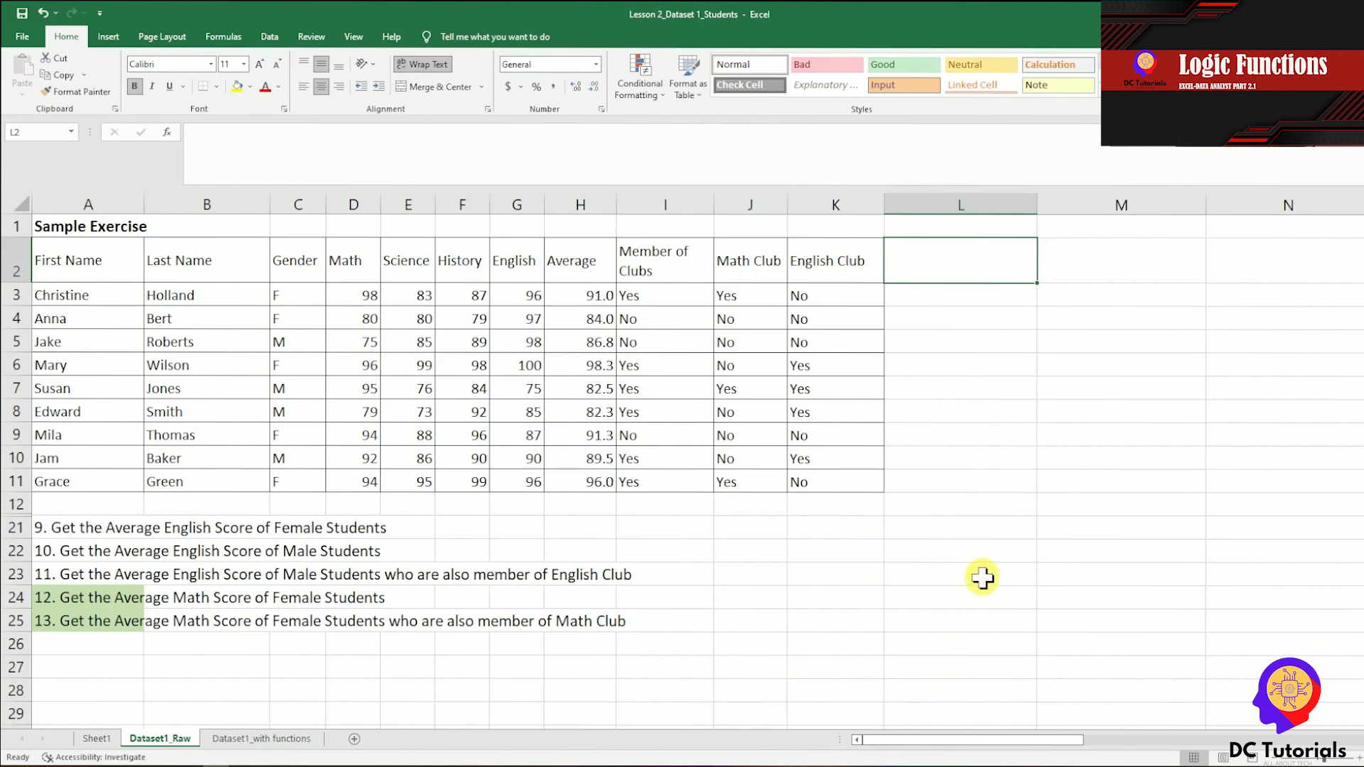
Check the Gender and English columns for exercise 9 and enter the heading "Average English/Female" in L2.
drag(304, 265, 309, 480)
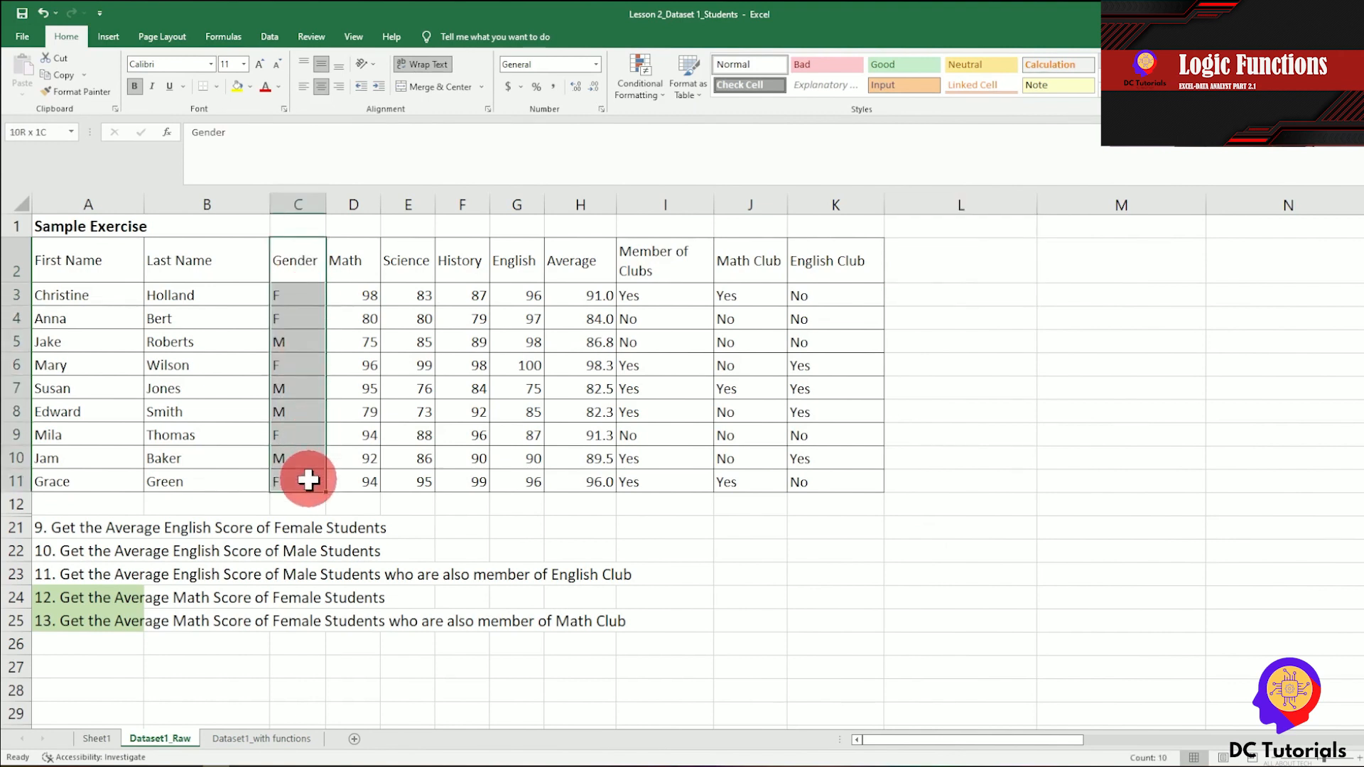
drag(524, 263, 529, 477)
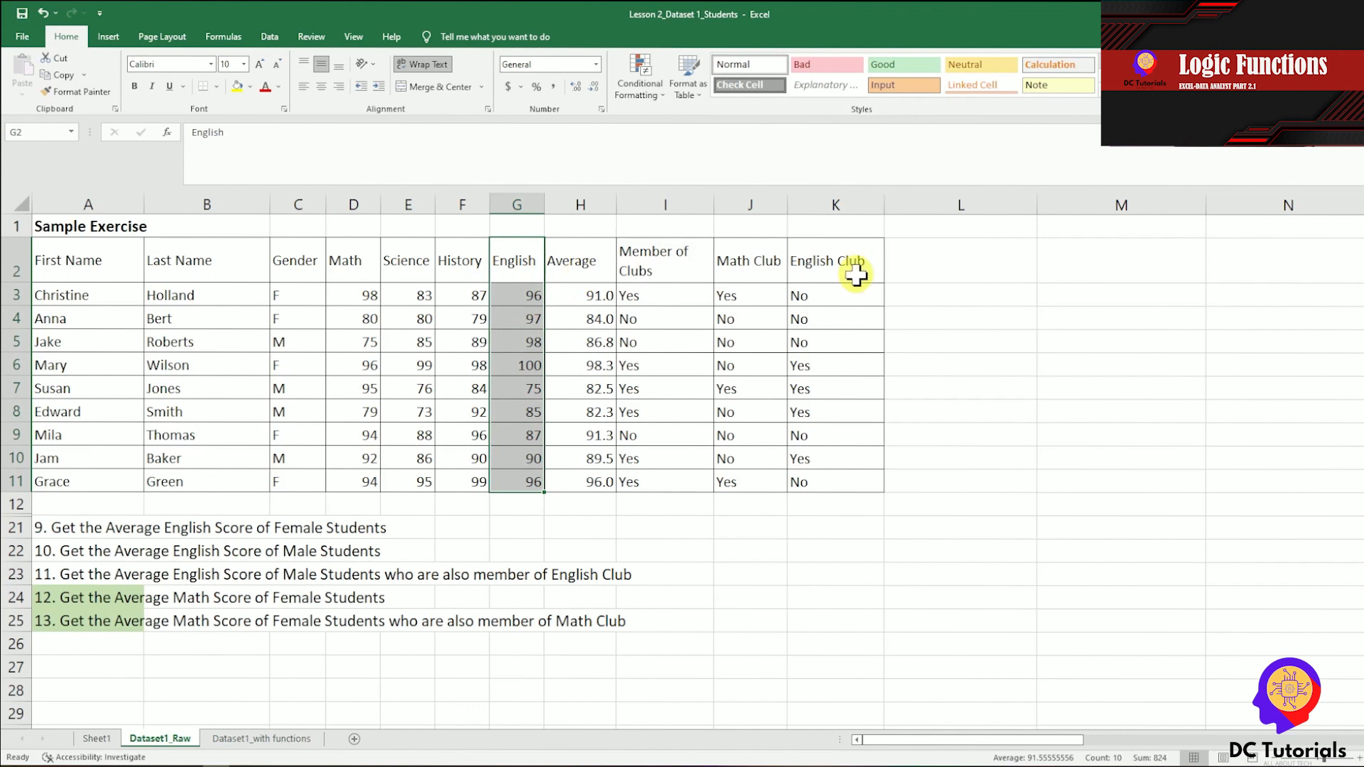
click(951, 264)
text(Average English/Femai)
key(BackSpace)
text(le)
key(Return)
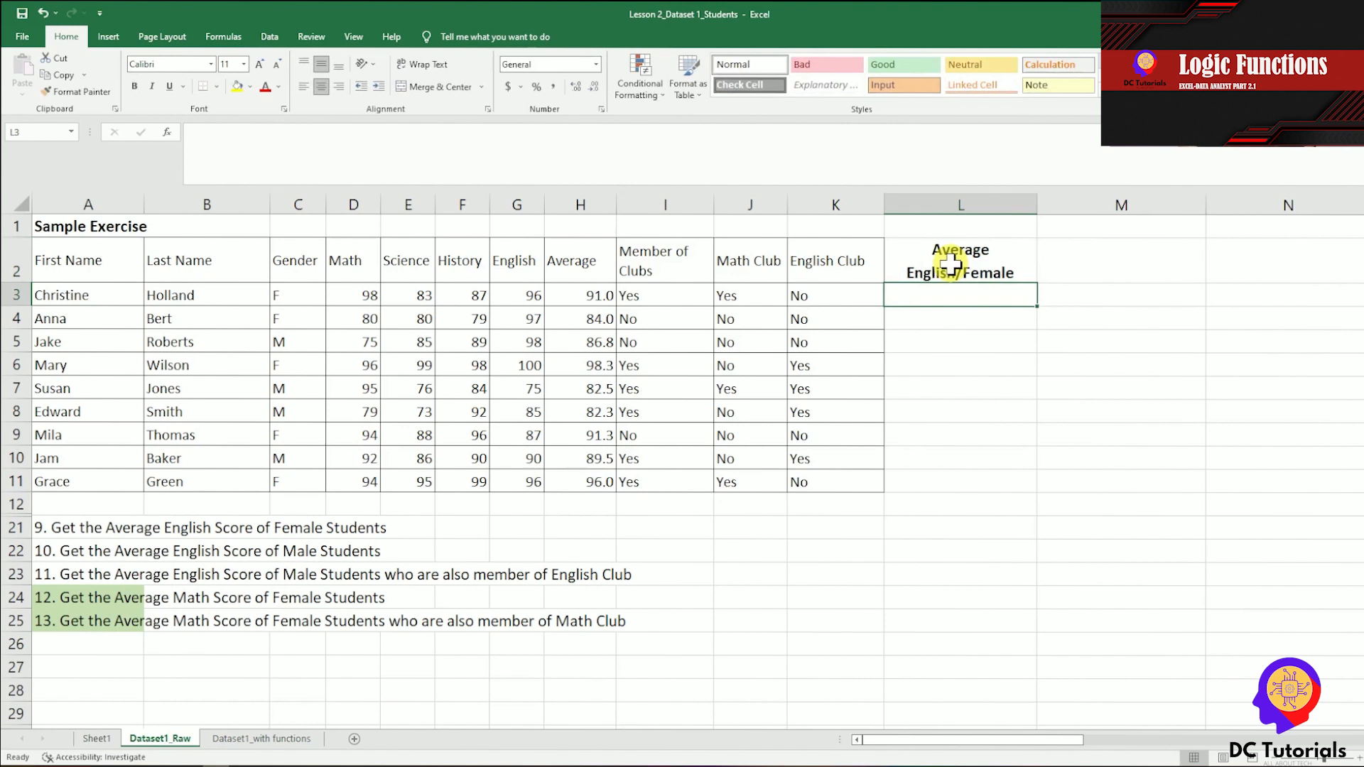
Start an AVERAGEIF formula in L3 with the gender range C3:C11 and the criterion "F".
text(=AEVER)
key(BackSpace)
key(BackSpace)
key(BackSpace)
key(BackSpace)
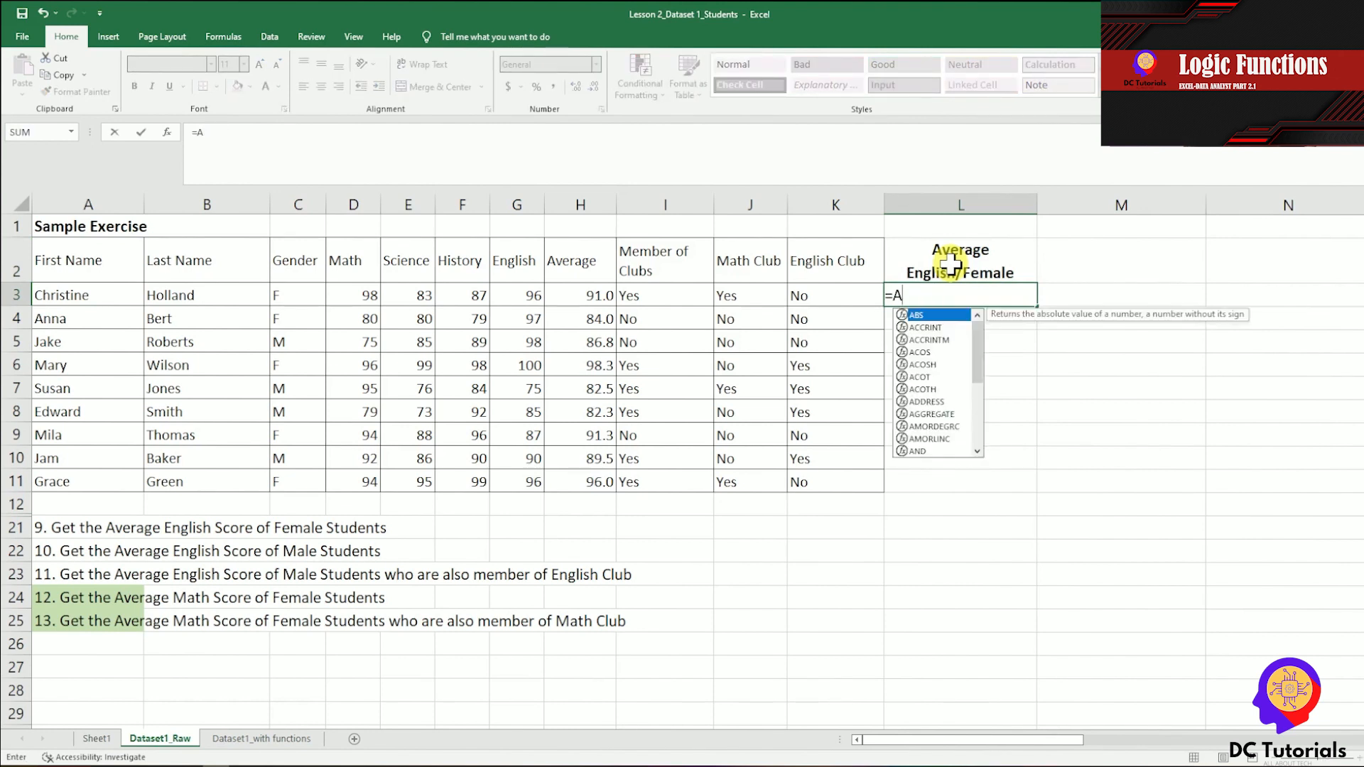
text(VERAGEIF()
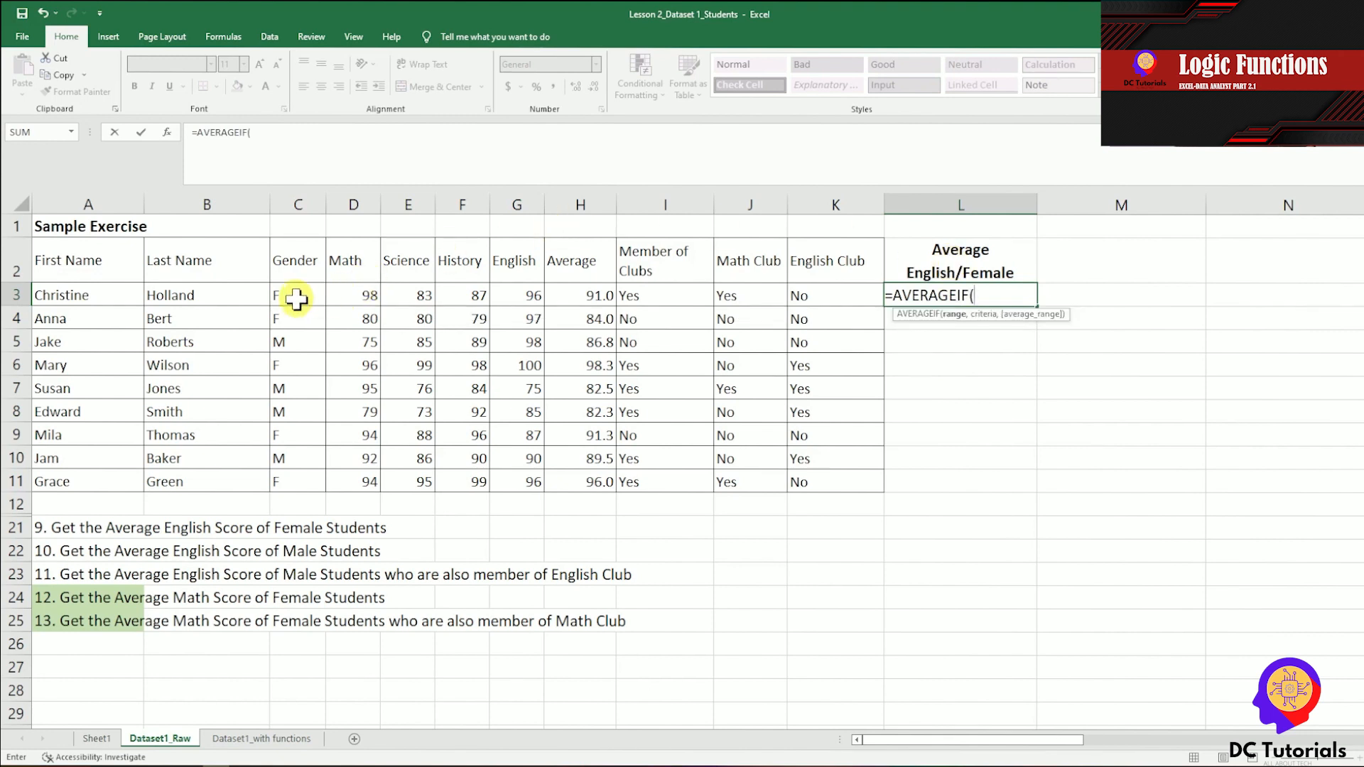
drag(297, 297, 304, 484)
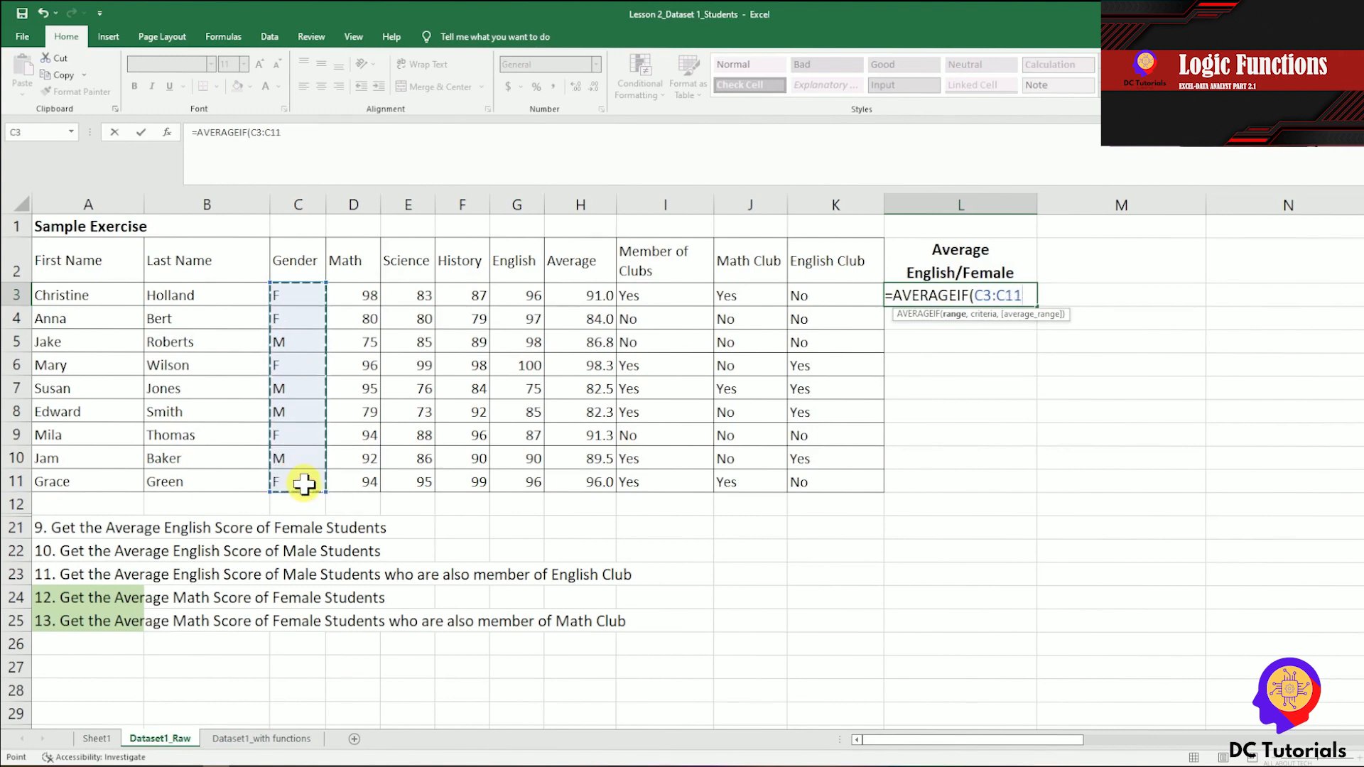
text(,"F)
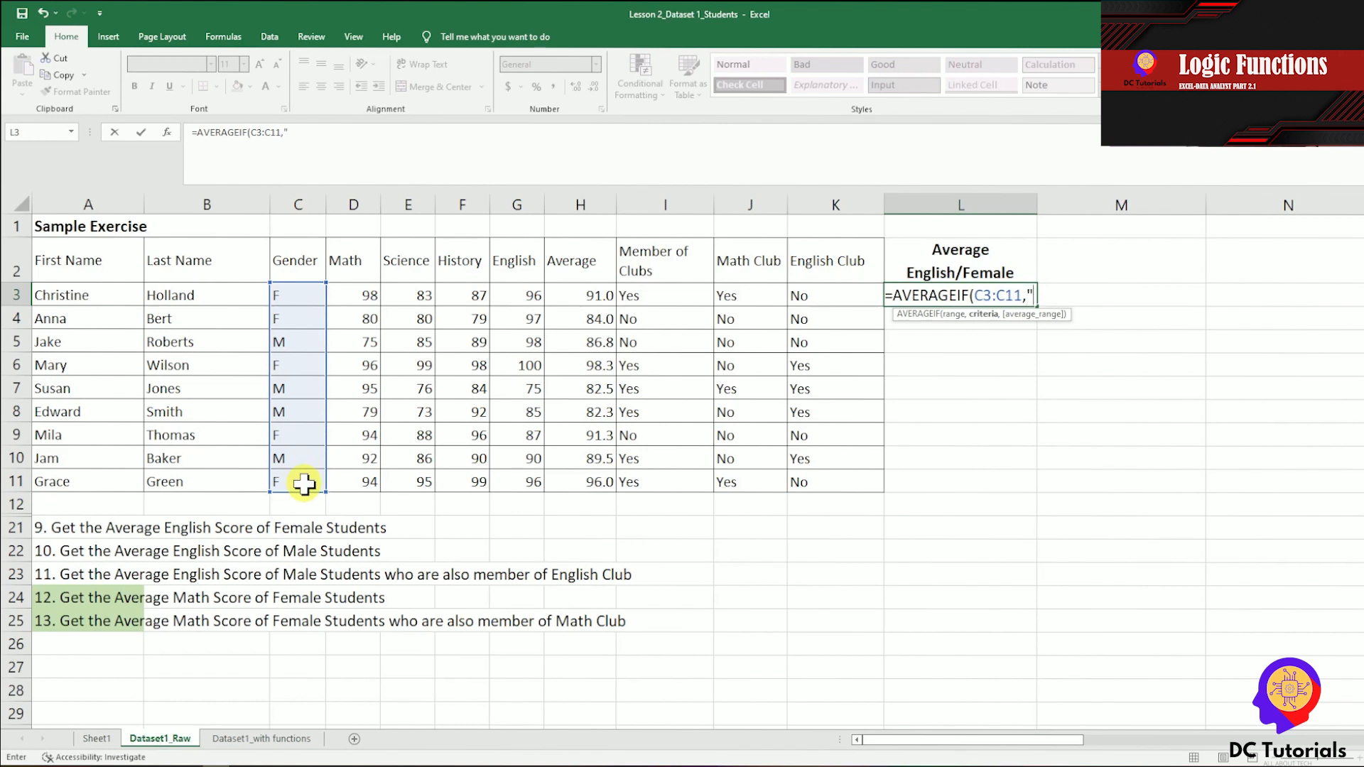
text(")
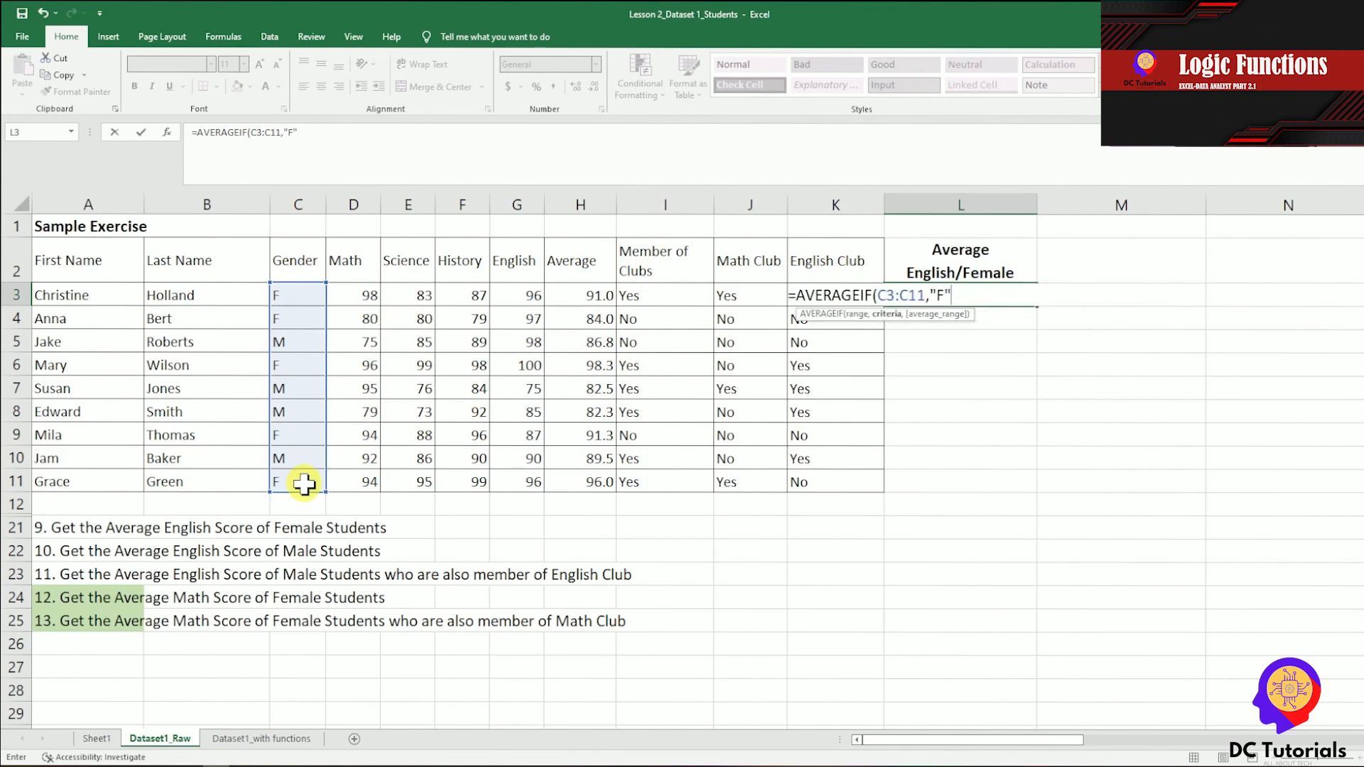
text(,)
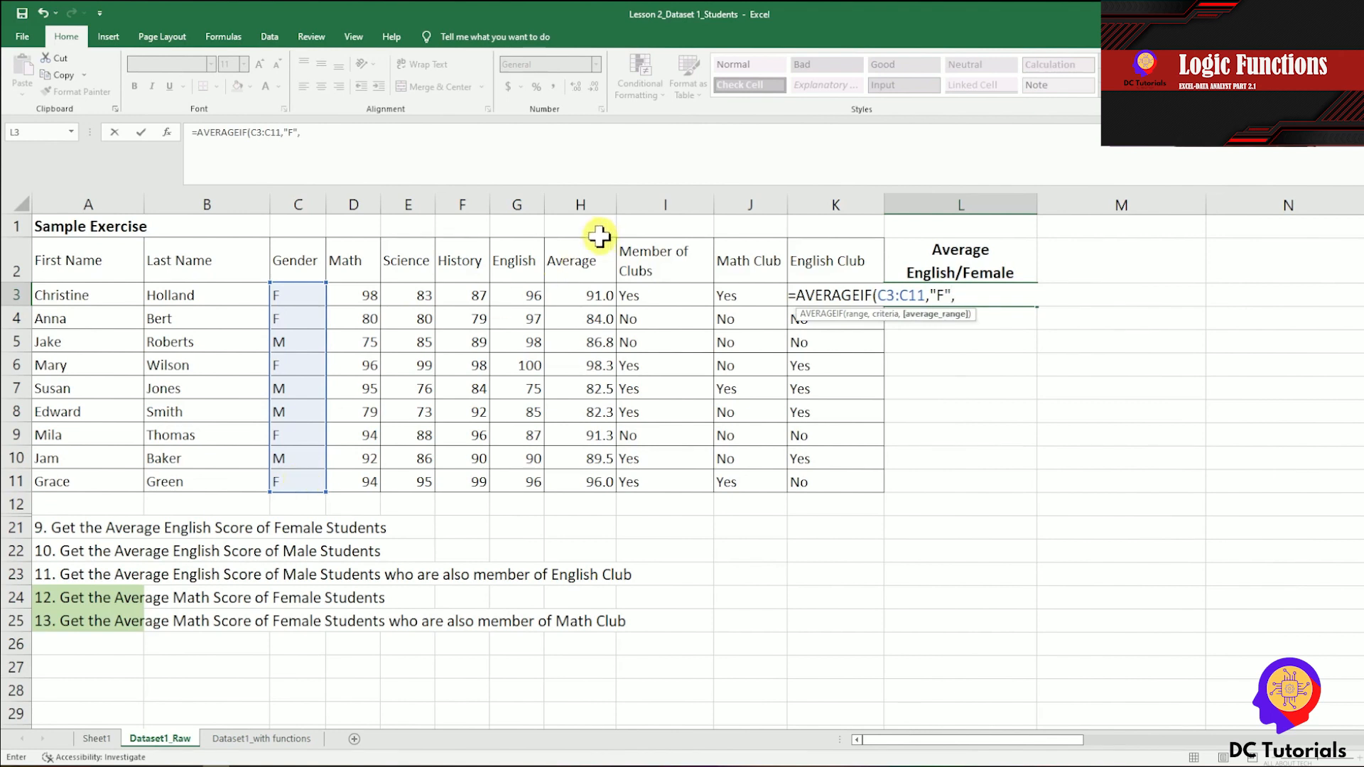
Finish the L3 AVERAGEIF formula with the English scores G3:G11 as the average range and commit it.
click(528, 295)
drag(528, 295, 533, 479)
text())
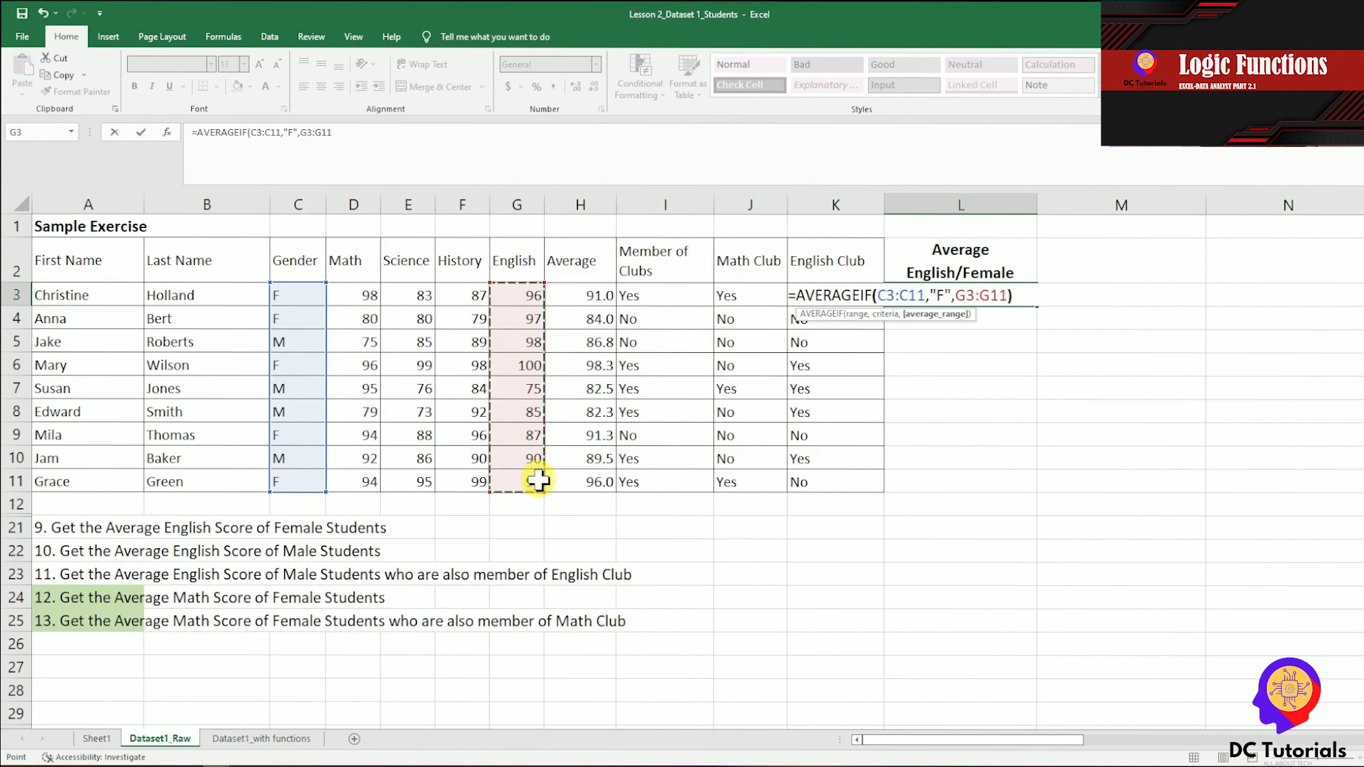
key(Return)
key(Up)
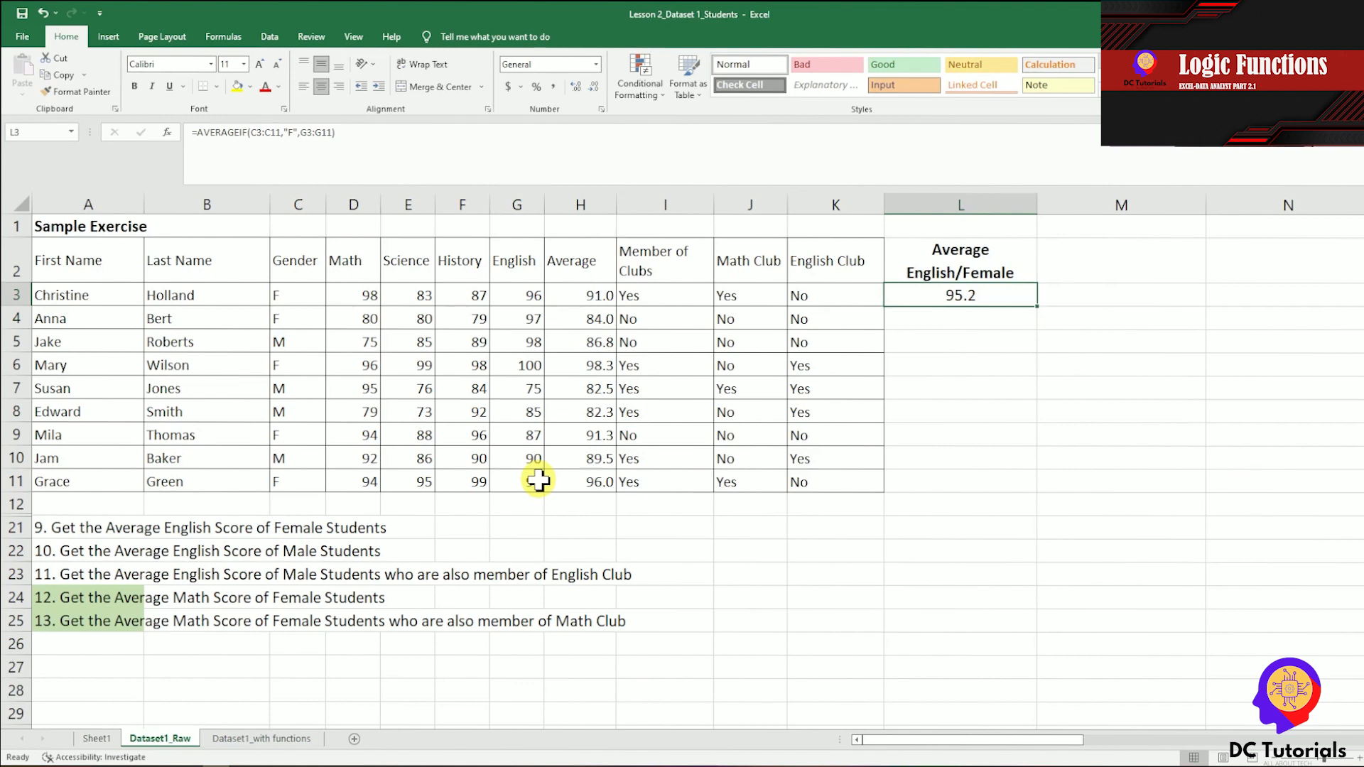
For exercise 10, copy the heading from L2 into M2.
click(45, 551)
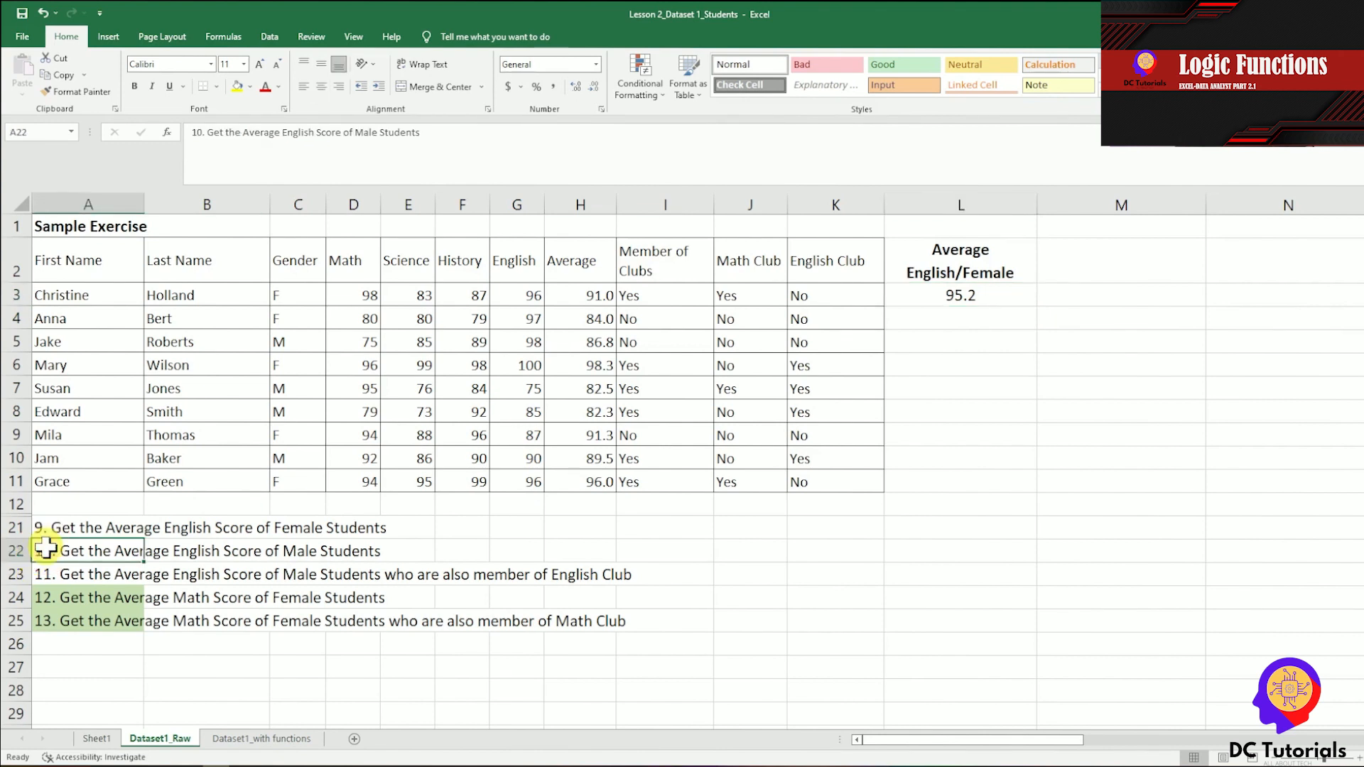
click(1091, 268)
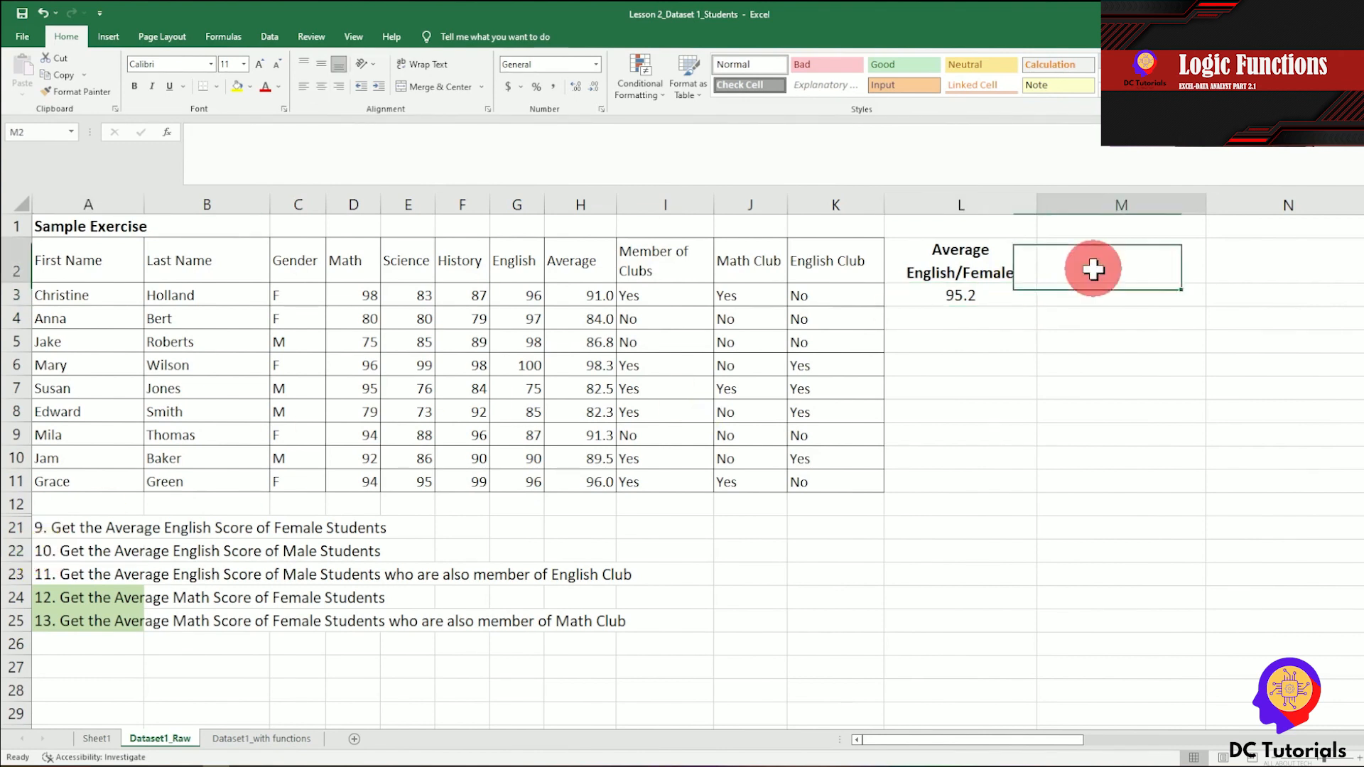
key(Left)
key(ctrl+c)
key(Right)
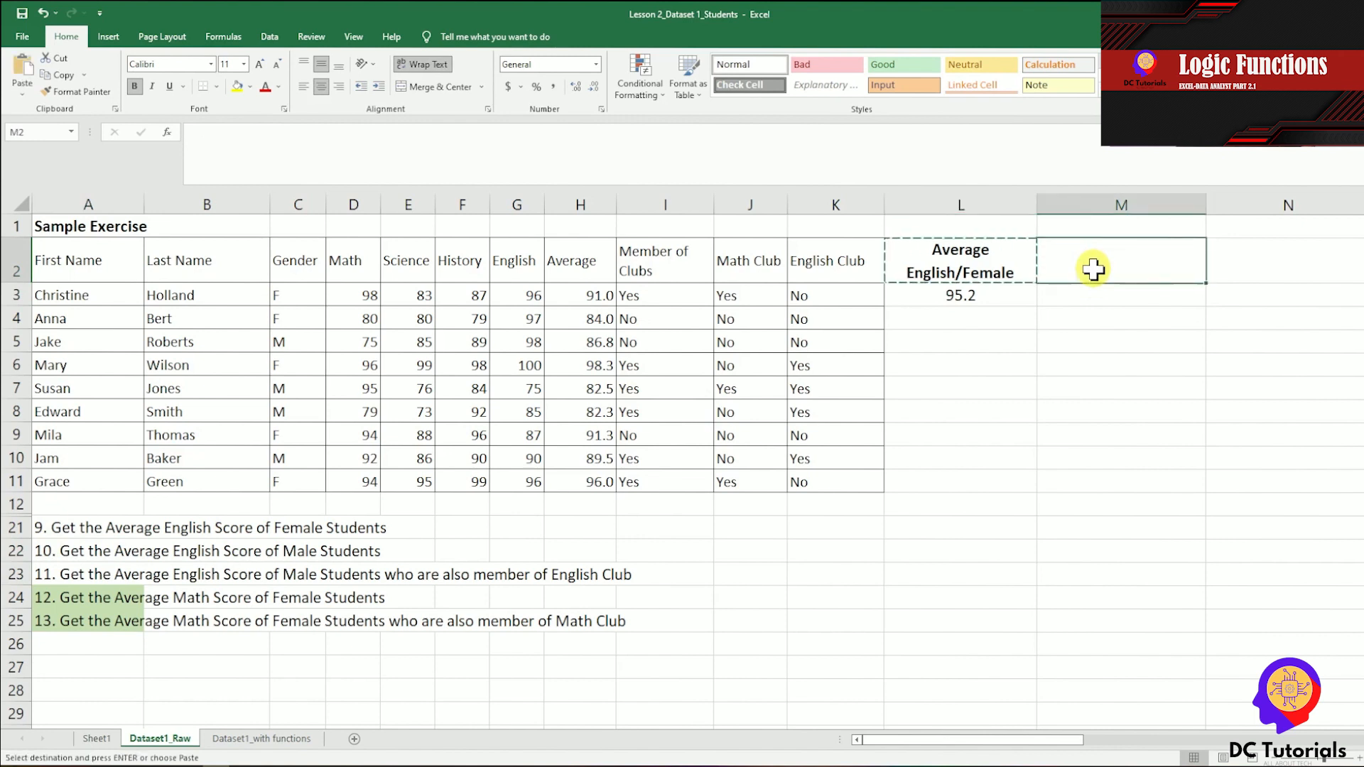
key(ctrl+v)
Change the heading in M2 to "Average English/Male".
click(1028, 139)
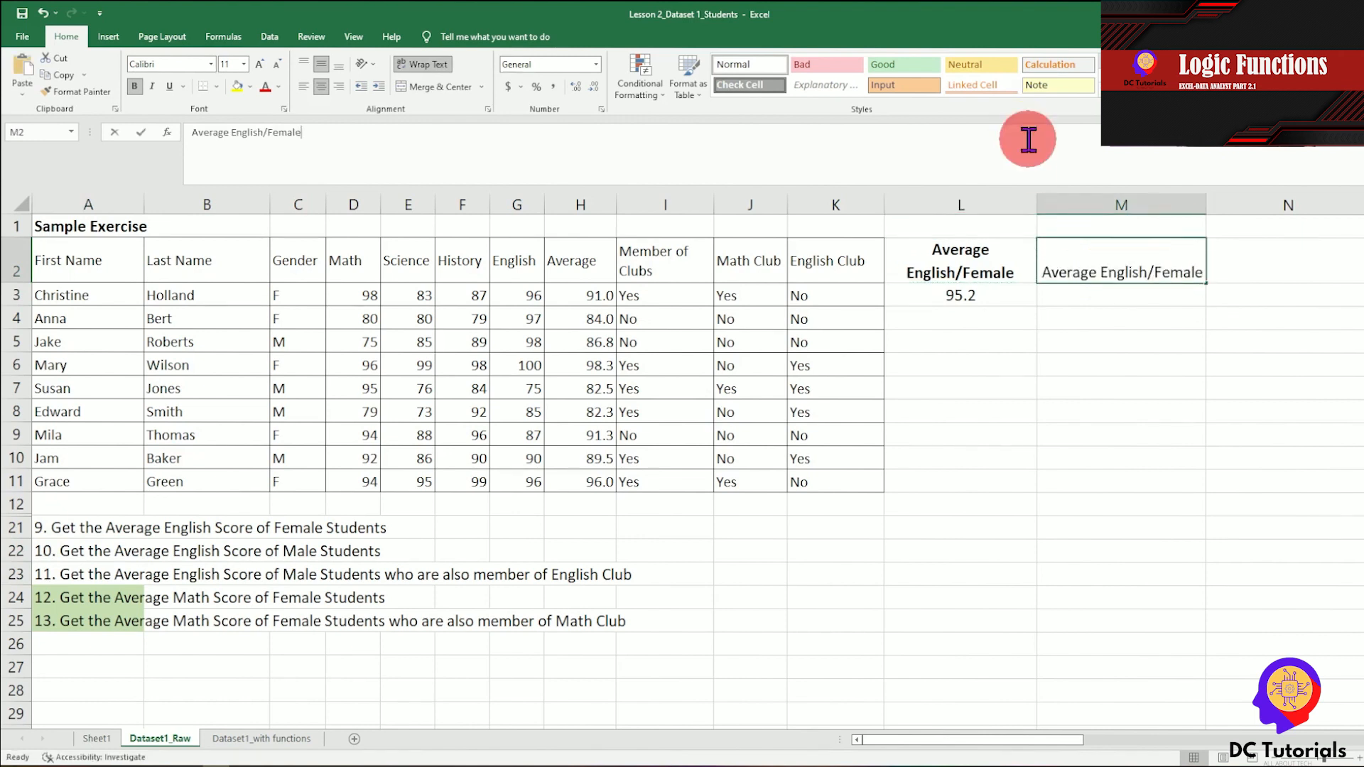
key(BackSpace)
key(BackSpace)
key(BackSpace)
key(BackSpace)
key(BackSpace)
key(BackSpace)
text(Male)
key(Return)
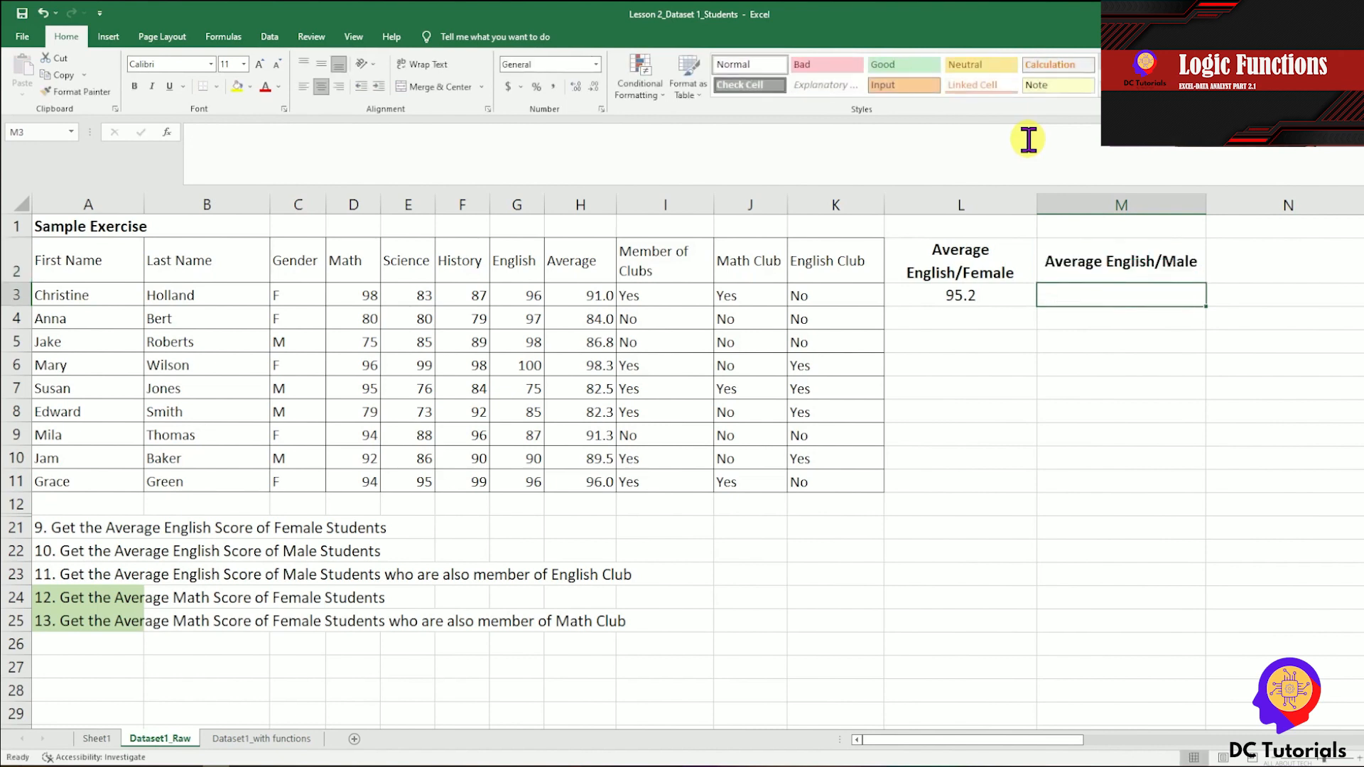
Copy the text of the L3 AVERAGEIF formula into M3, keeping the ranges C3:C11 and G3:G11.
key(Left)
drag(345, 133, 126, 130)
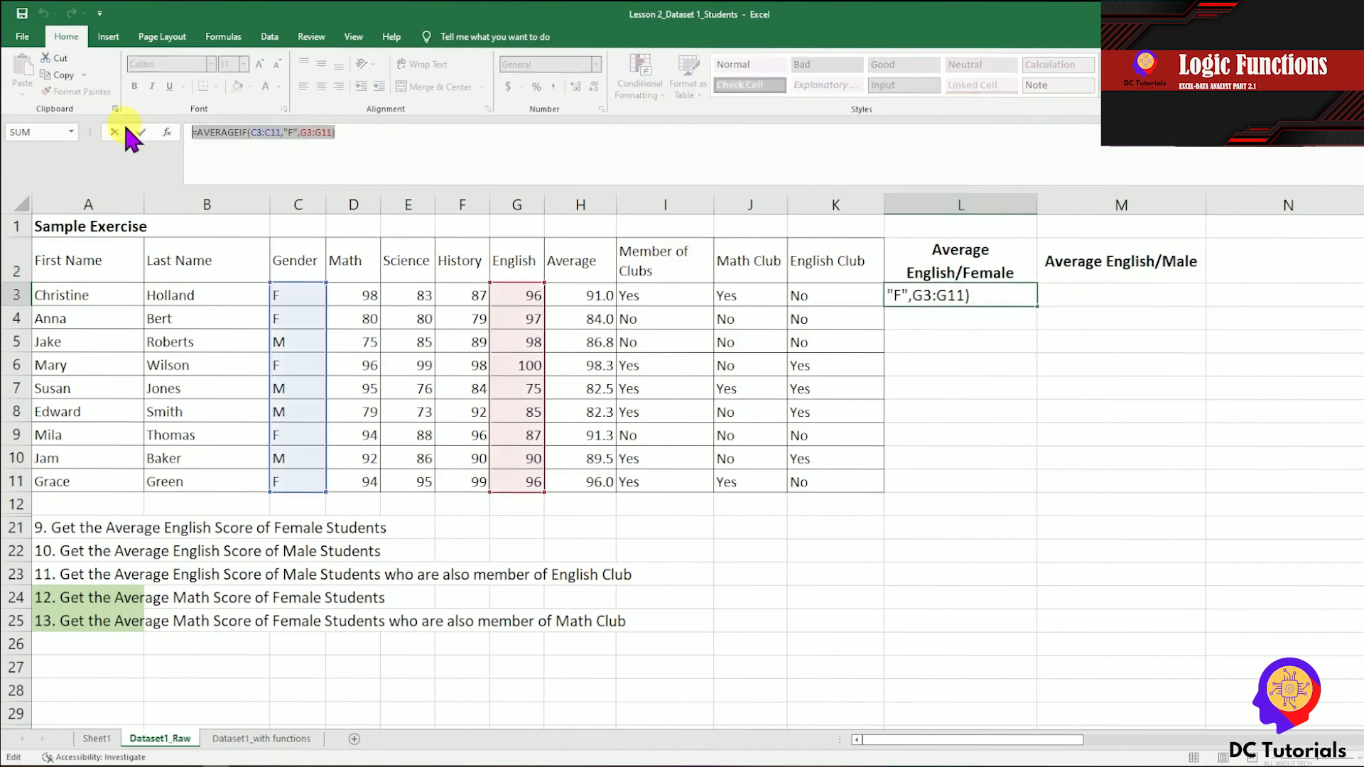
key(ctrl+c)
key(Tab)
click(294, 135)
key(ctrl+v)
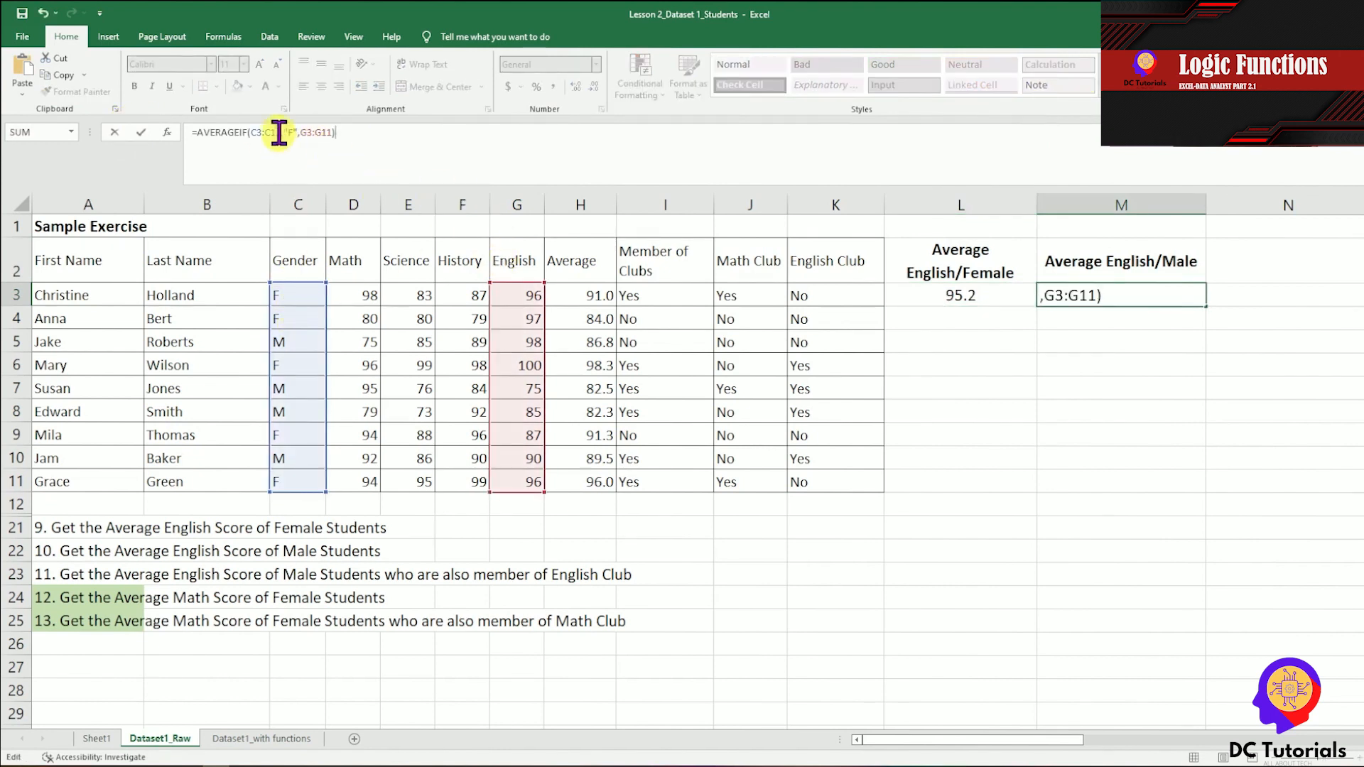
Change the criterion in the M3 formula to "M", commit it, and increase the displayed decimal places.
key(BackSpace)
text(M)
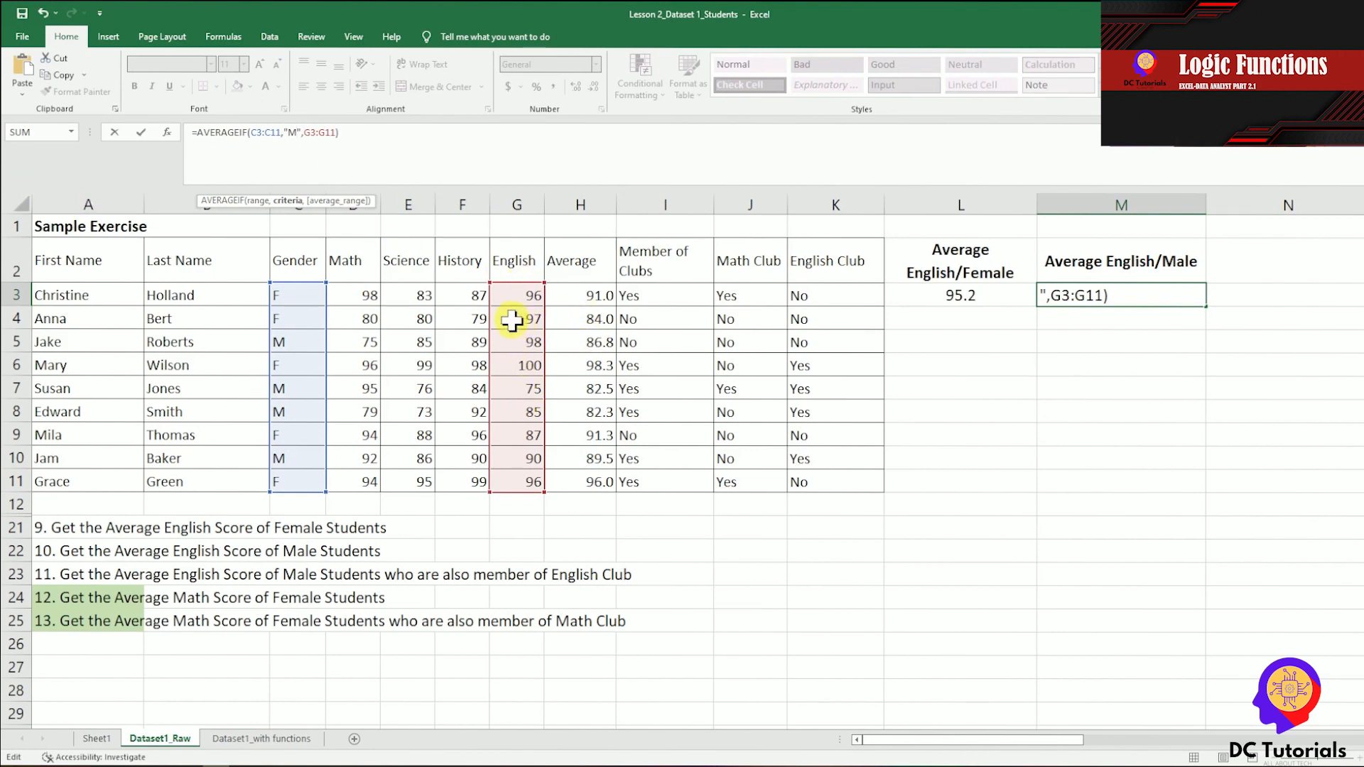
click(398, 146)
key(ctrl+Return)
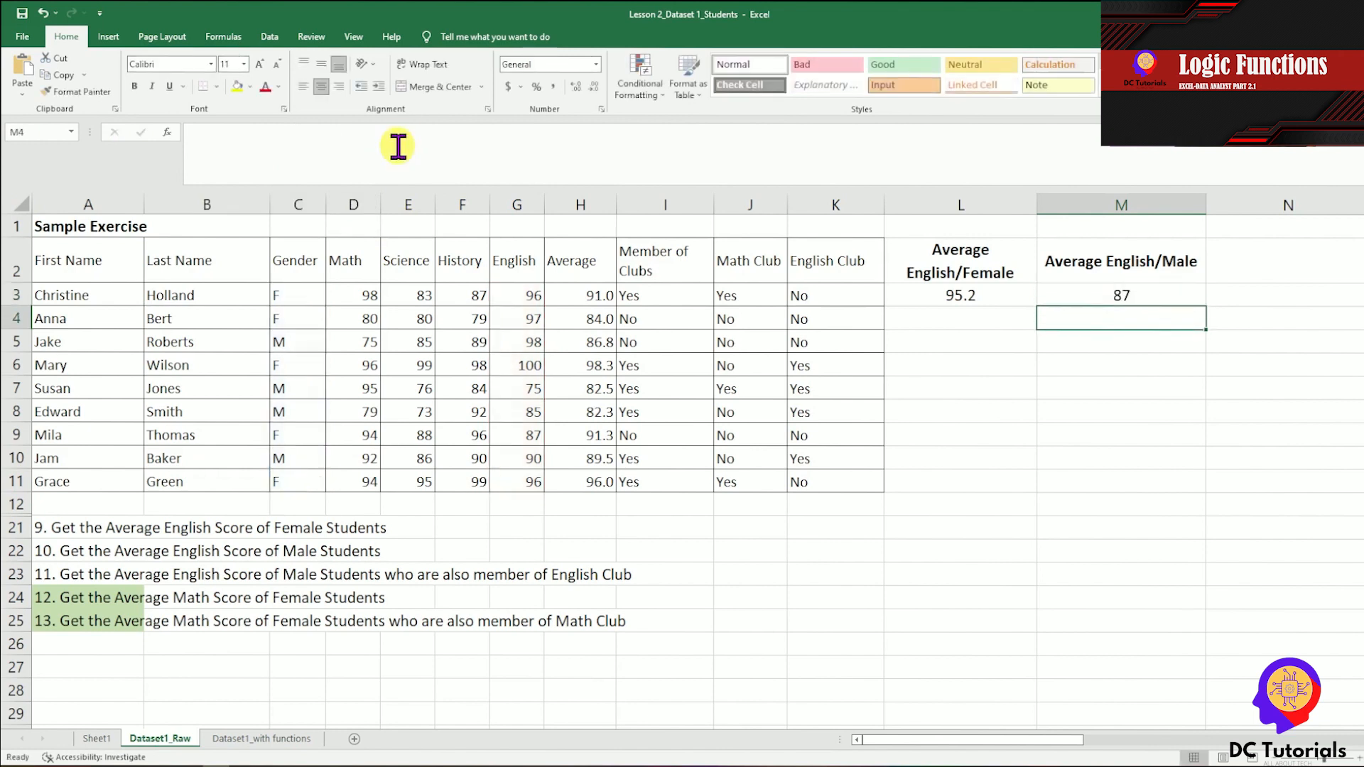
click(572, 86)
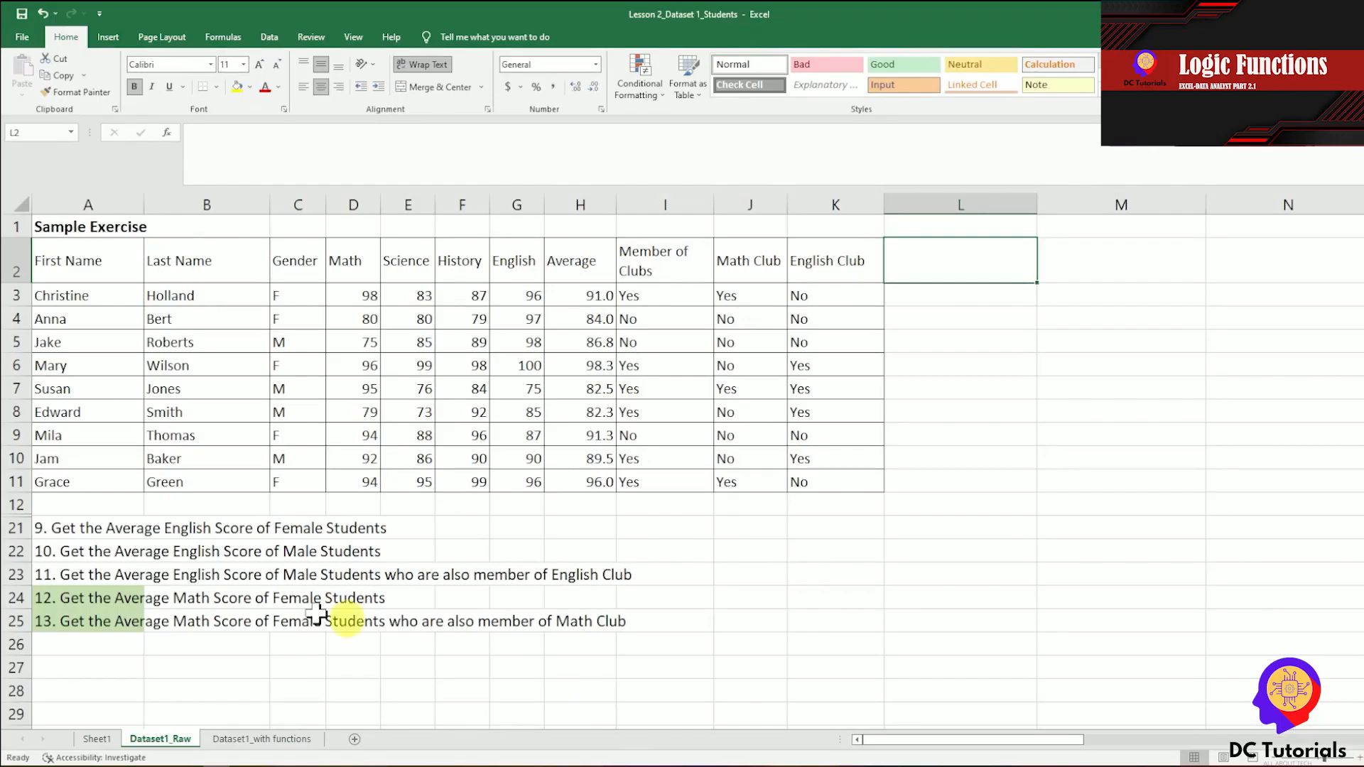
Review the columns needed for exercise 11, widen column L, and enter the heading "Average English/male/English Club" in L2.
click(62, 577)
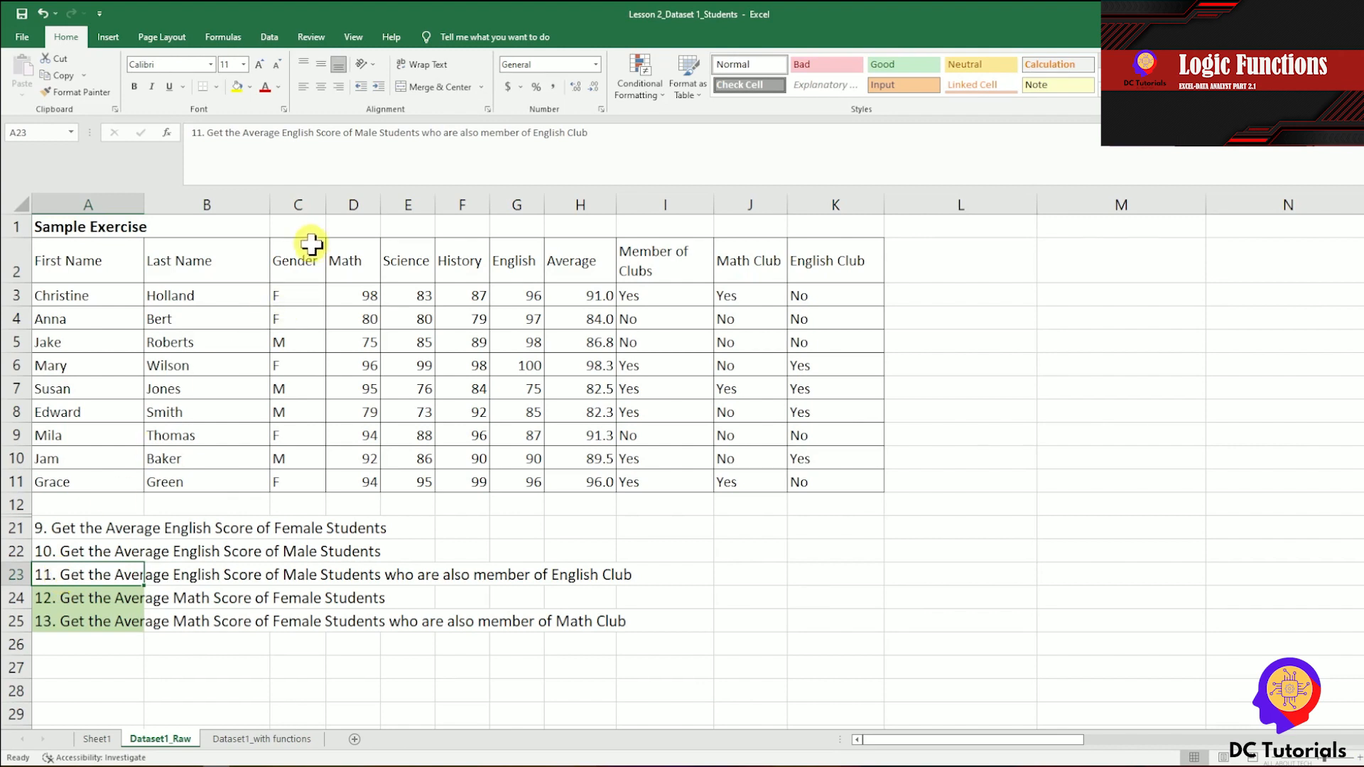
drag(312, 264, 311, 483)
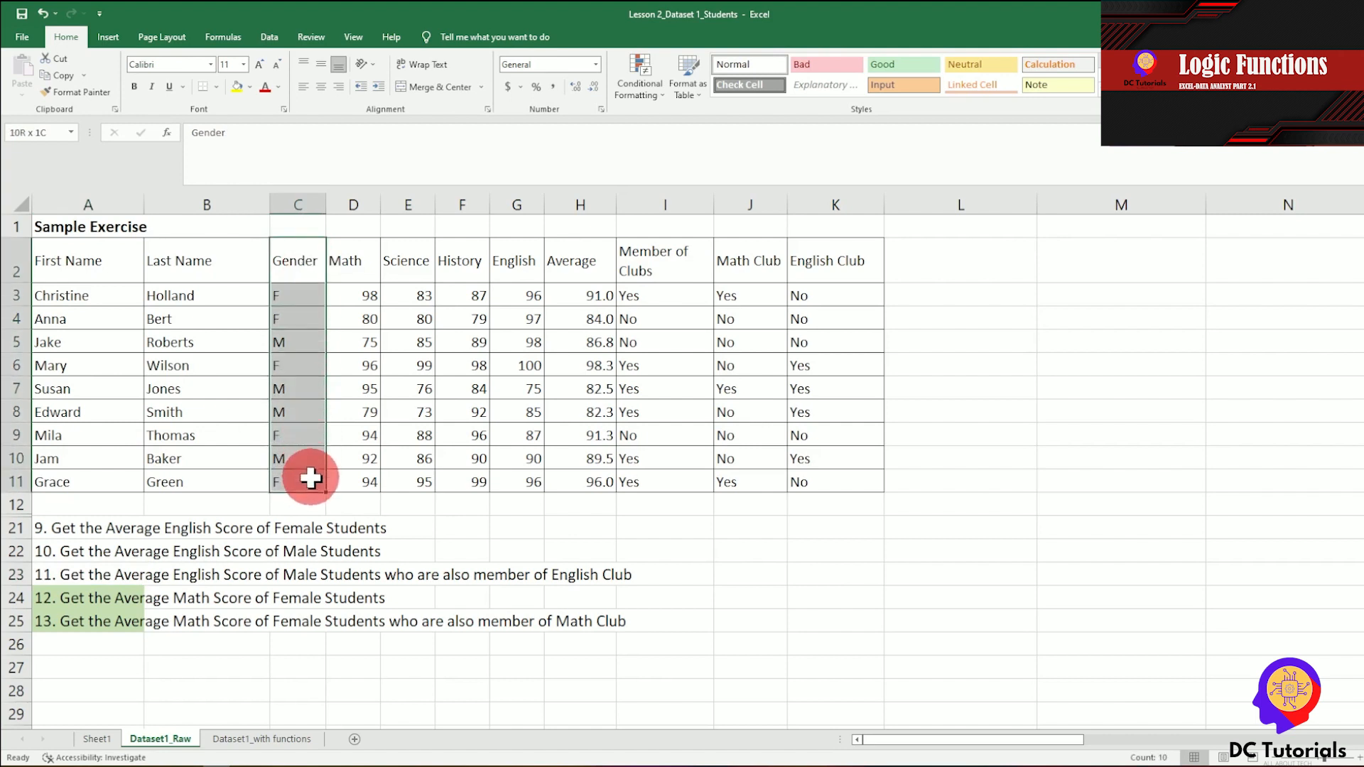
drag(856, 265, 864, 477)
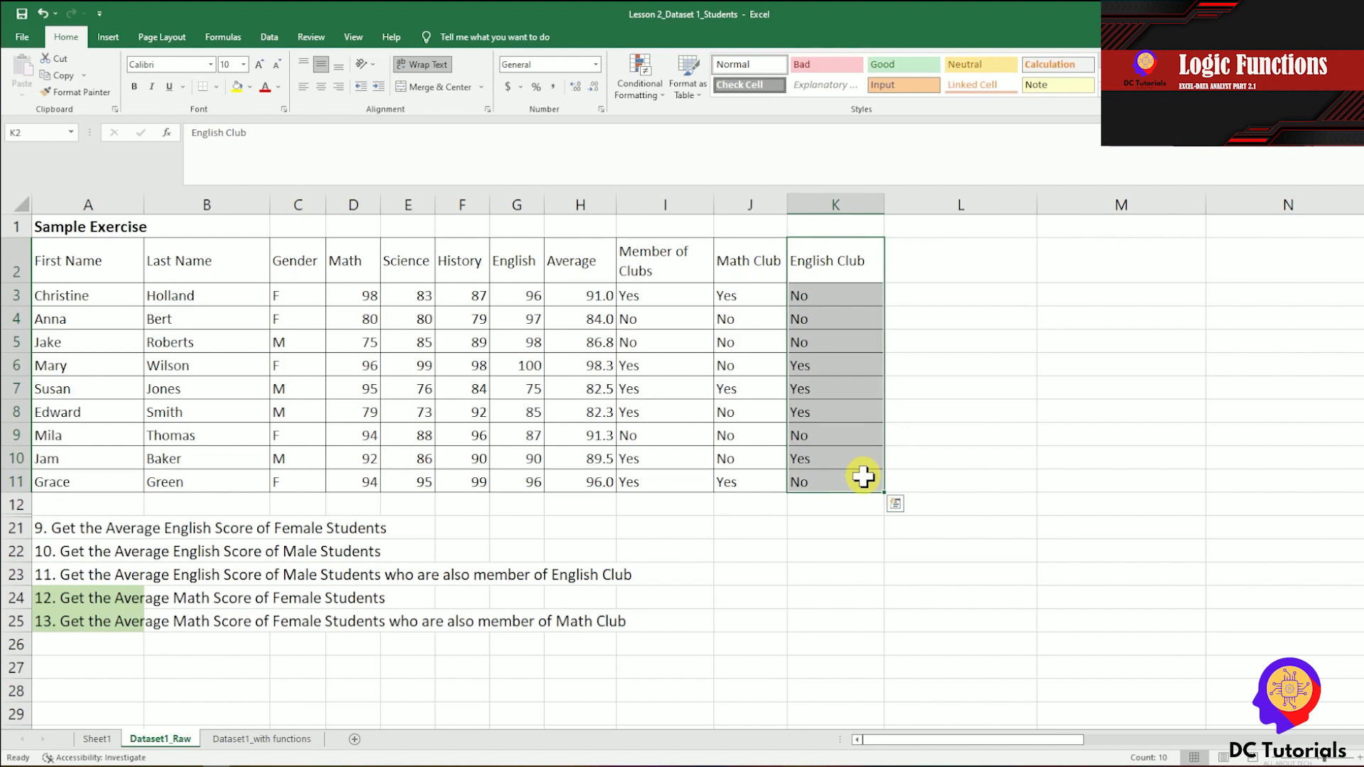
drag(520, 268, 522, 483)
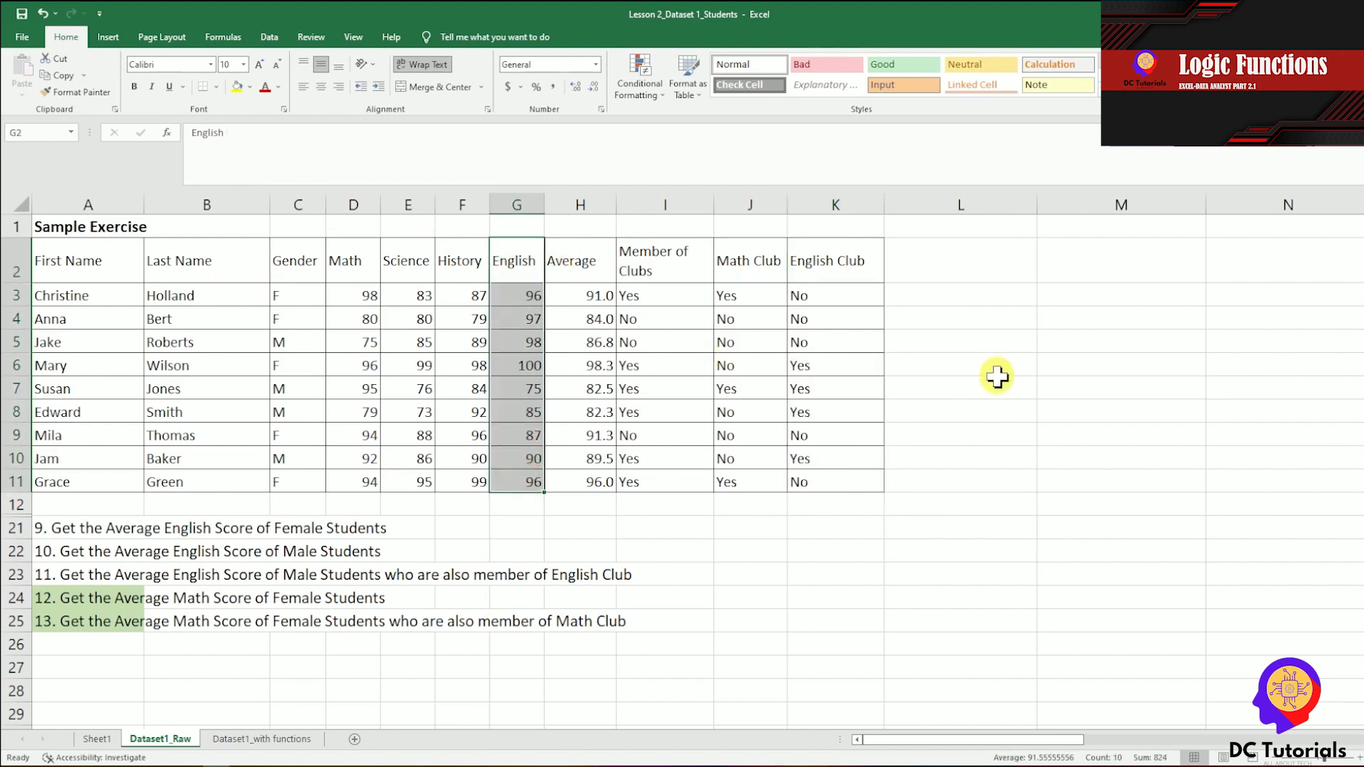
click(981, 262)
drag(1038, 205, 1125, 206)
text(Average)
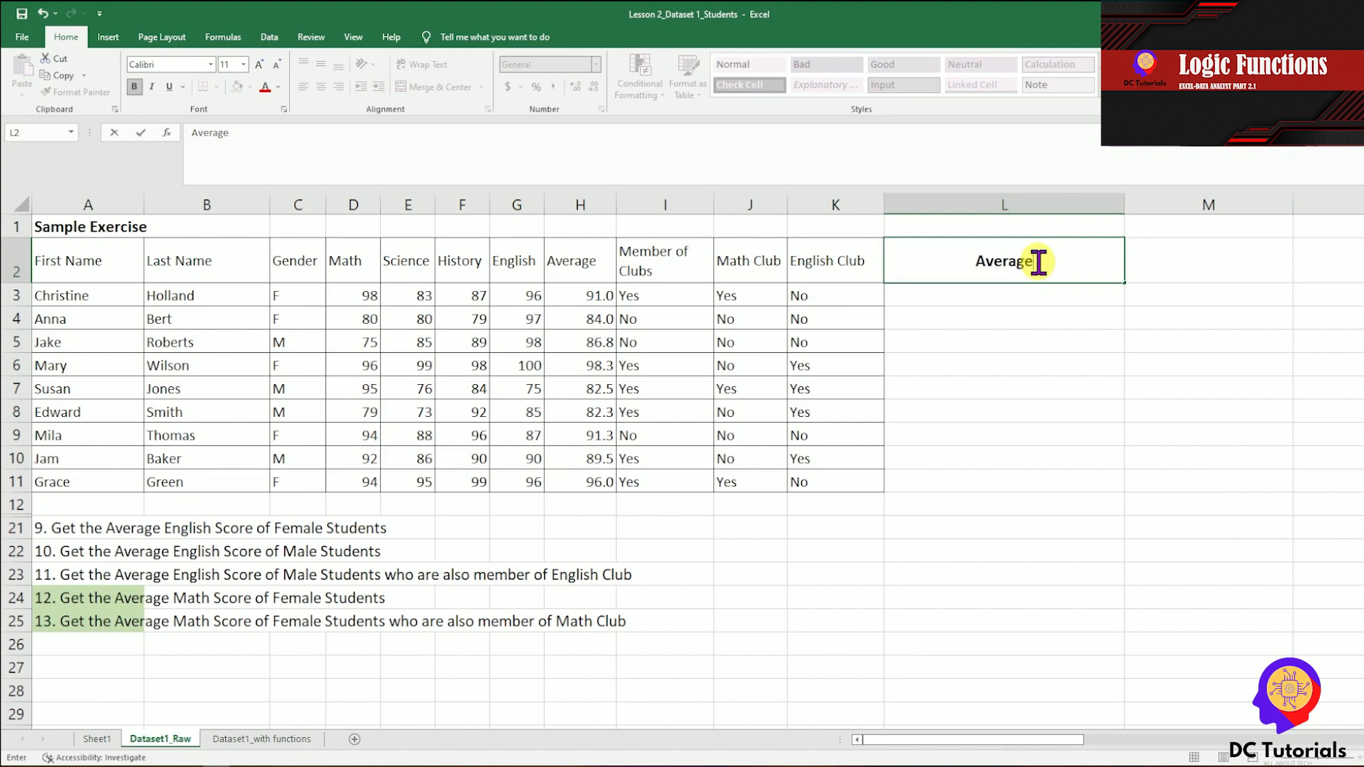
text( English/mal)
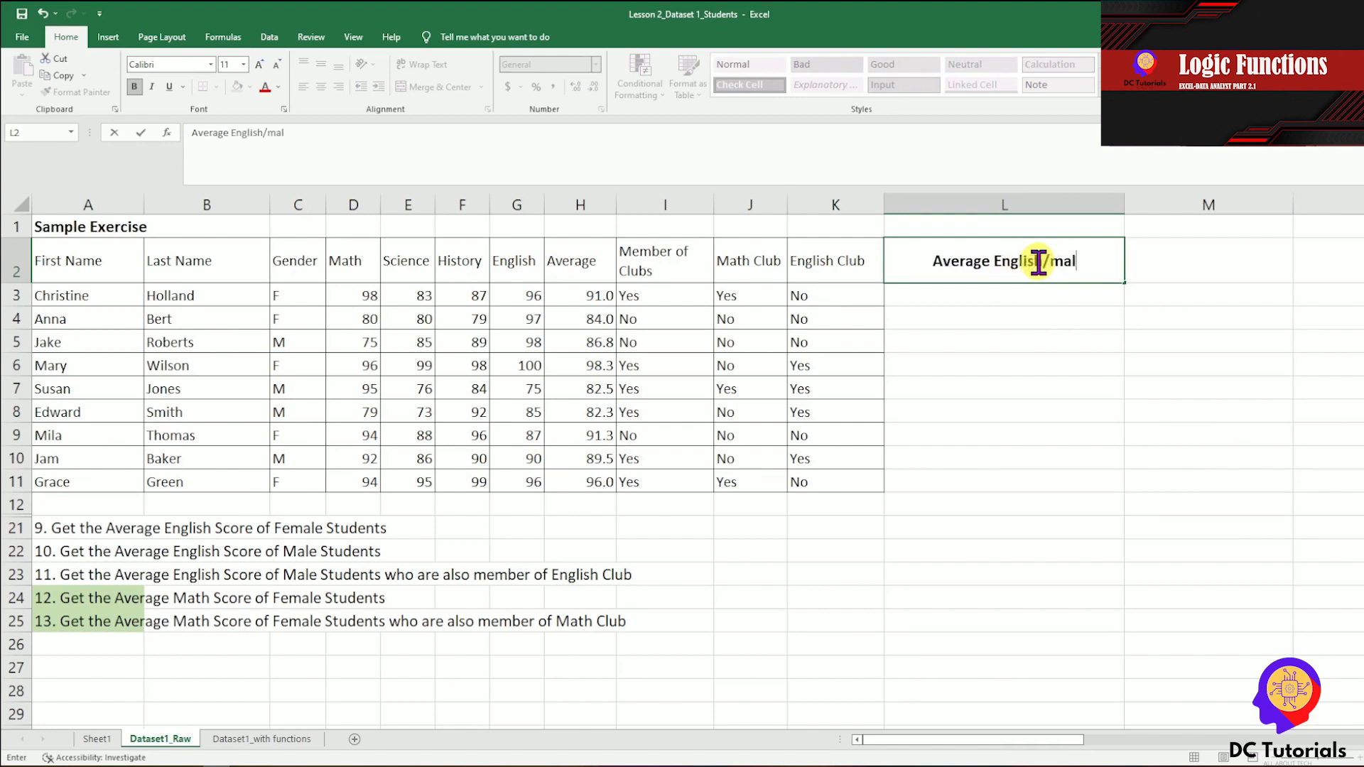
text(e/English Club)
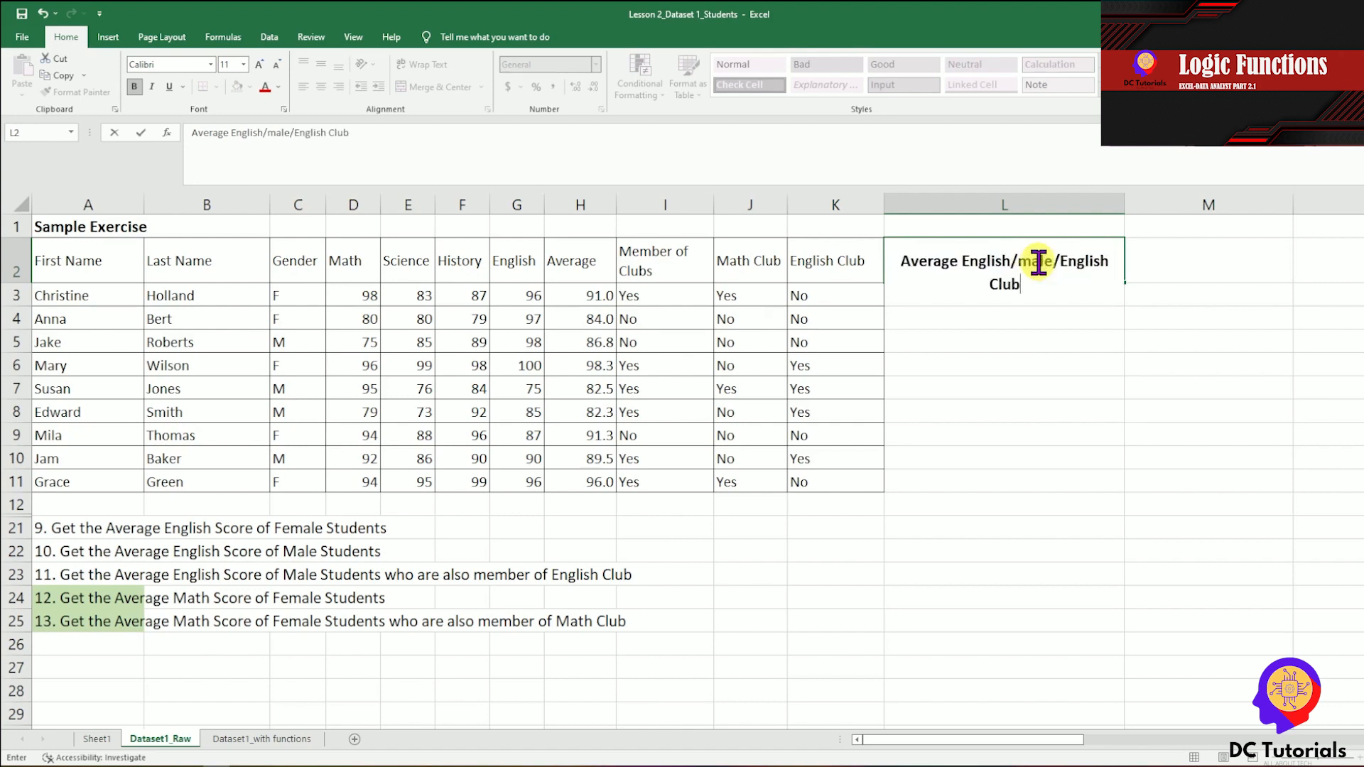
key(Return)
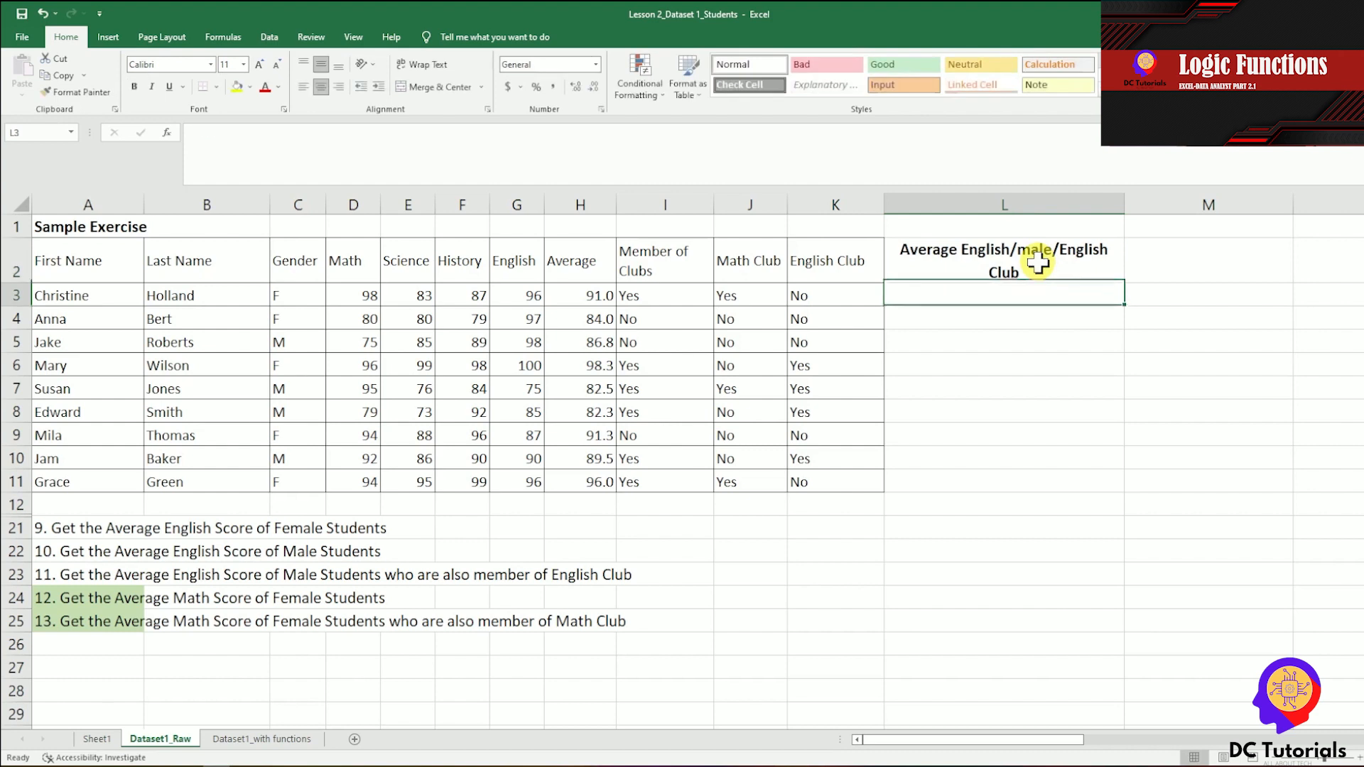
Start an AVERAGEIFS formula in L3 with the English scores G3:G11 as the average range.
text(=)
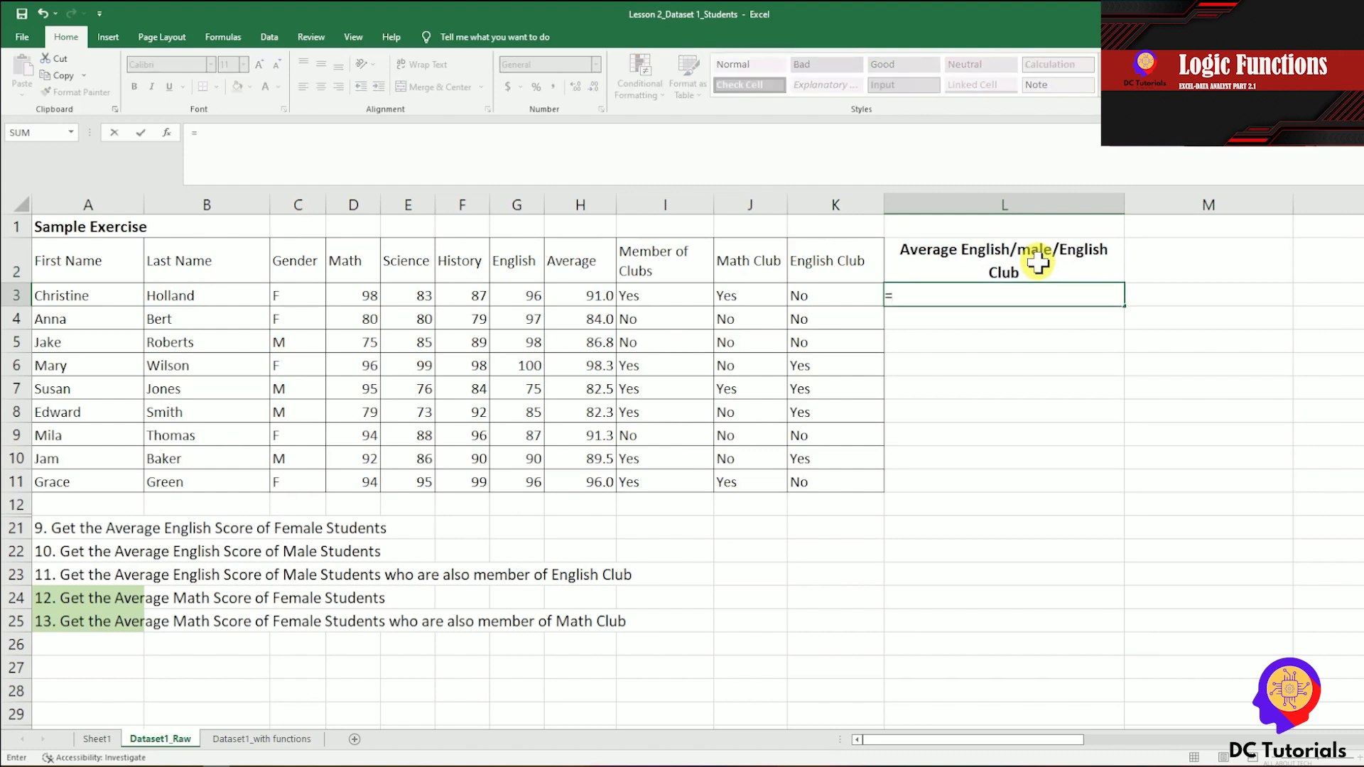
text(AVERAGEIFD)
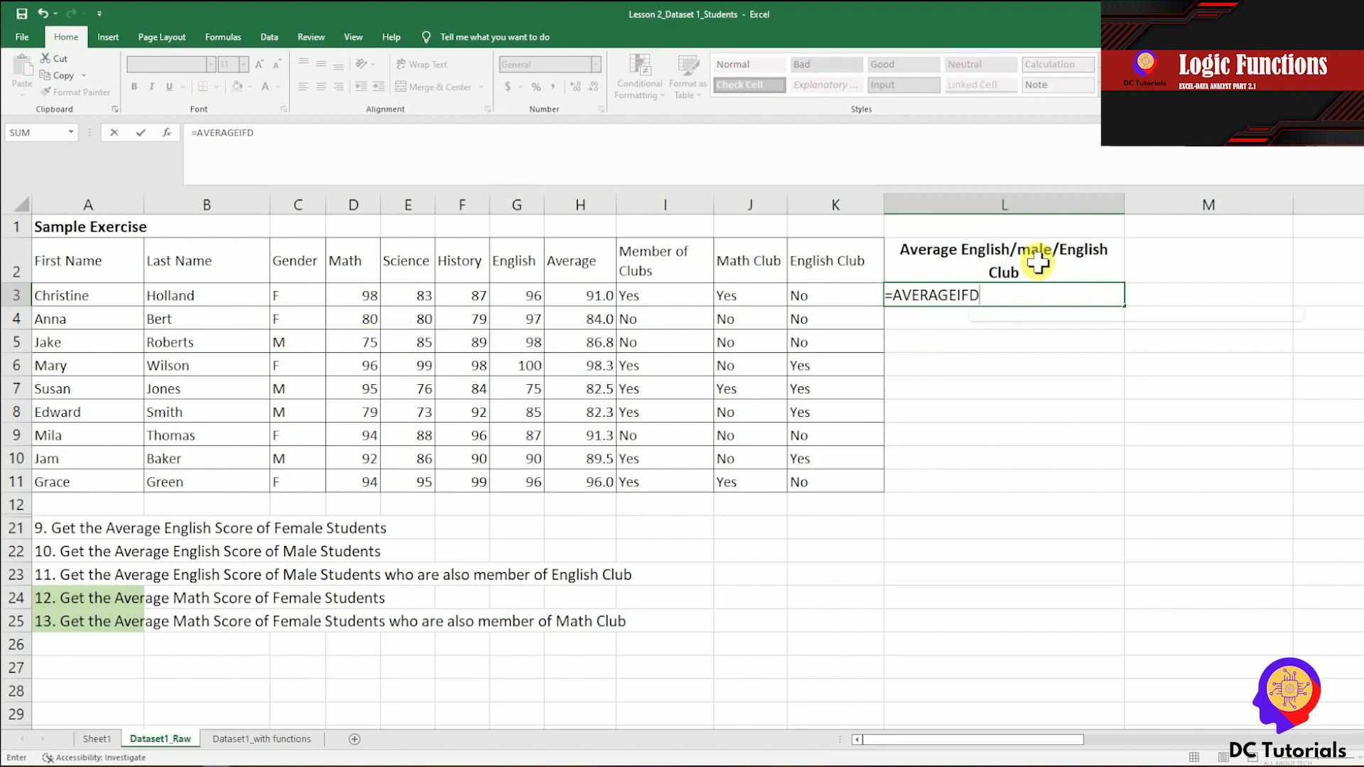
key(BackSpace)
text(S()
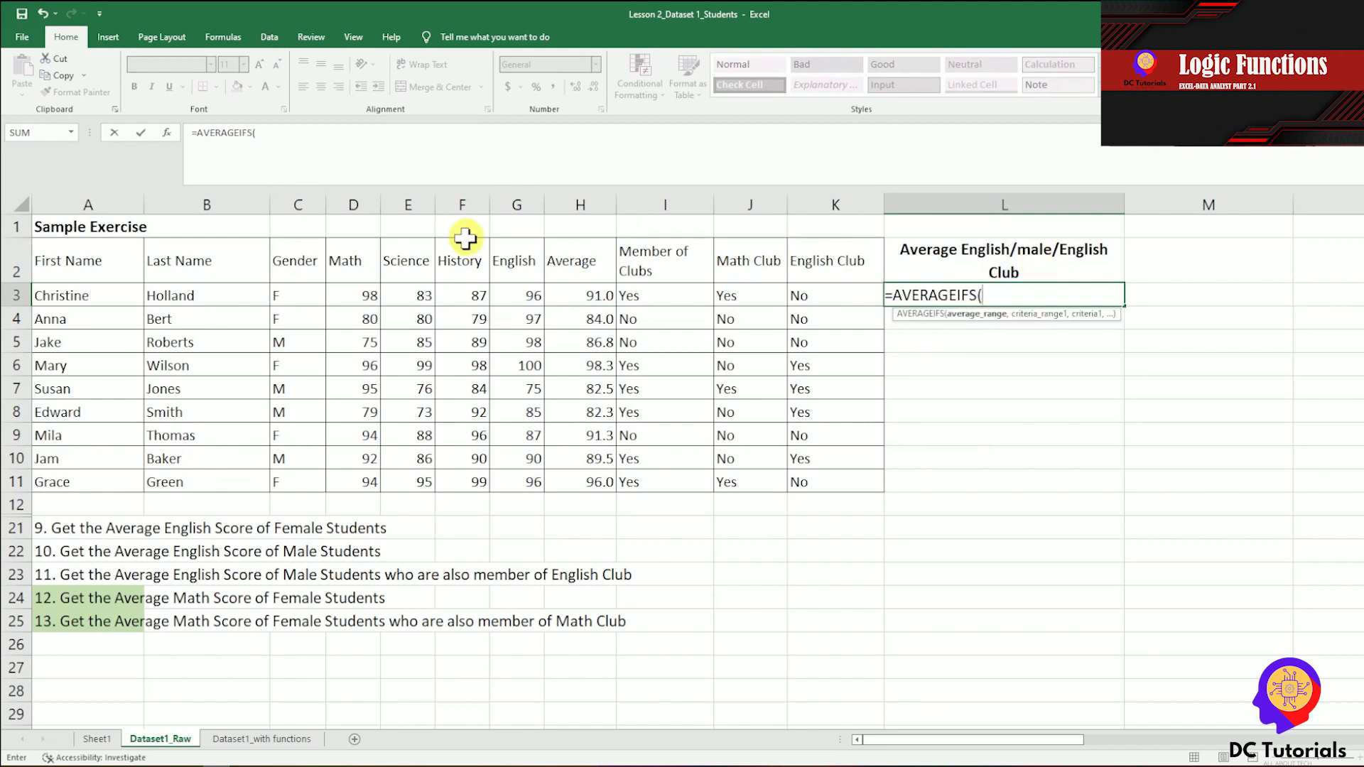
click(521, 296)
drag(521, 295, 531, 482)
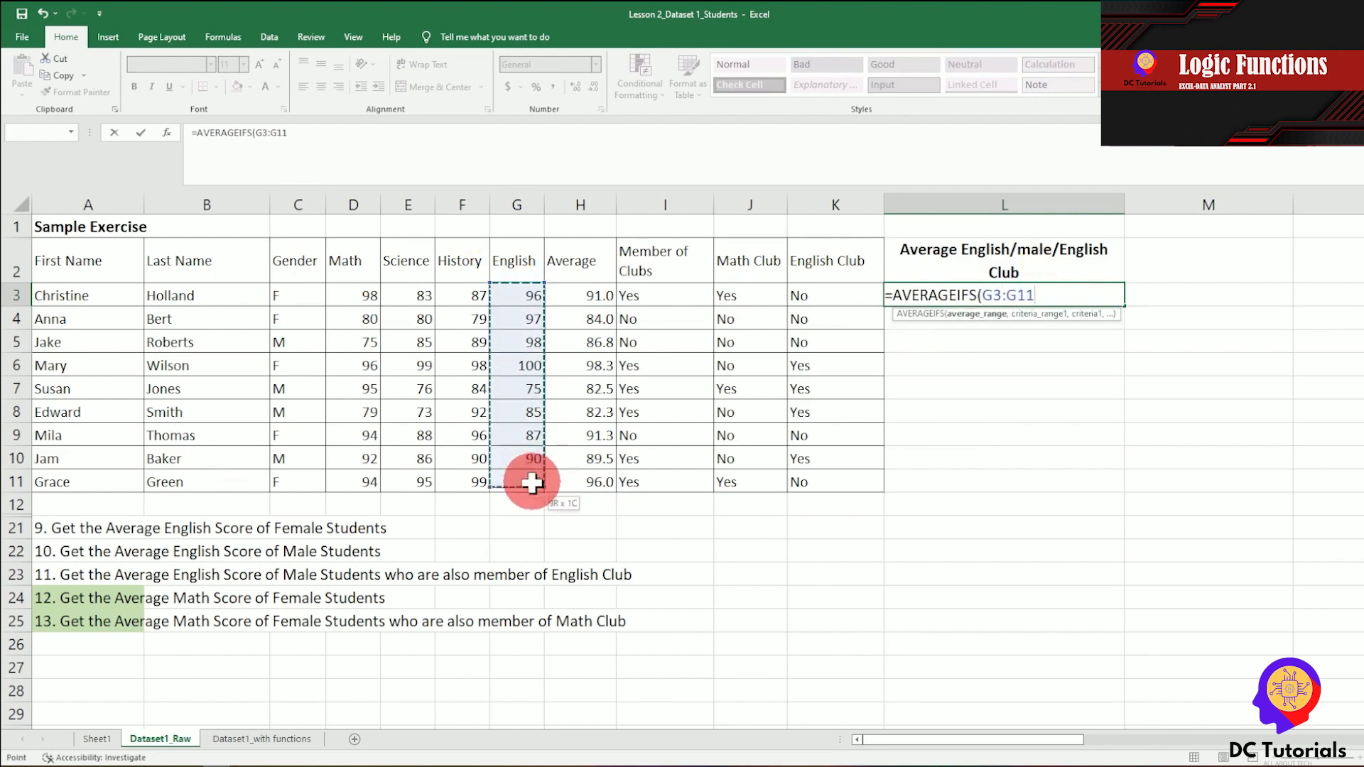
text(,)
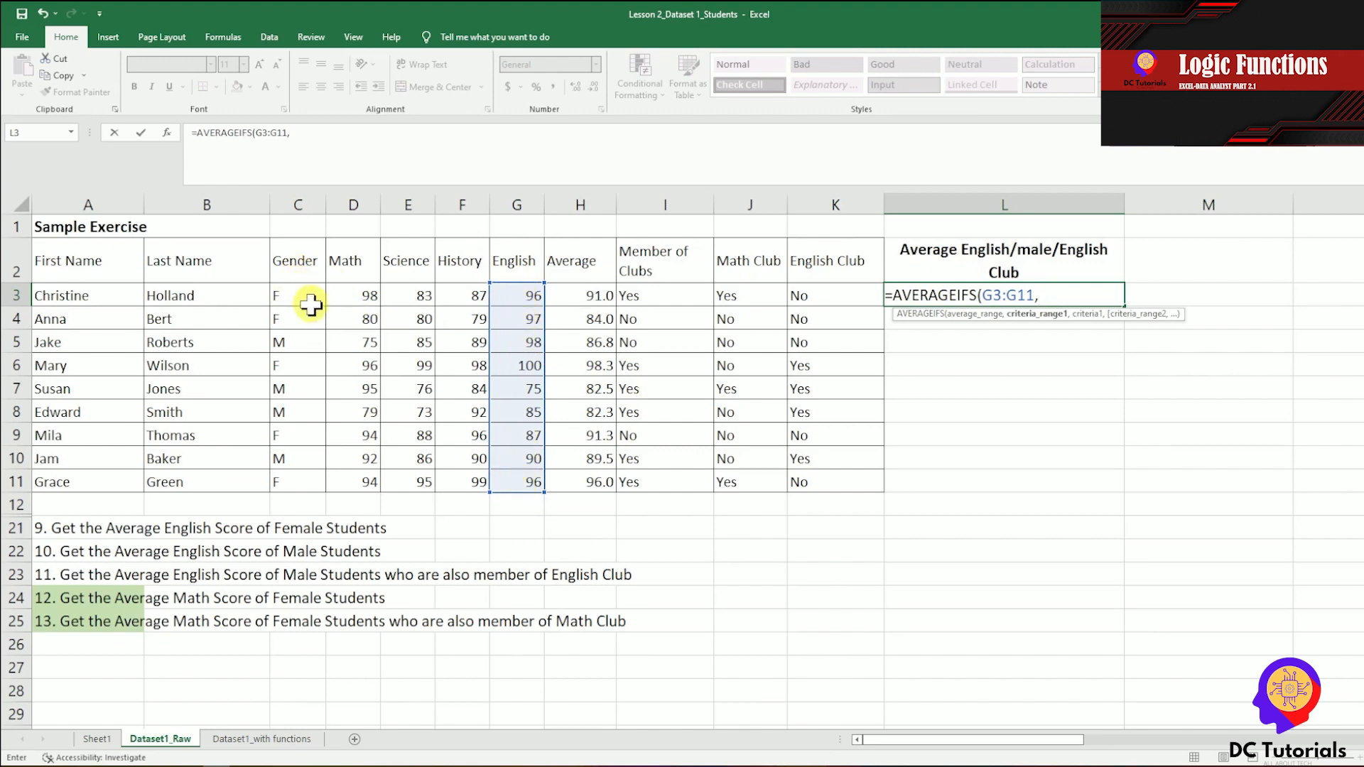
Add the first condition to the L3 AVERAGEIFS formula: gender range C3:C11 with the criterion "M".
drag(295, 290, 311, 484)
text(,"M",)
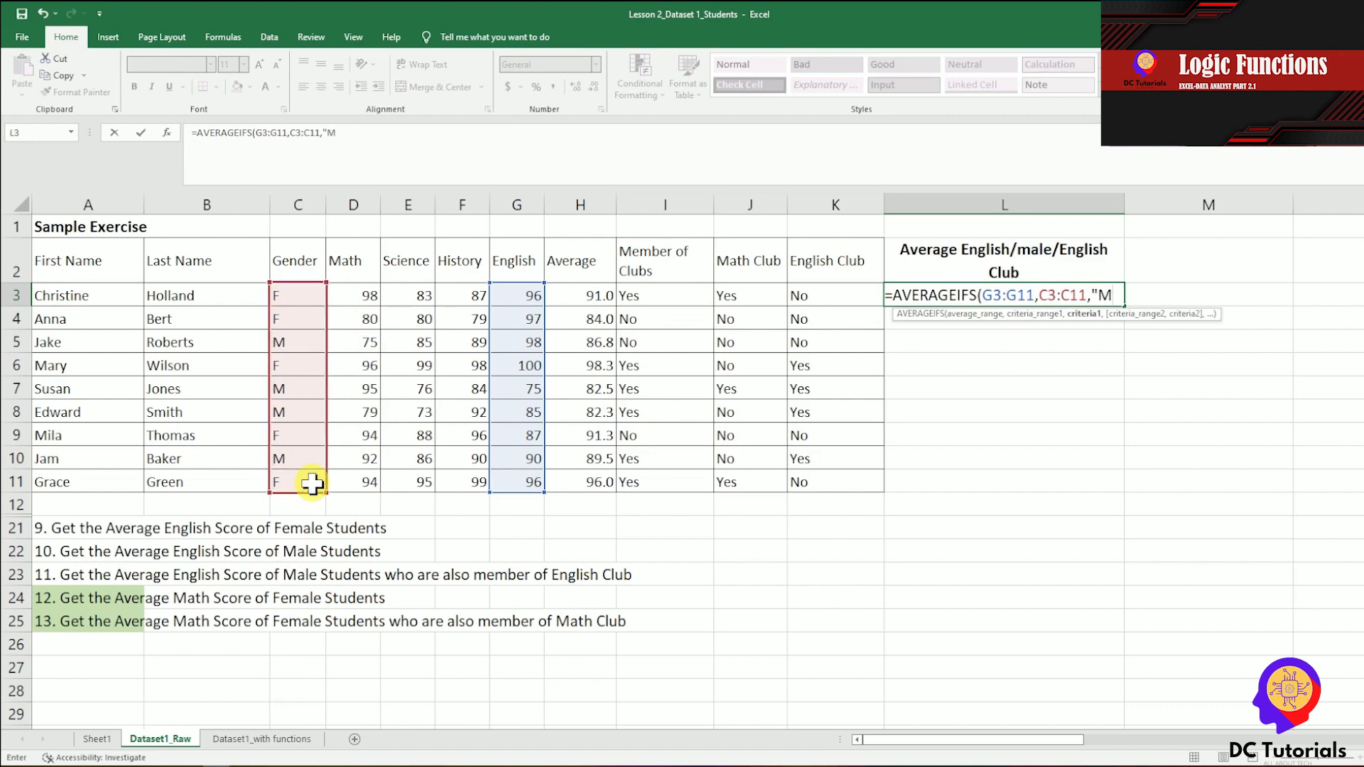
Complete the L3 AVERAGEIFS formula with the second condition: English Club range K3:K11 with the criterion "yes", and commit it.
drag(838, 292, 848, 476)
text(,"yes"))
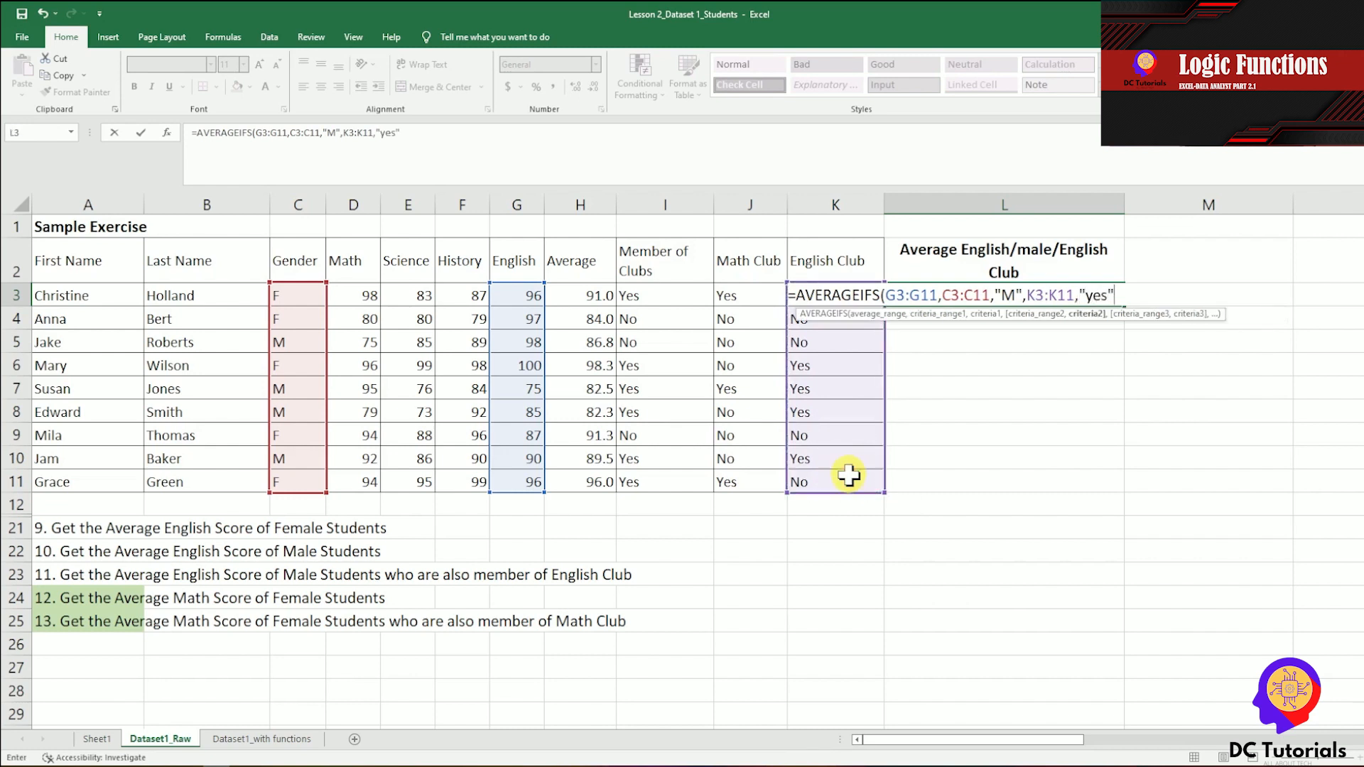
key(Return)
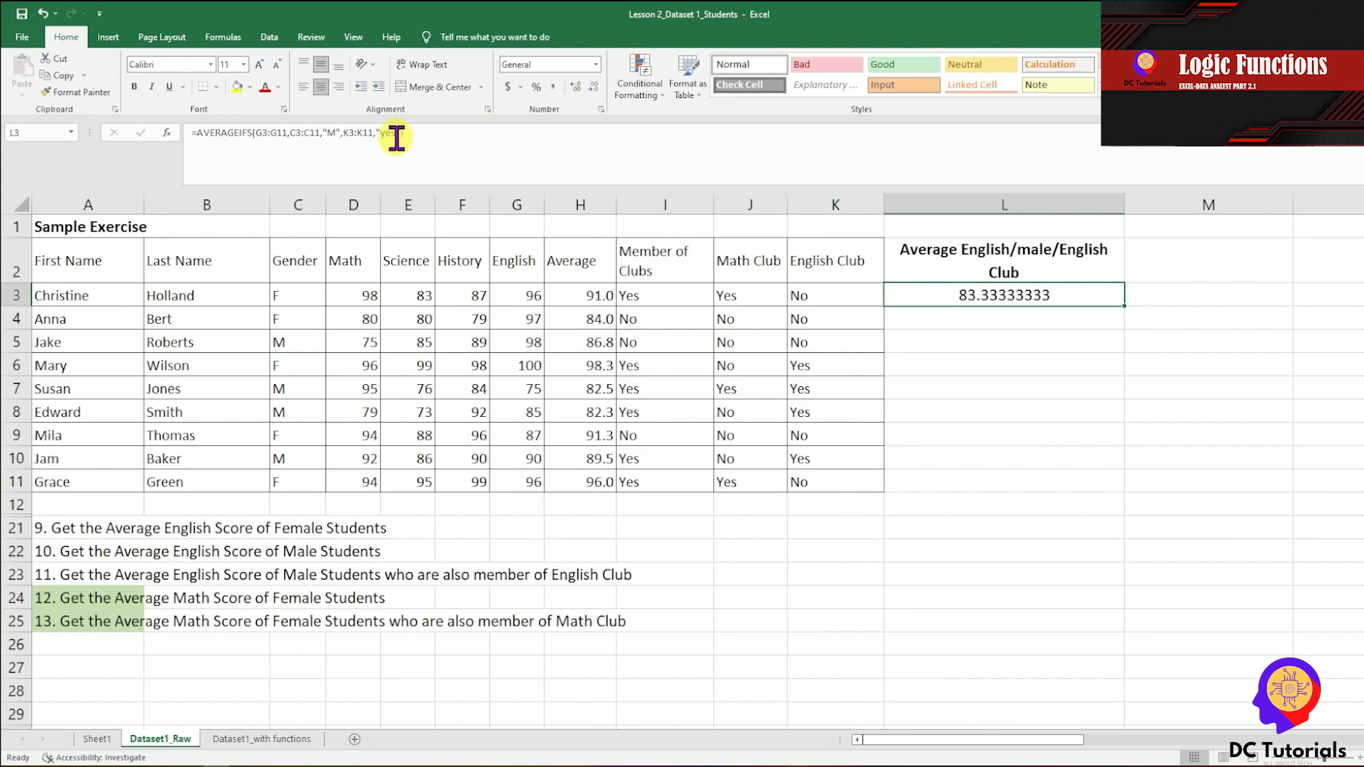
Reopen the L3 formula to check the optional third criteria argument, restore its original ending, and commit it.
click(424, 134)
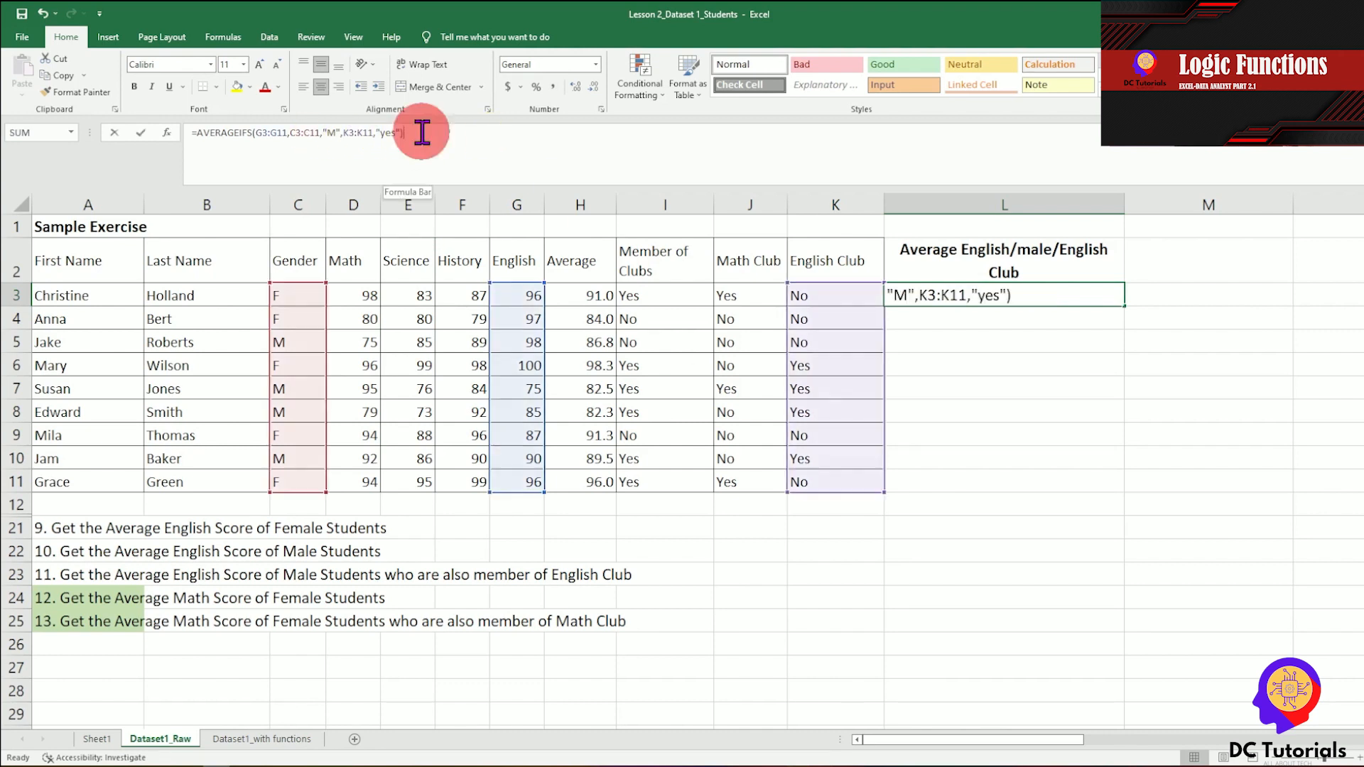
key(BackSpace)
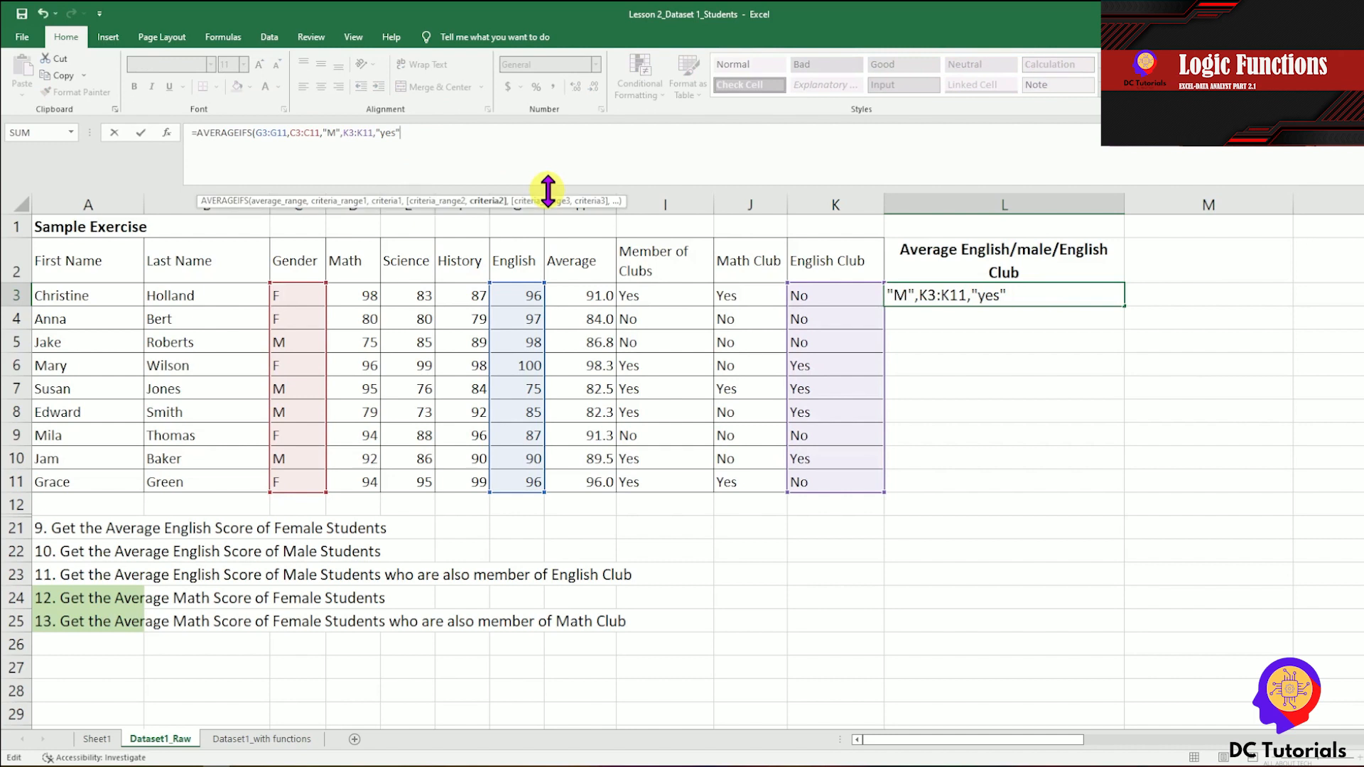
text(,)
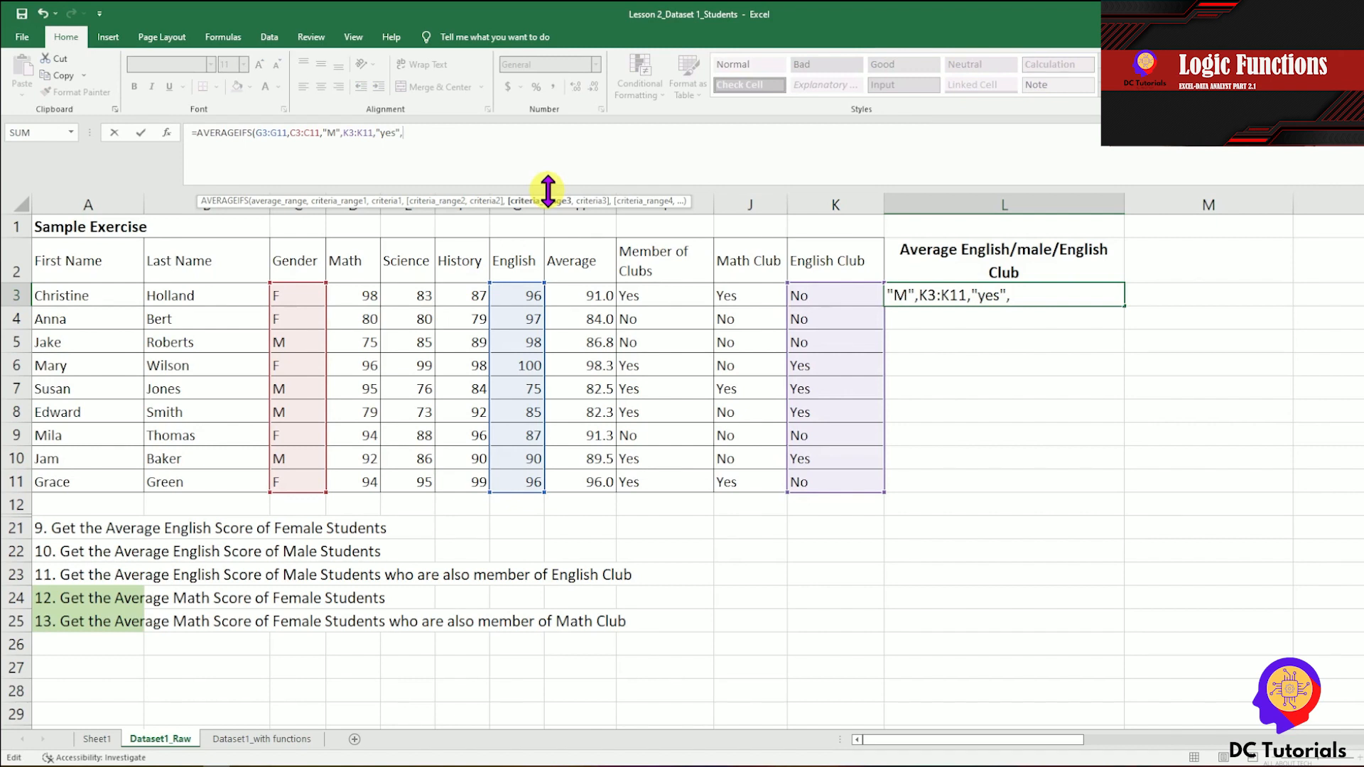
key(BackSpace)
text())
key(Return)
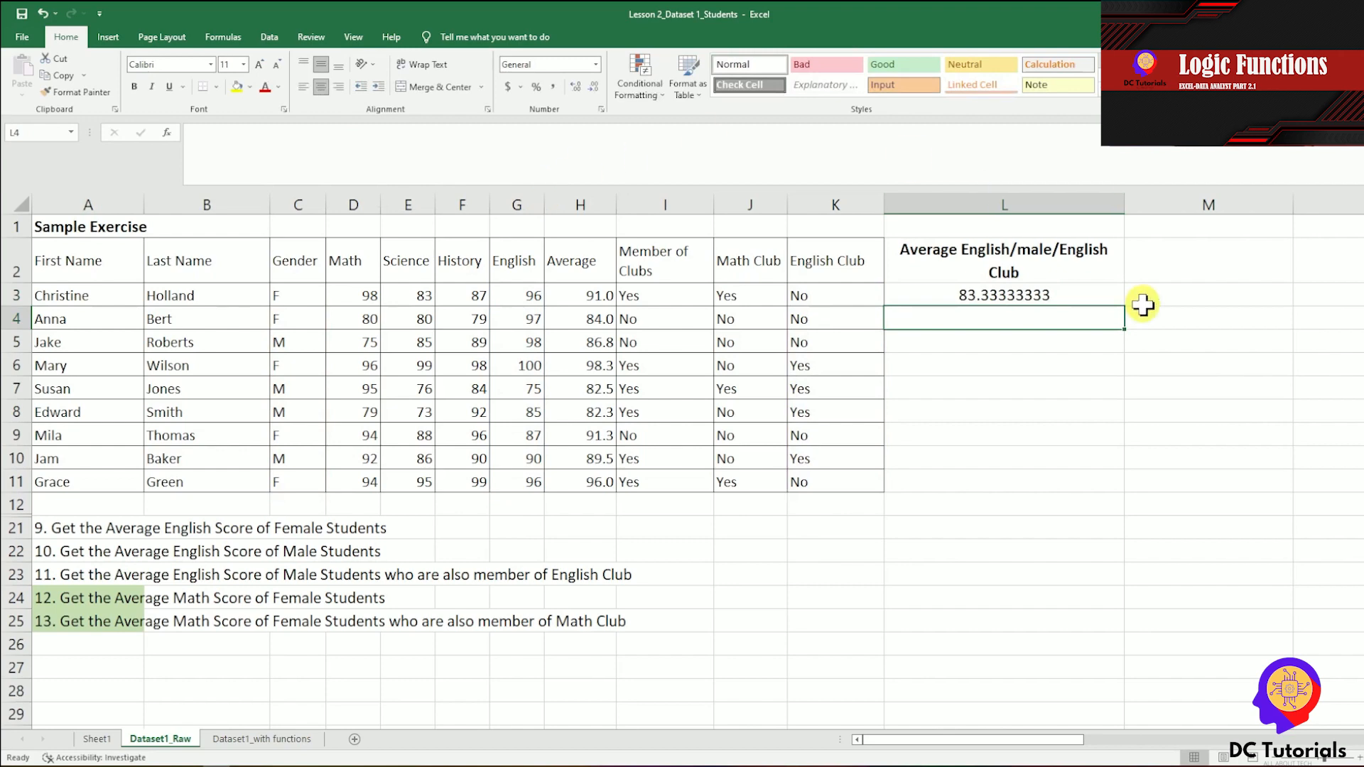